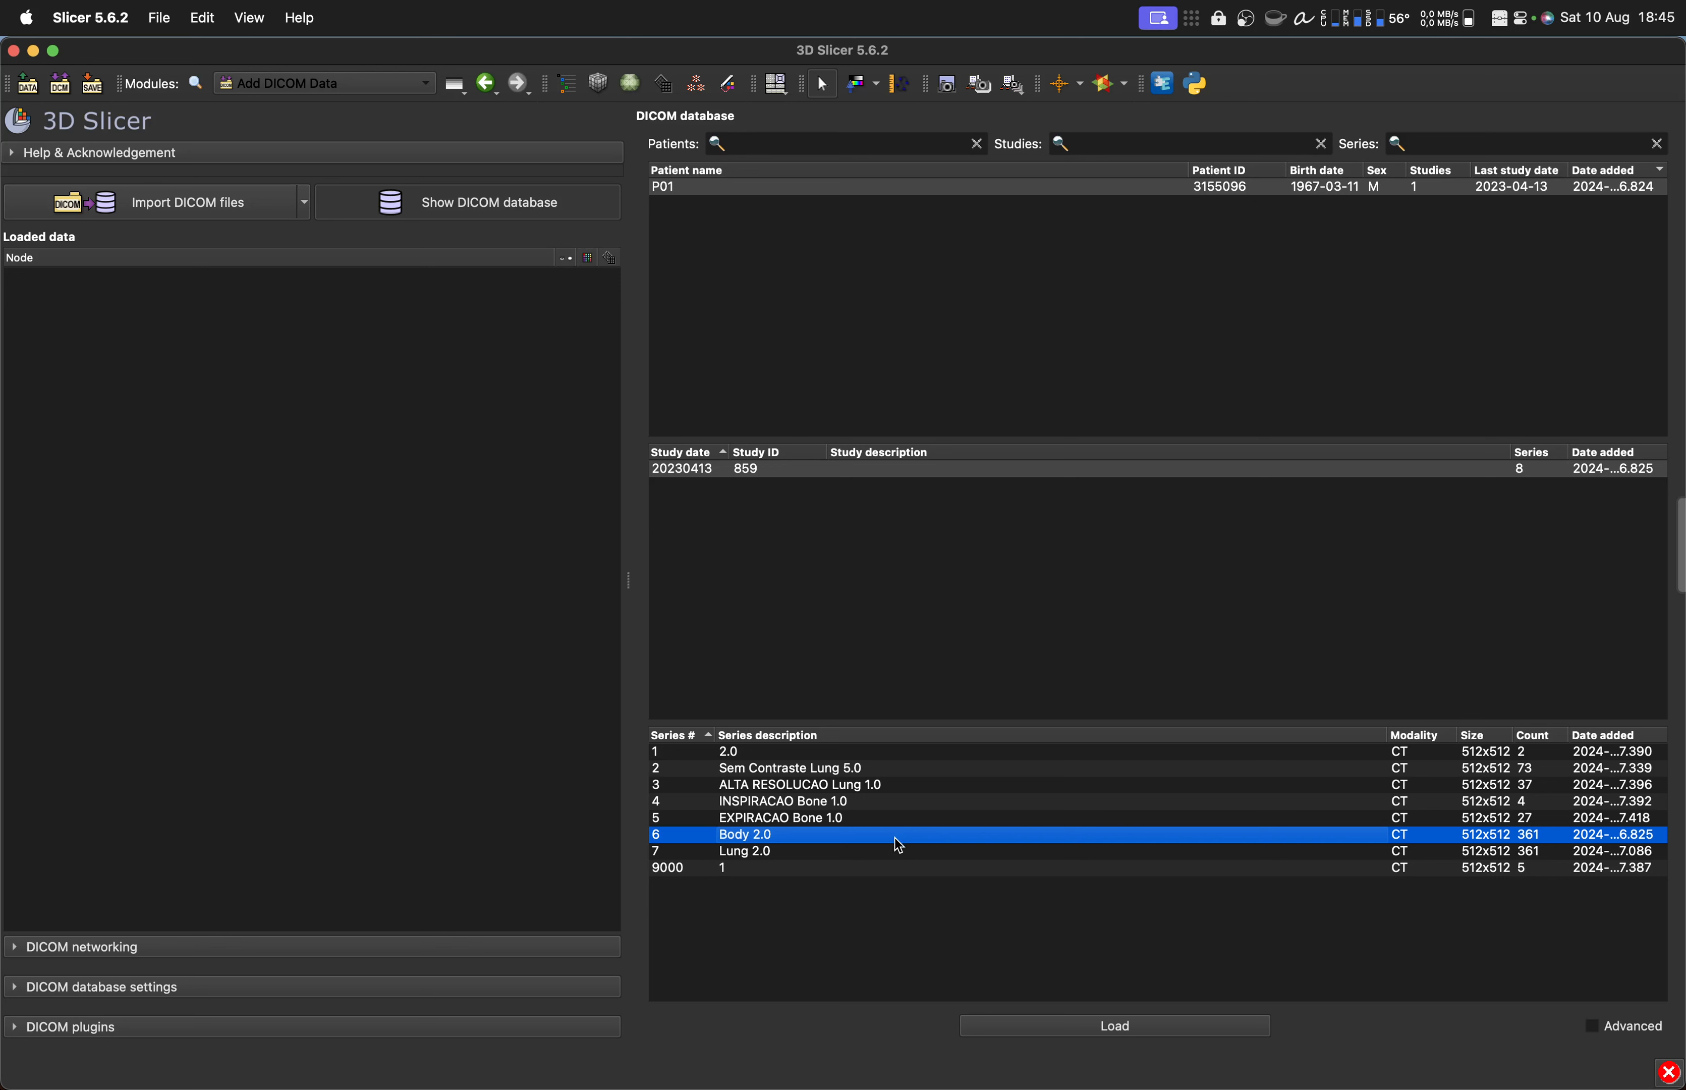
# Step: Load the Body 2.0 CT series from the DICOM database and switch to the Lung CT Segmenter module
pyautogui.doubleClick(893, 838)
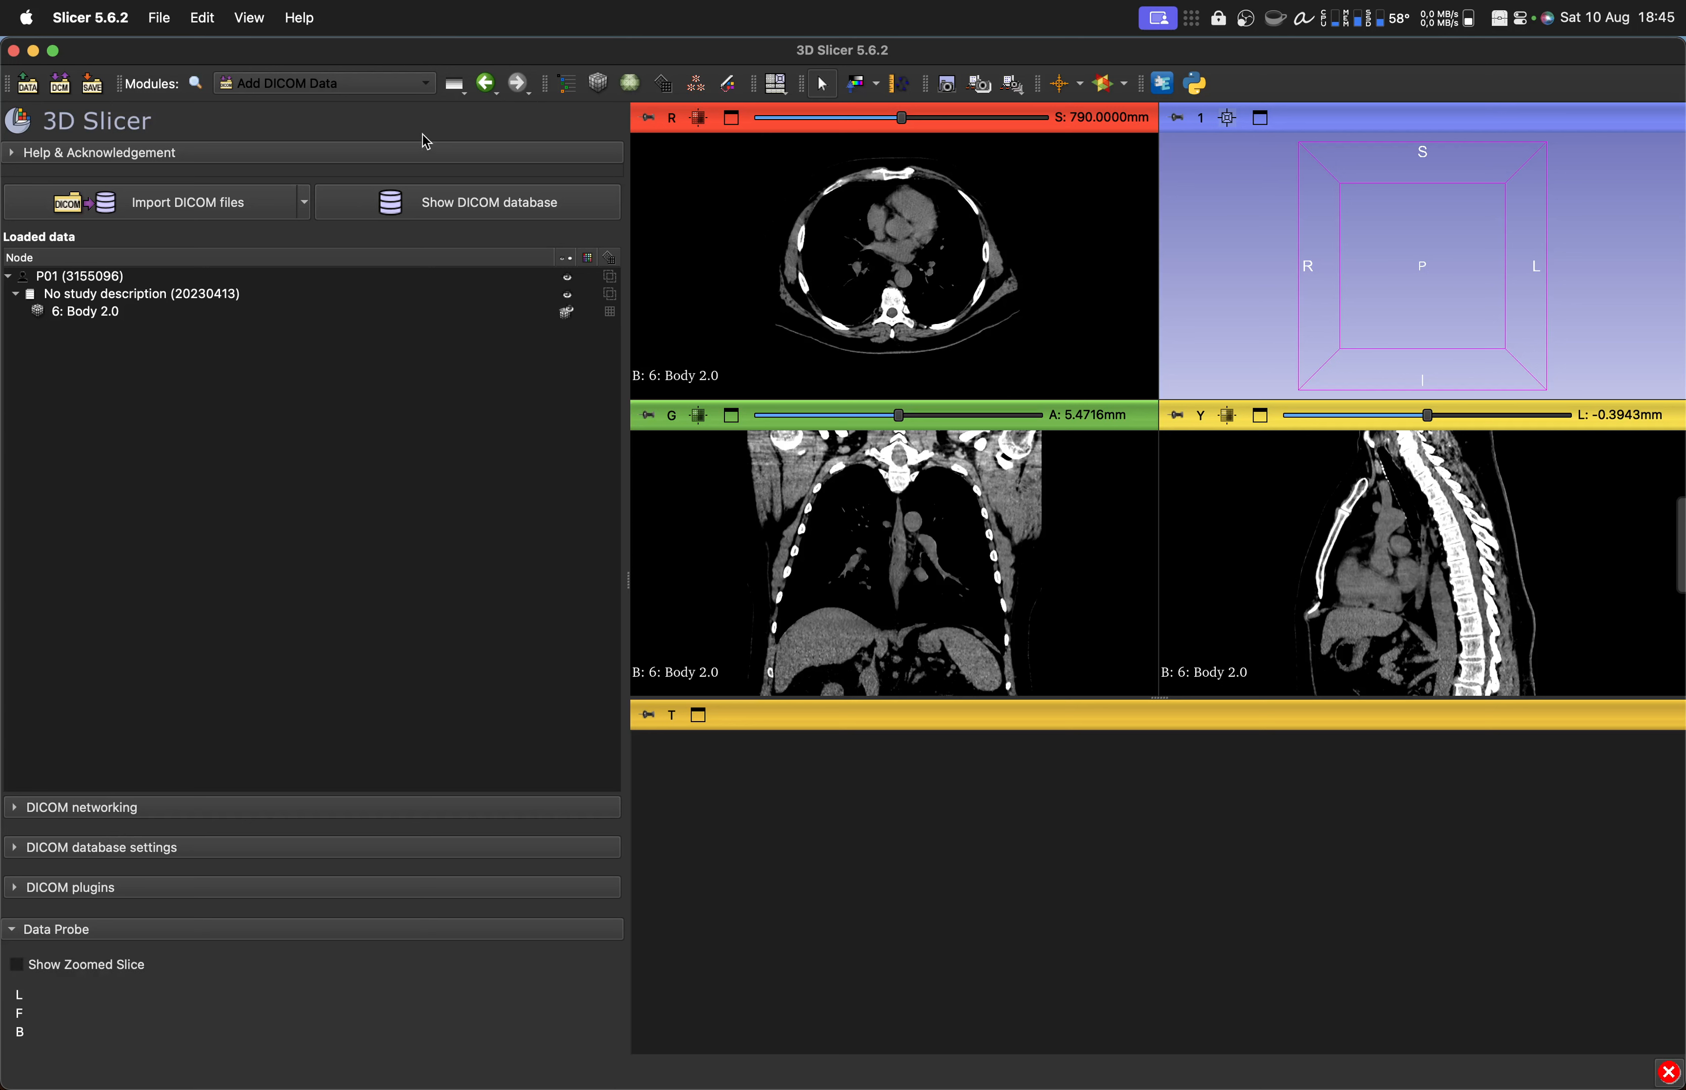
pyautogui.click(423, 85)
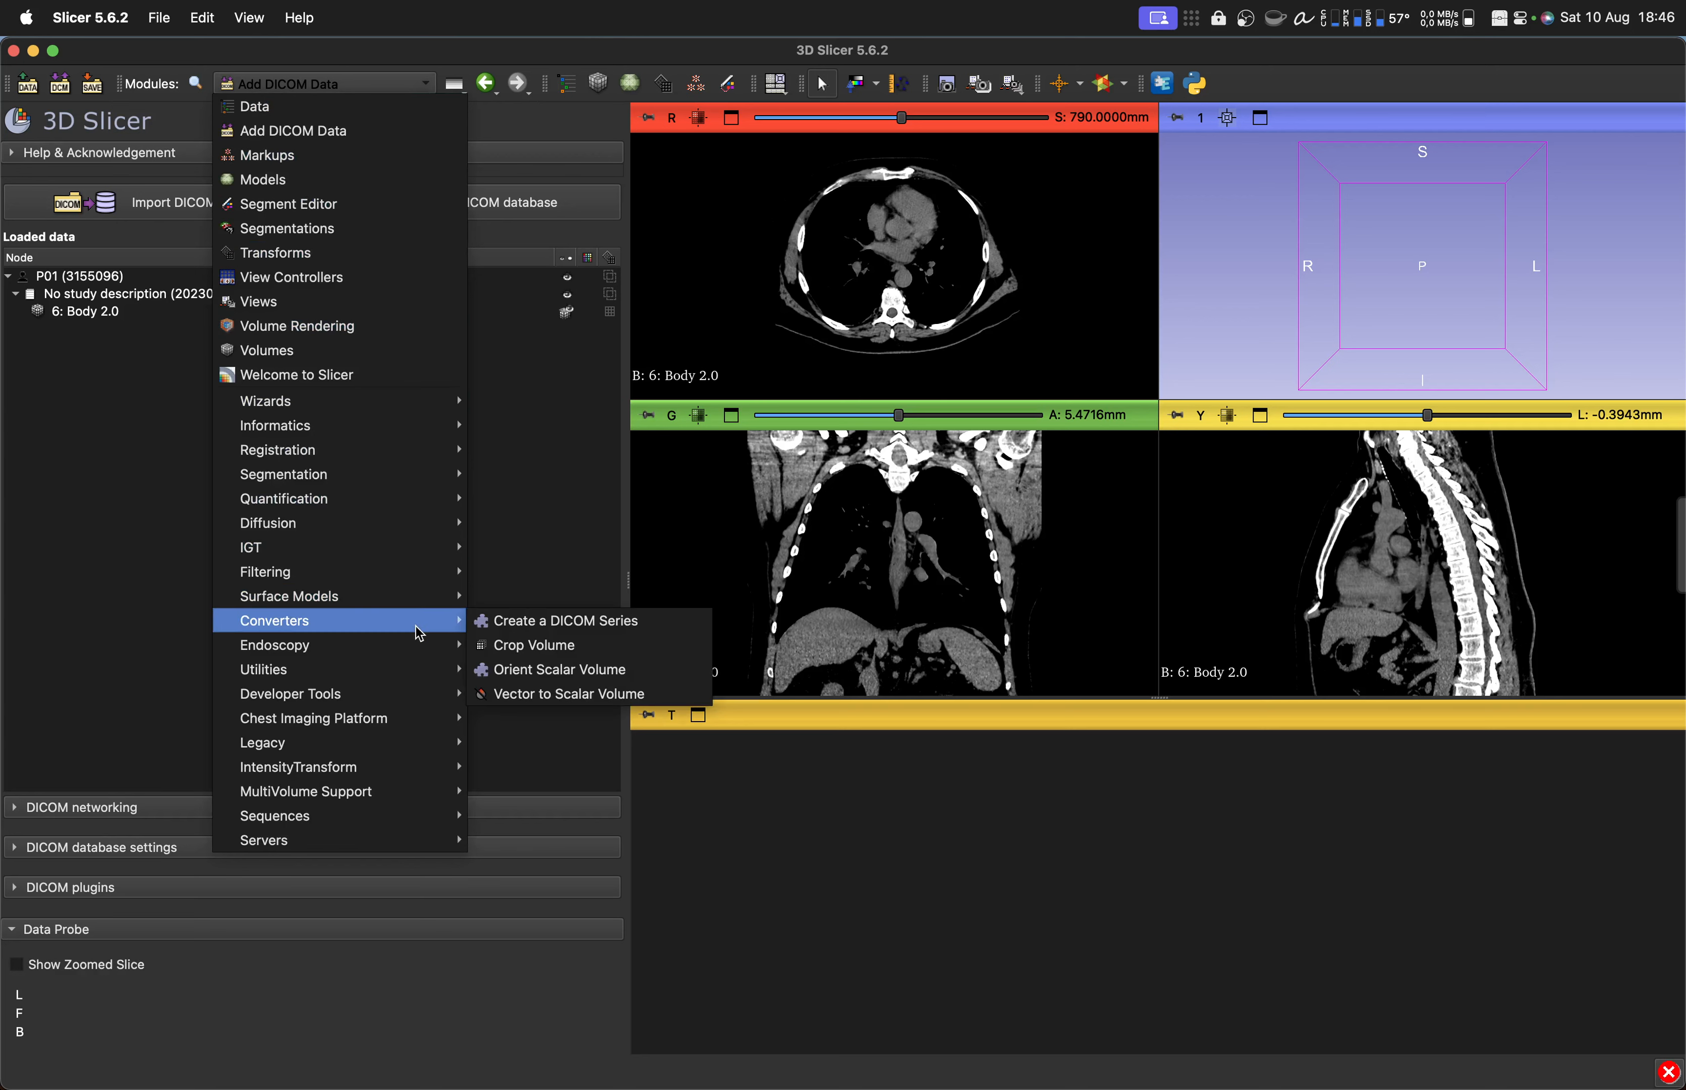
pyautogui.moveTo(415, 726)
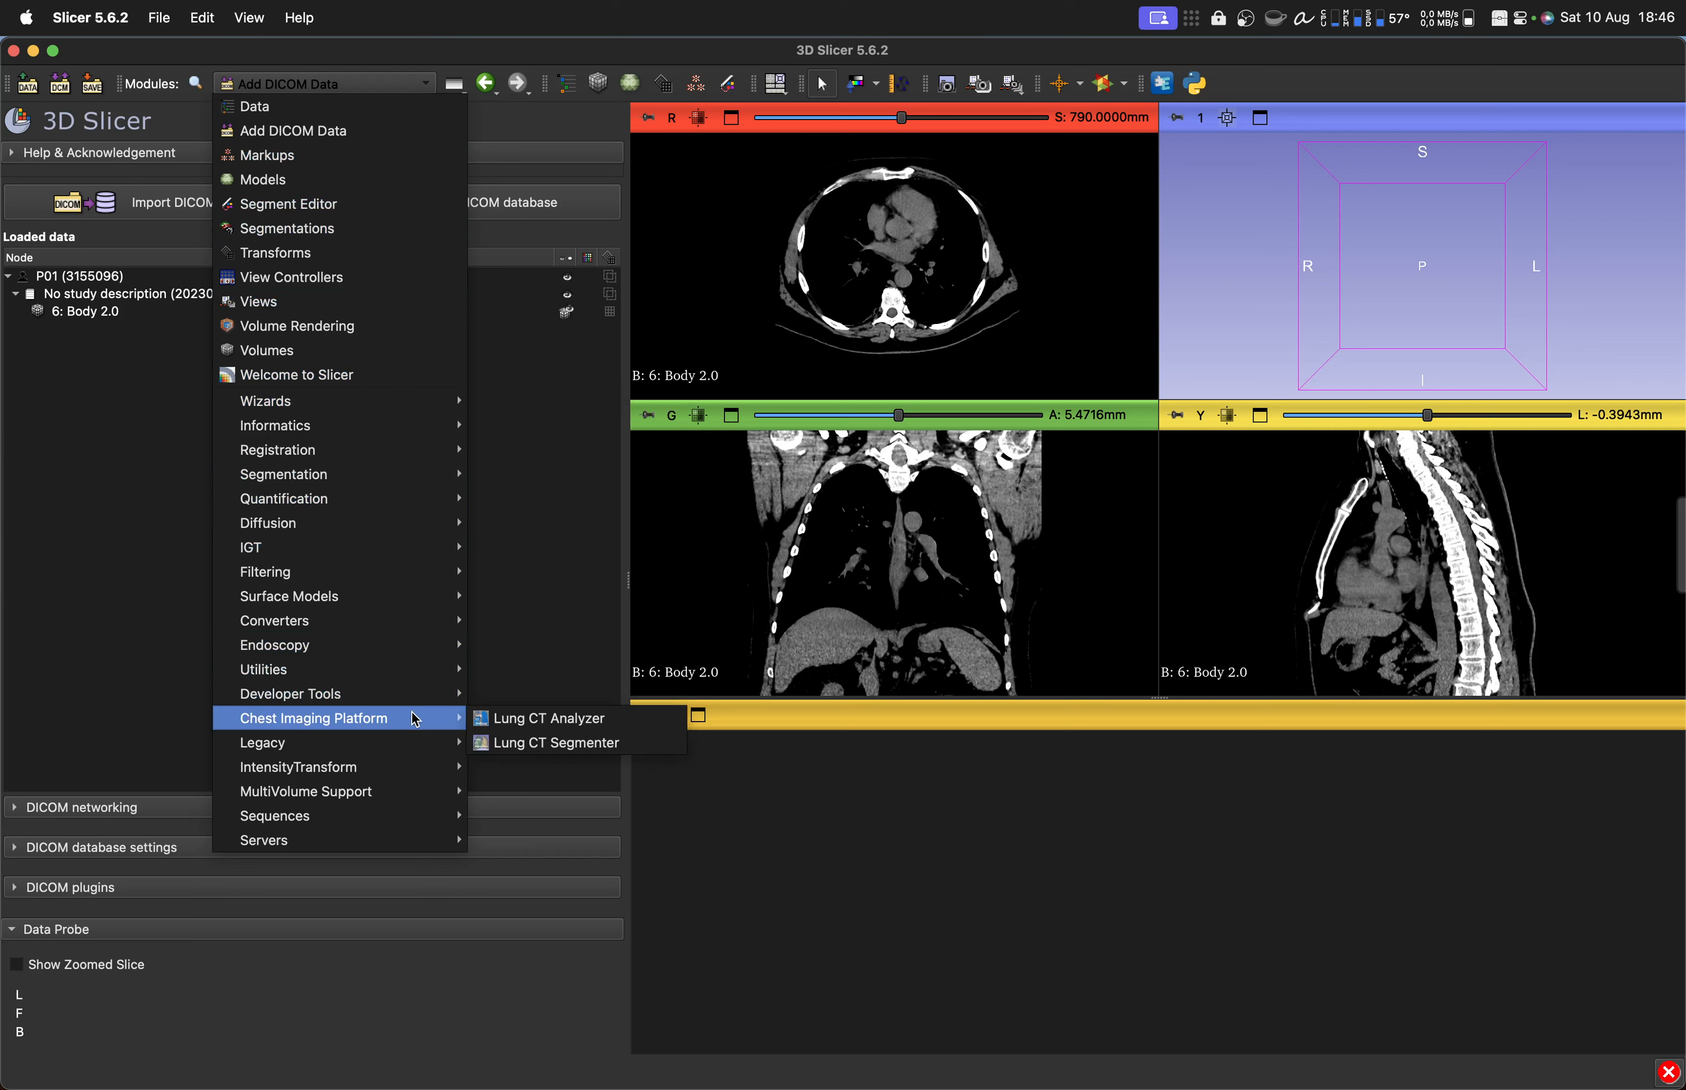
pyautogui.click(526, 745)
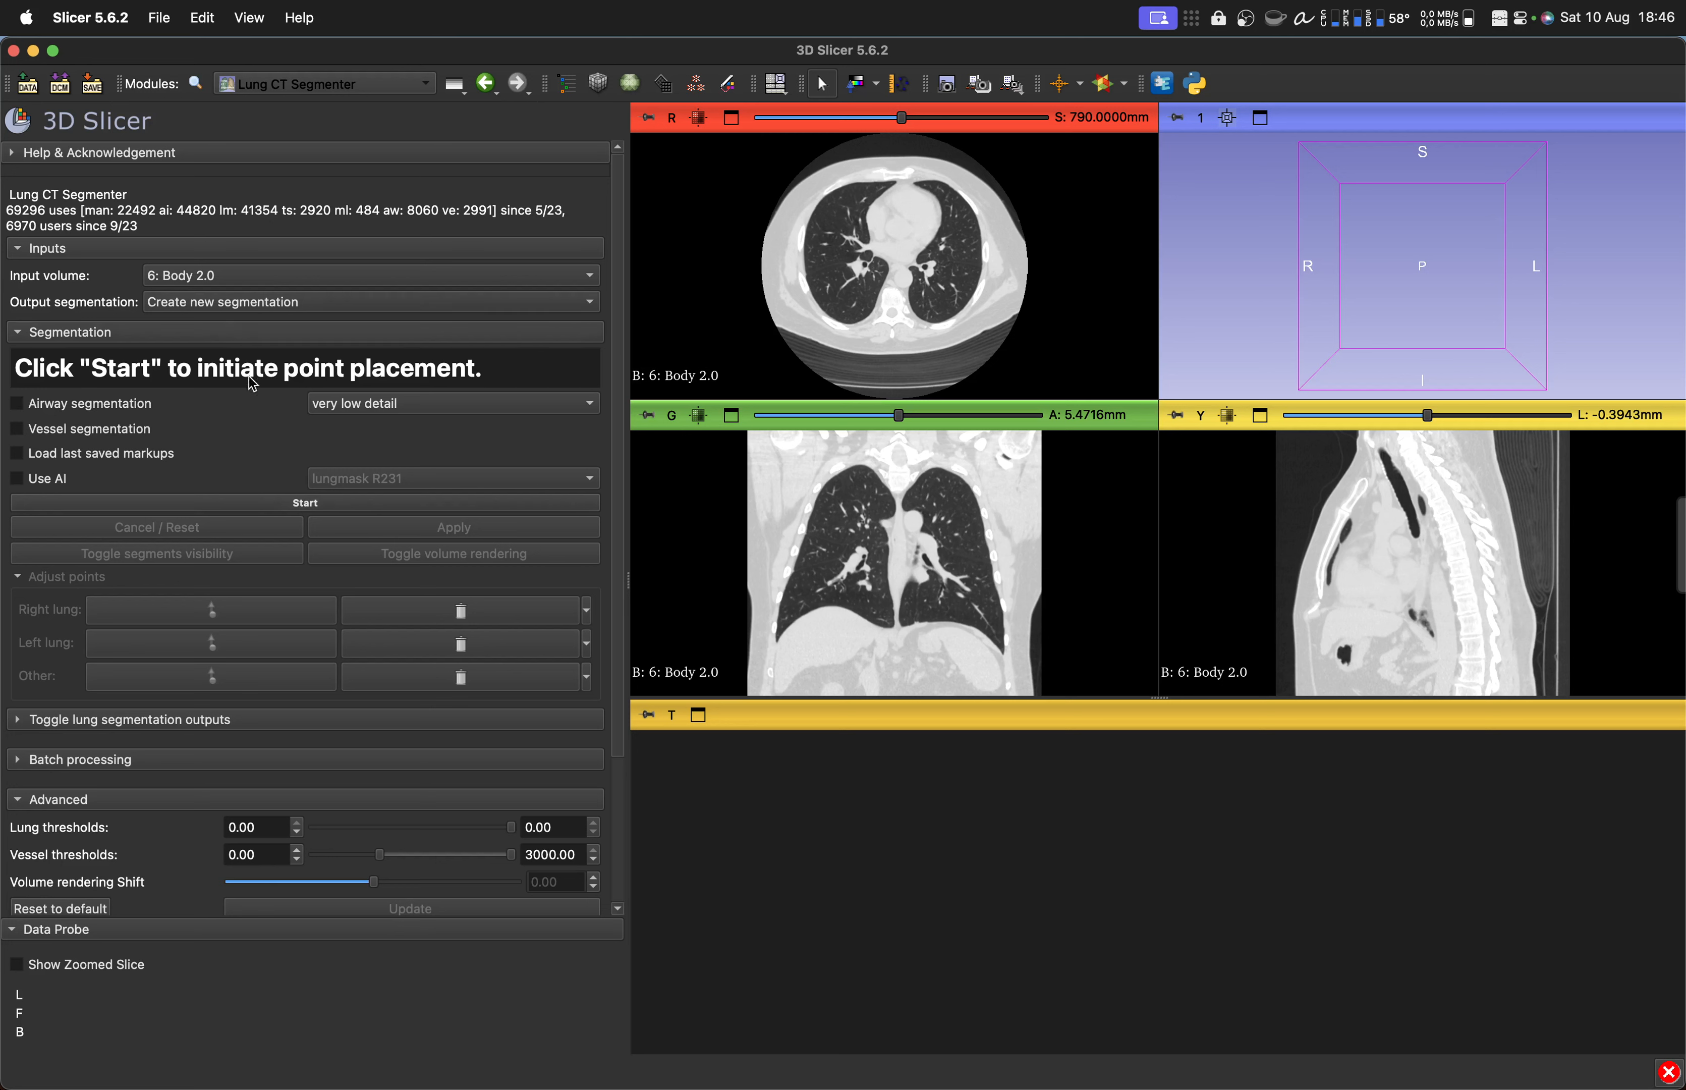
# Step: Start point placement for the Body 2.0 volume and mark three points in the right and three in the left lung on the axial slice
pyautogui.click(291, 503)
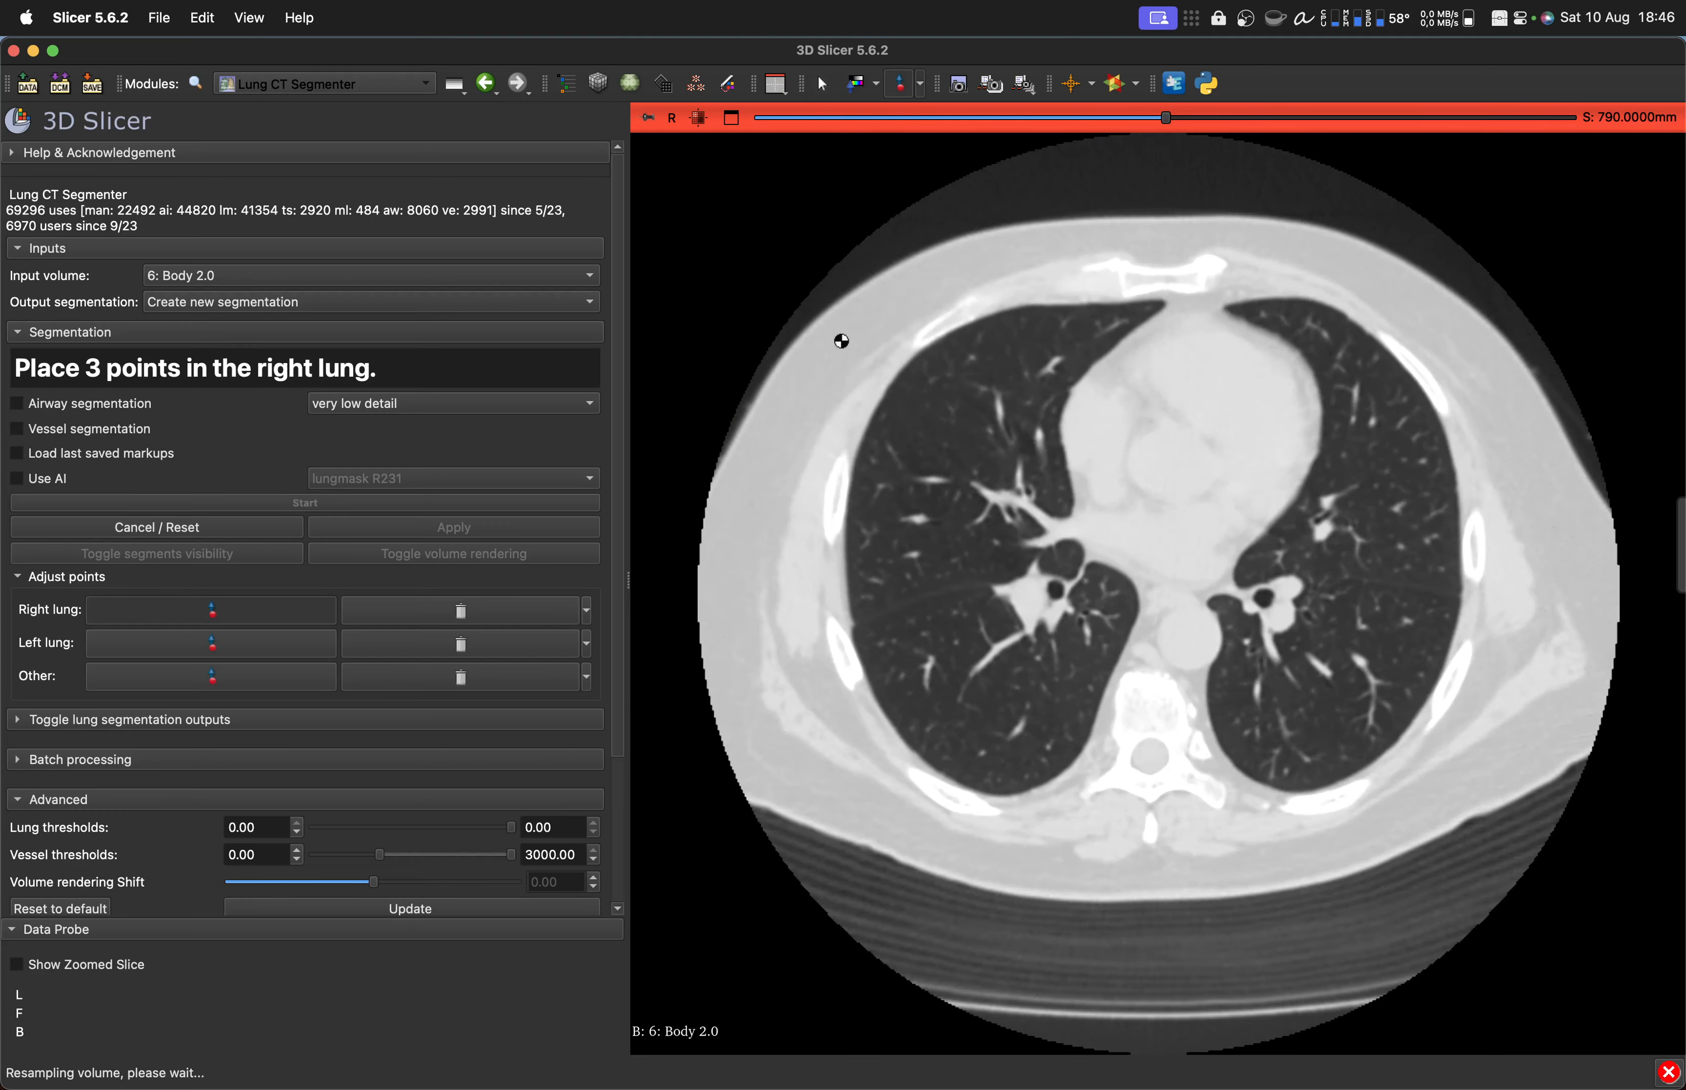
pyautogui.click(978, 399)
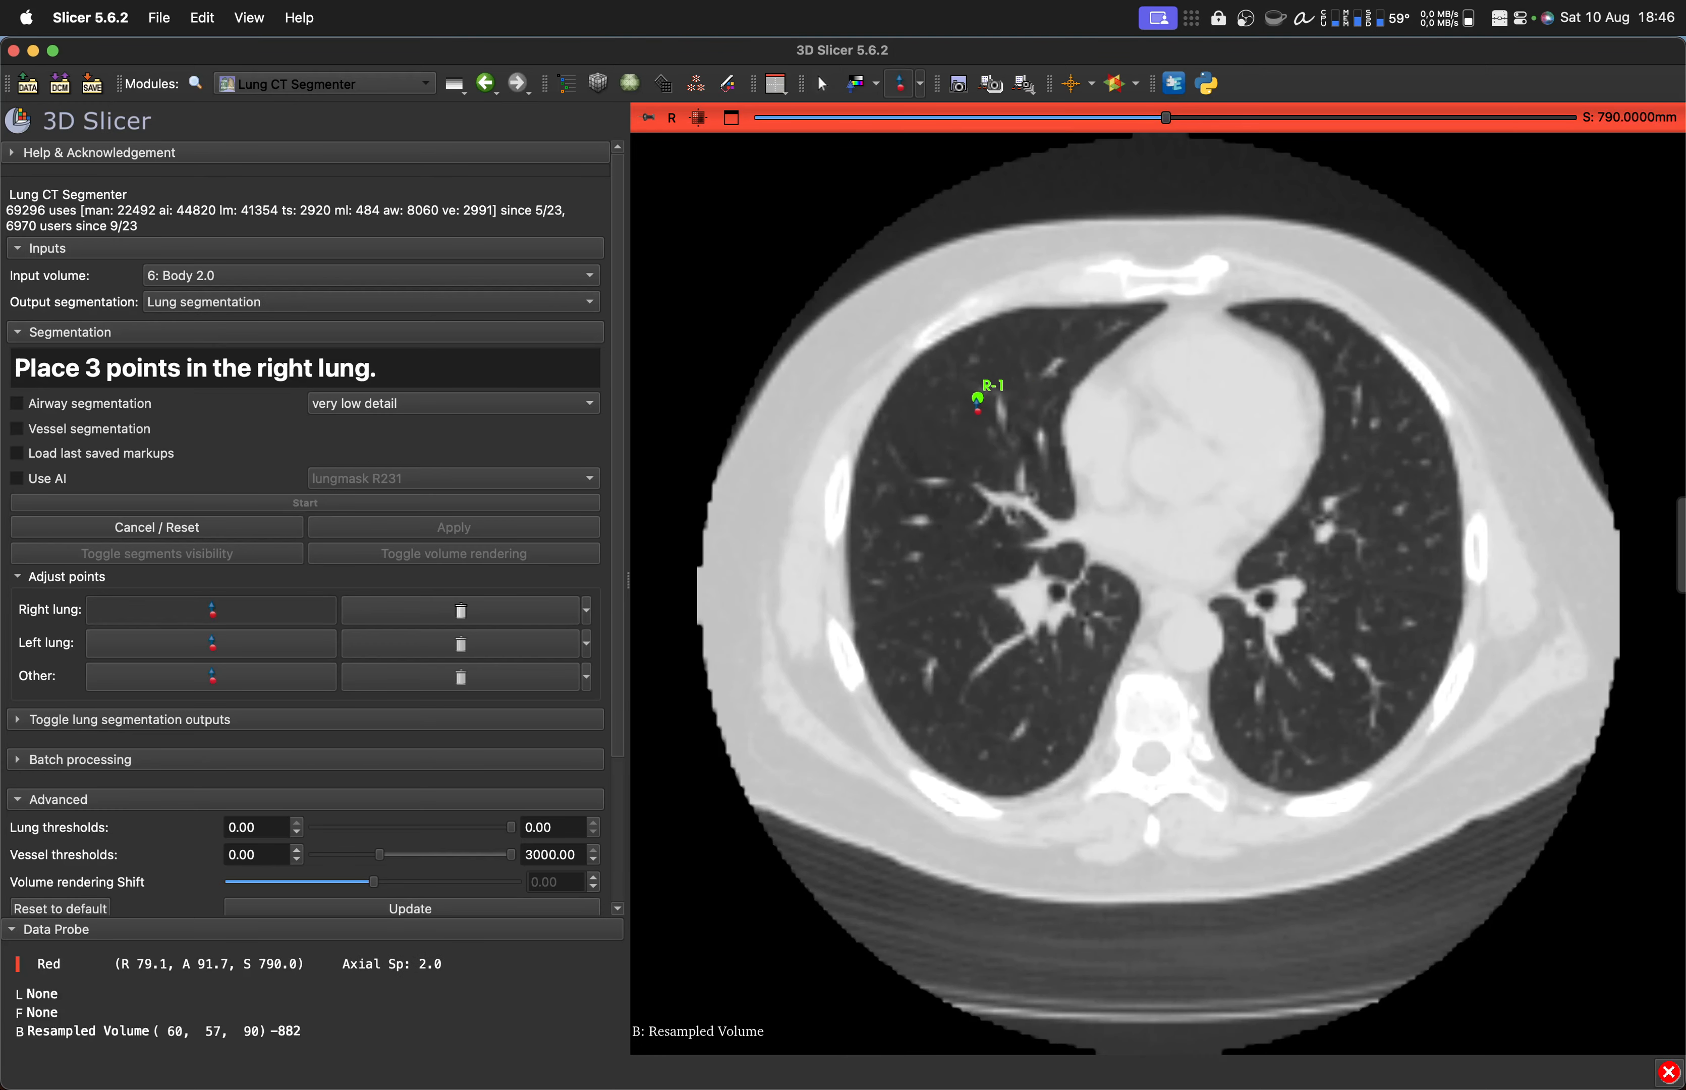
pyautogui.click(922, 585)
pyautogui.click(960, 678)
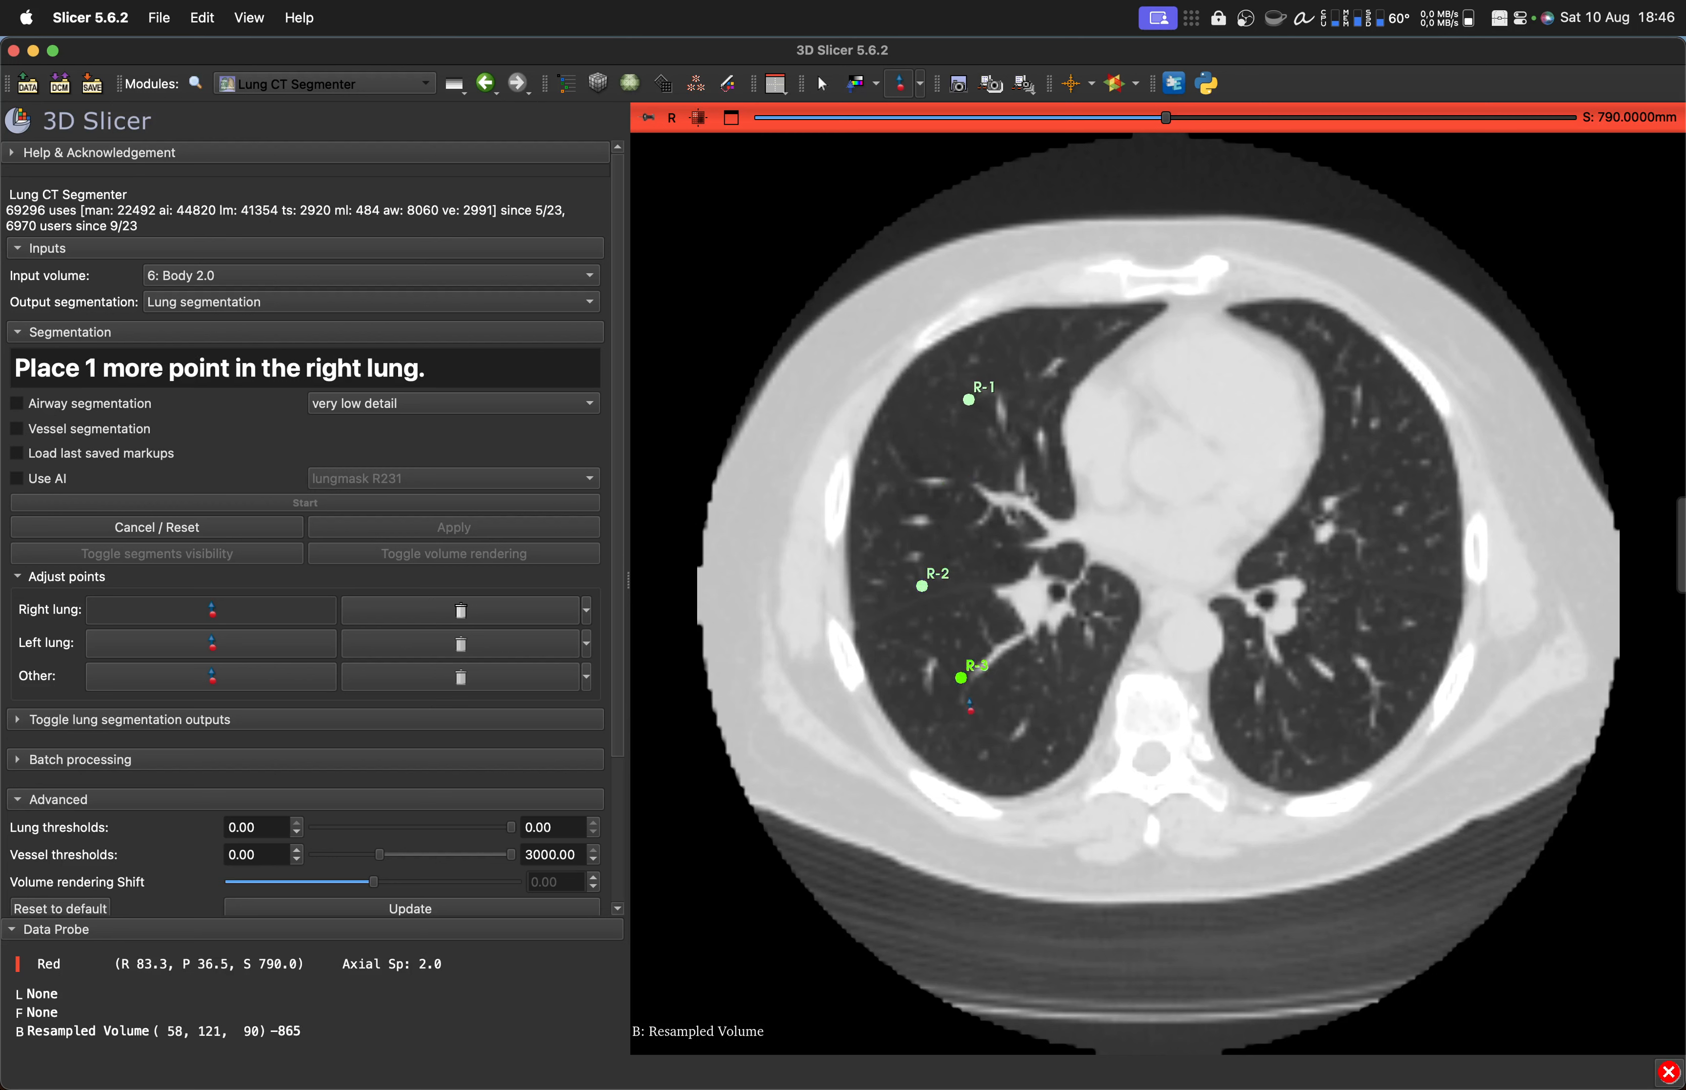
pyautogui.click(990, 732)
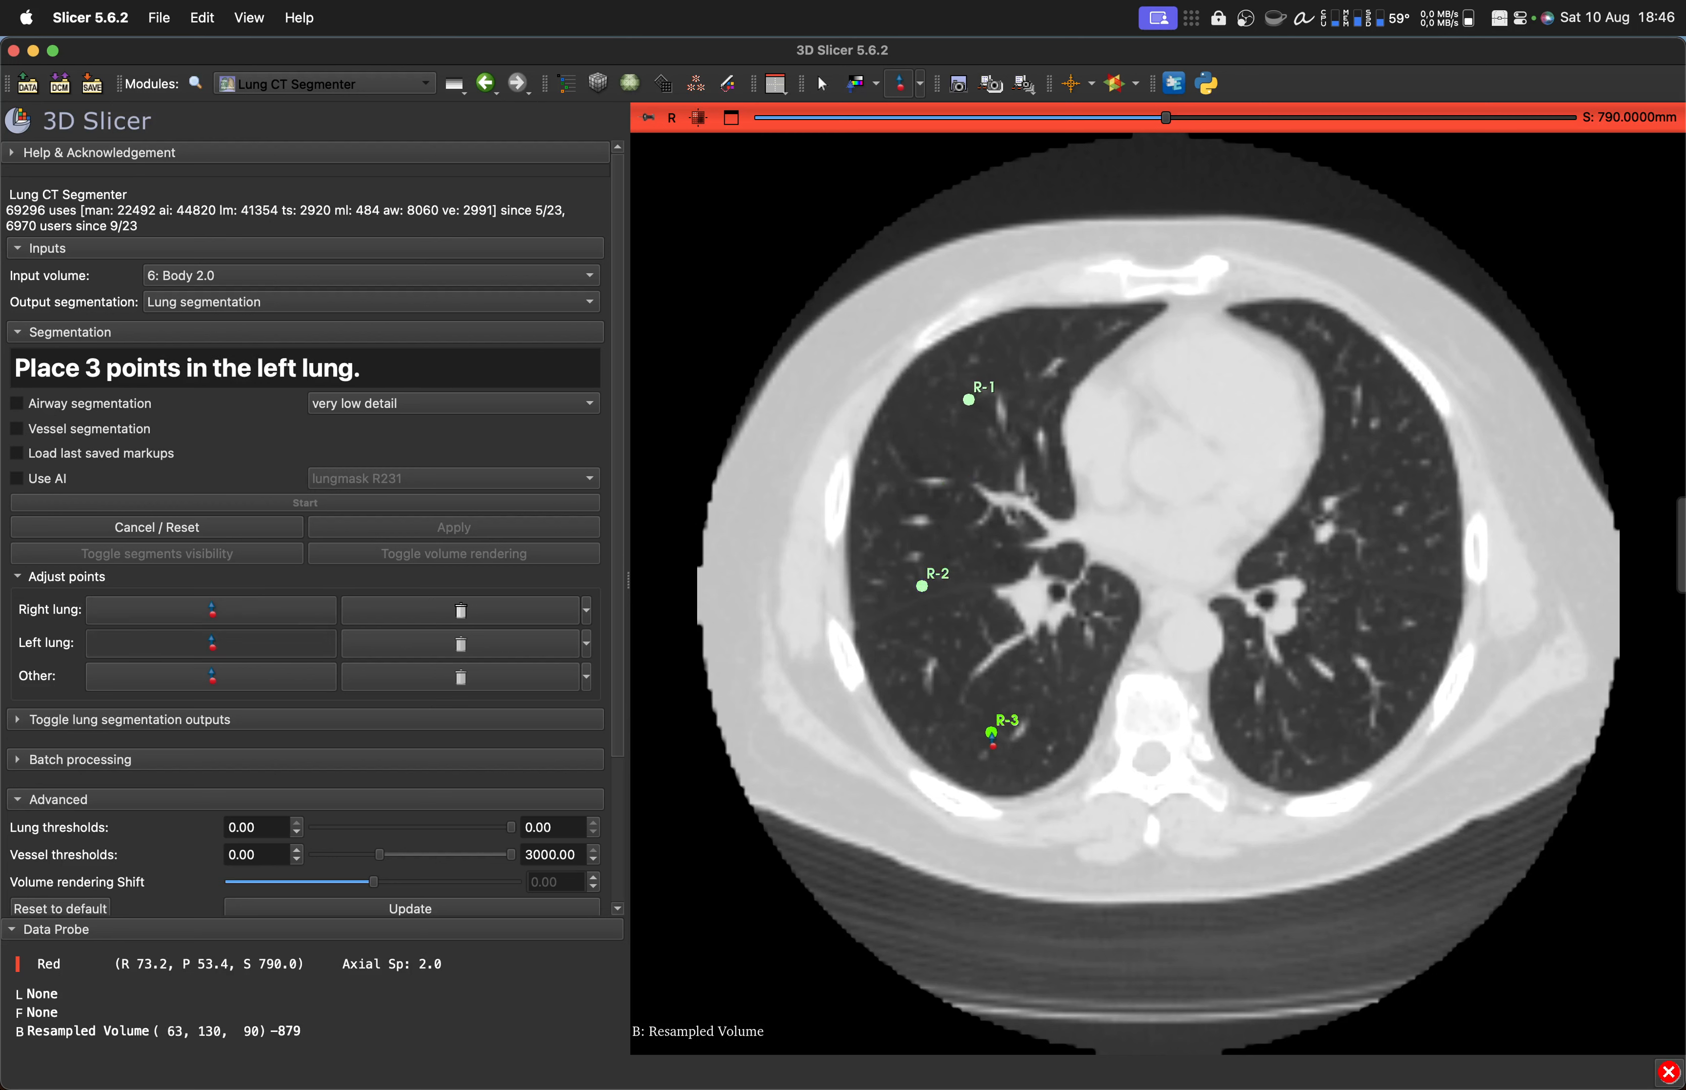
pyautogui.click(1355, 384)
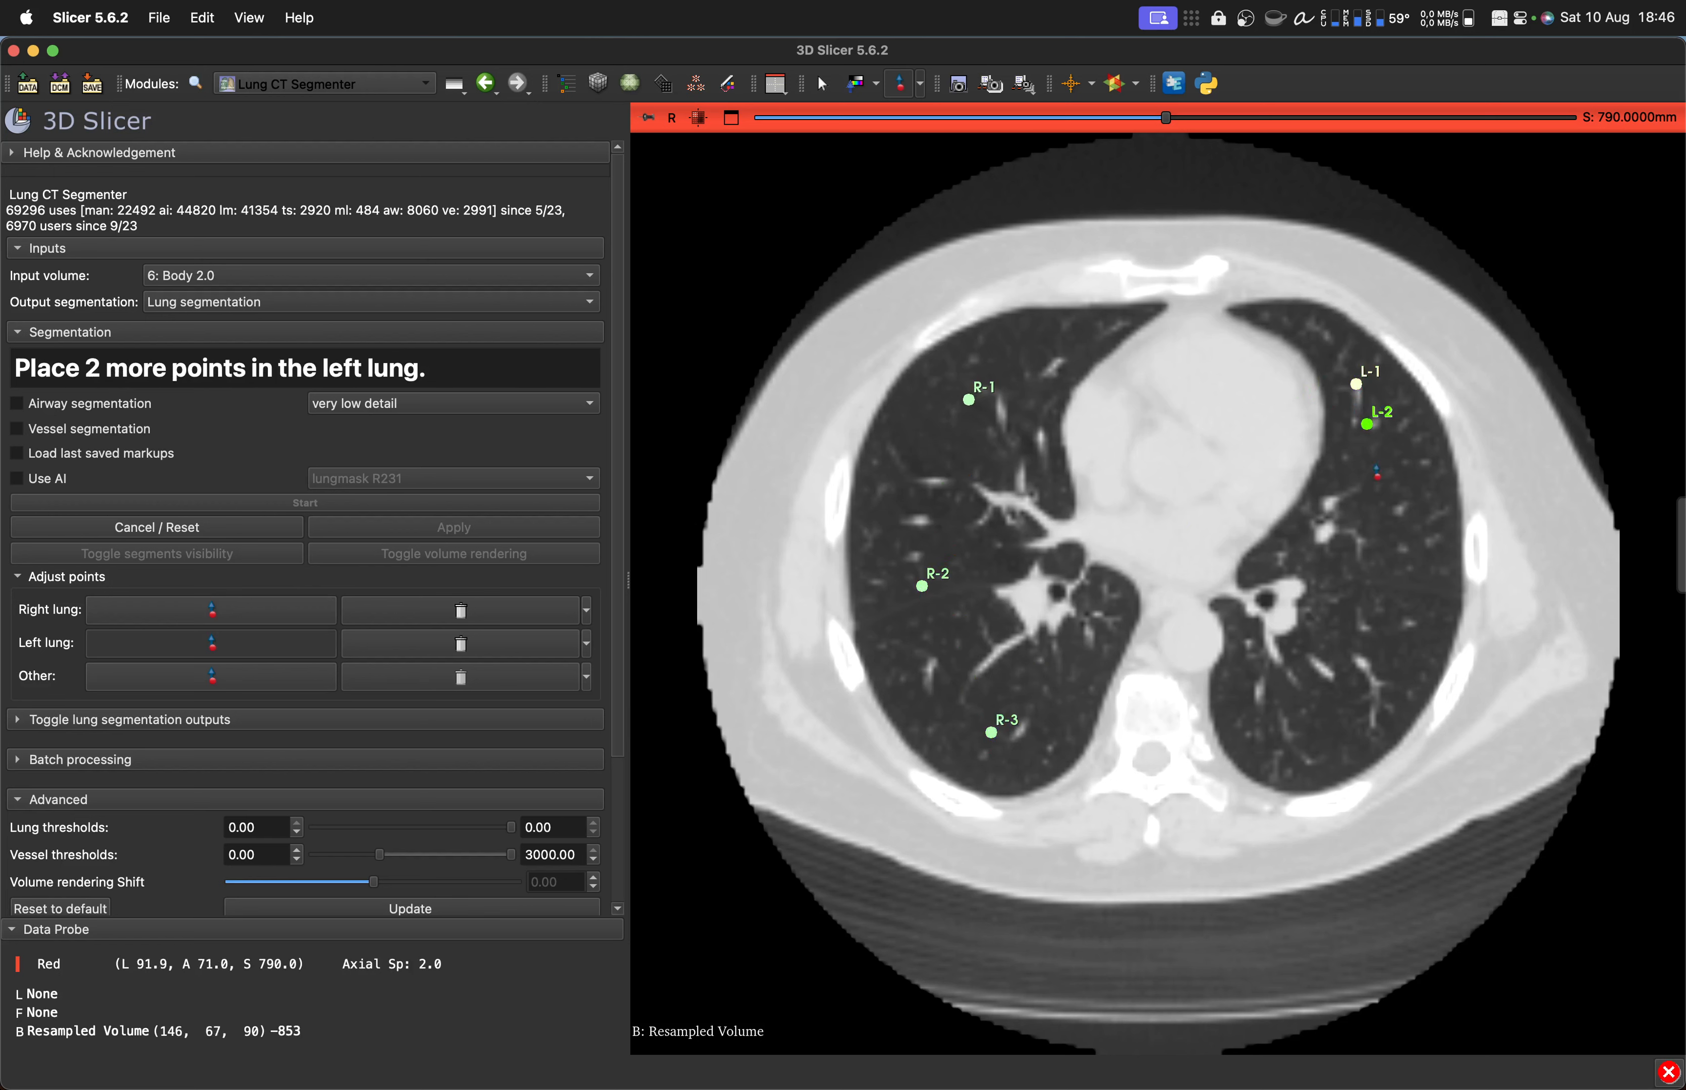
pyautogui.click(1387, 588)
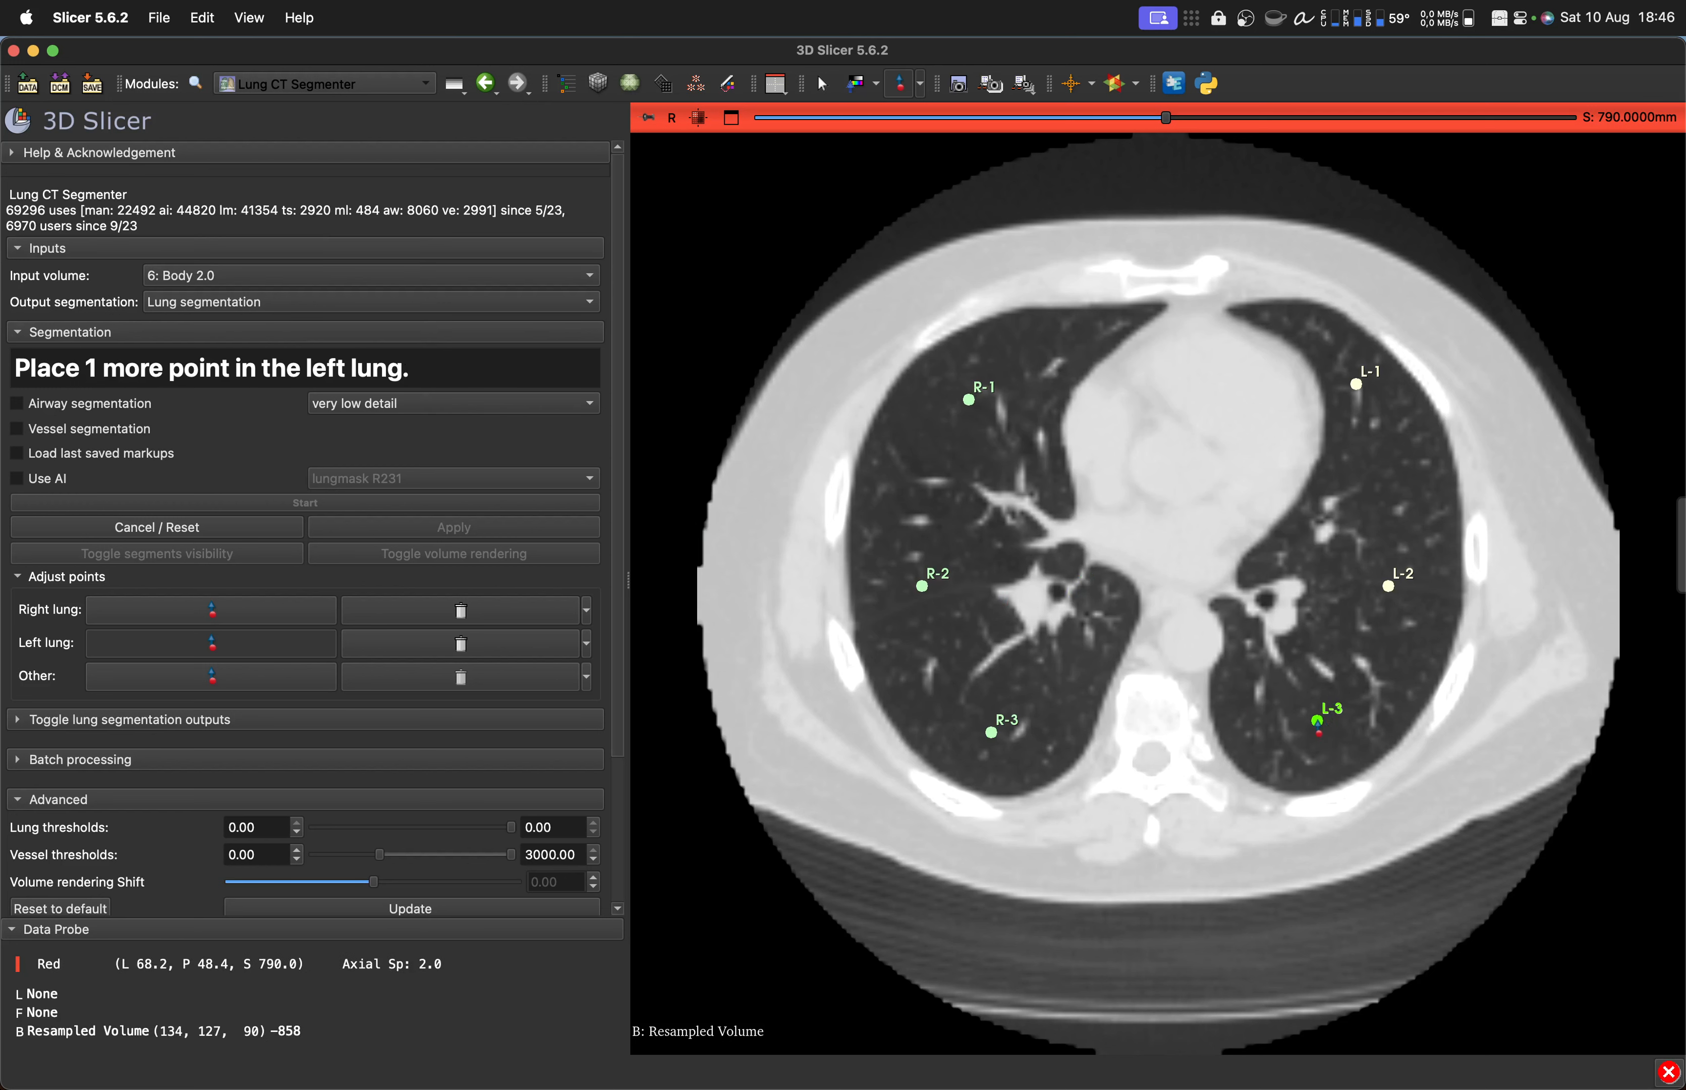
pyautogui.click(1316, 721)
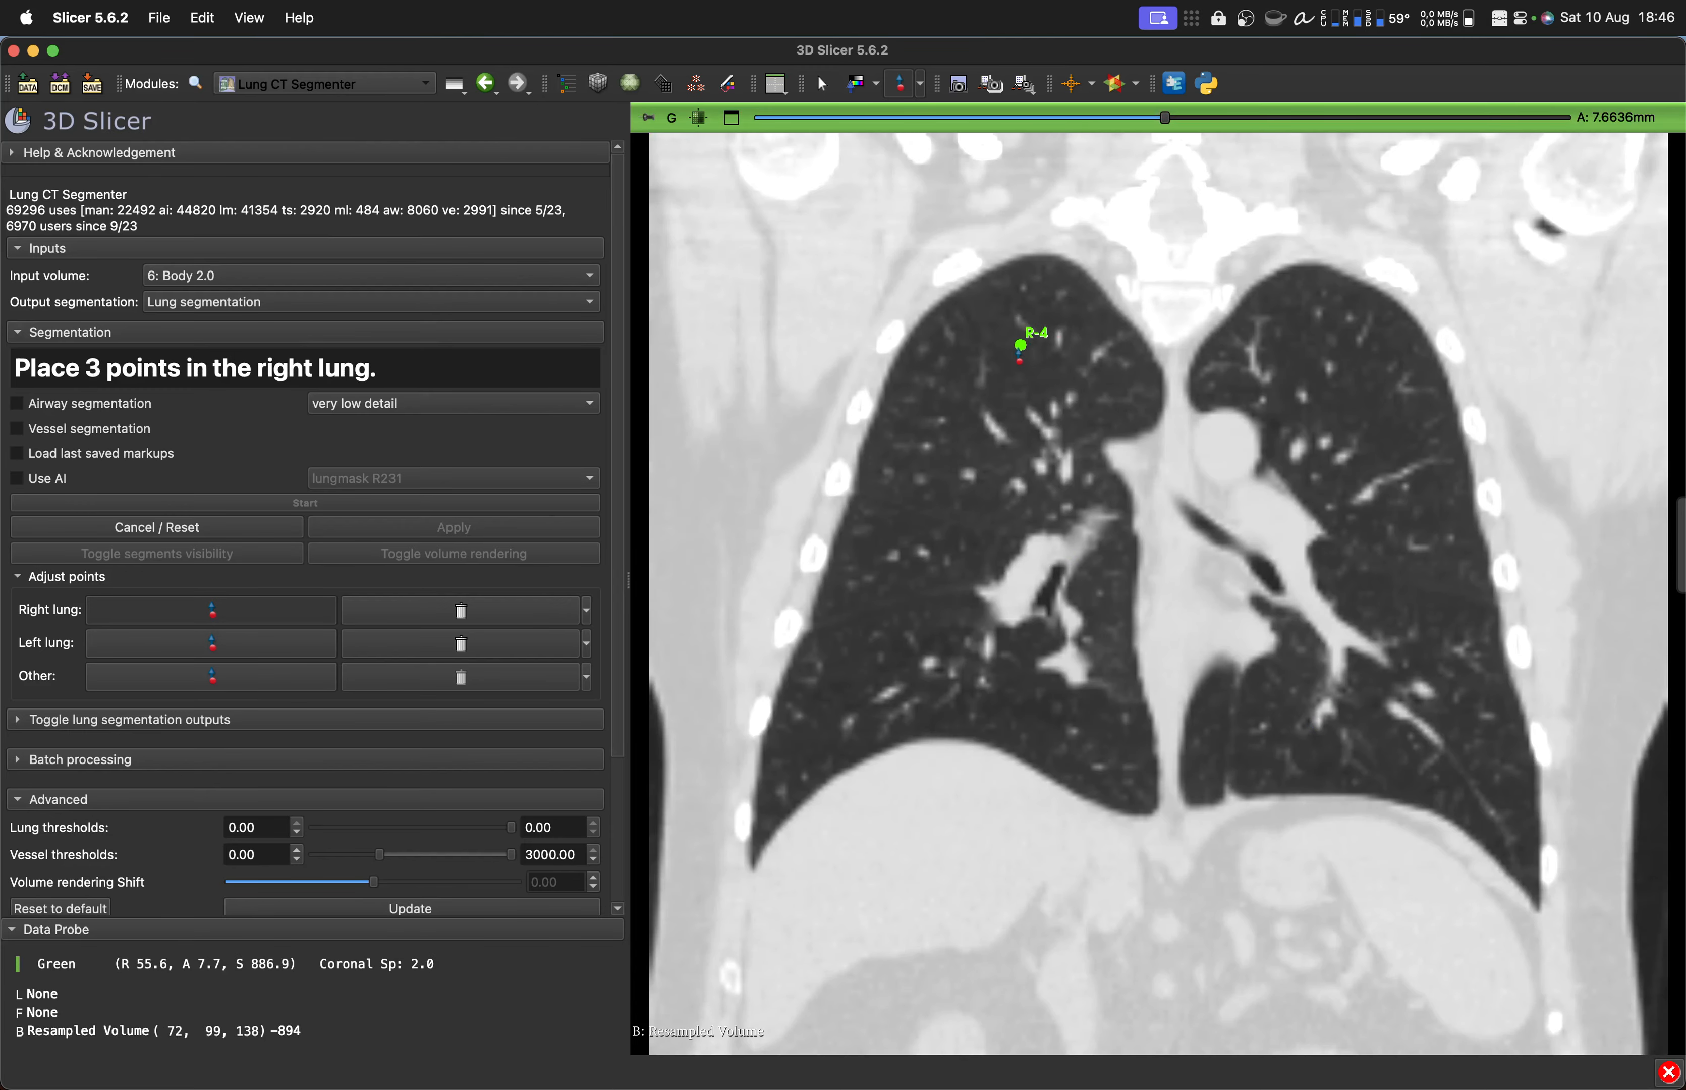
# Step: Mark three points in the right lung and three in the left lung on the coronal slice, spread from apex to base
pyautogui.click(1019, 347)
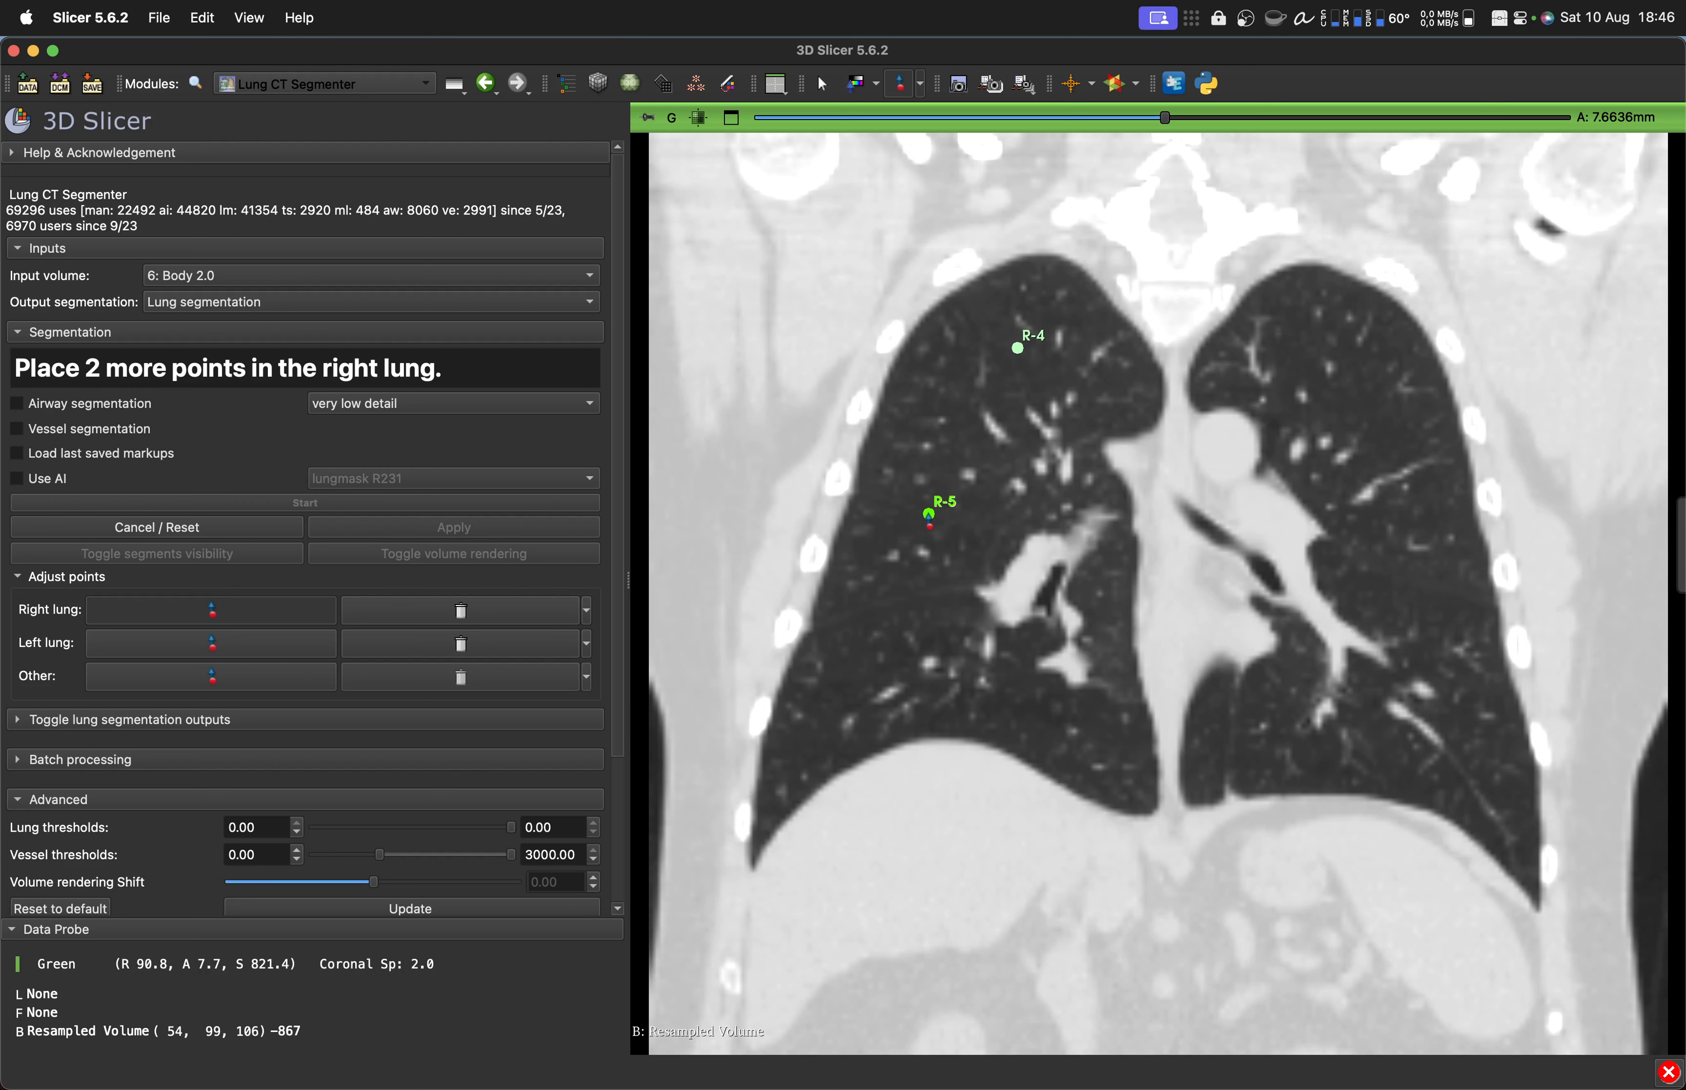
pyautogui.click(928, 514)
pyautogui.click(882, 664)
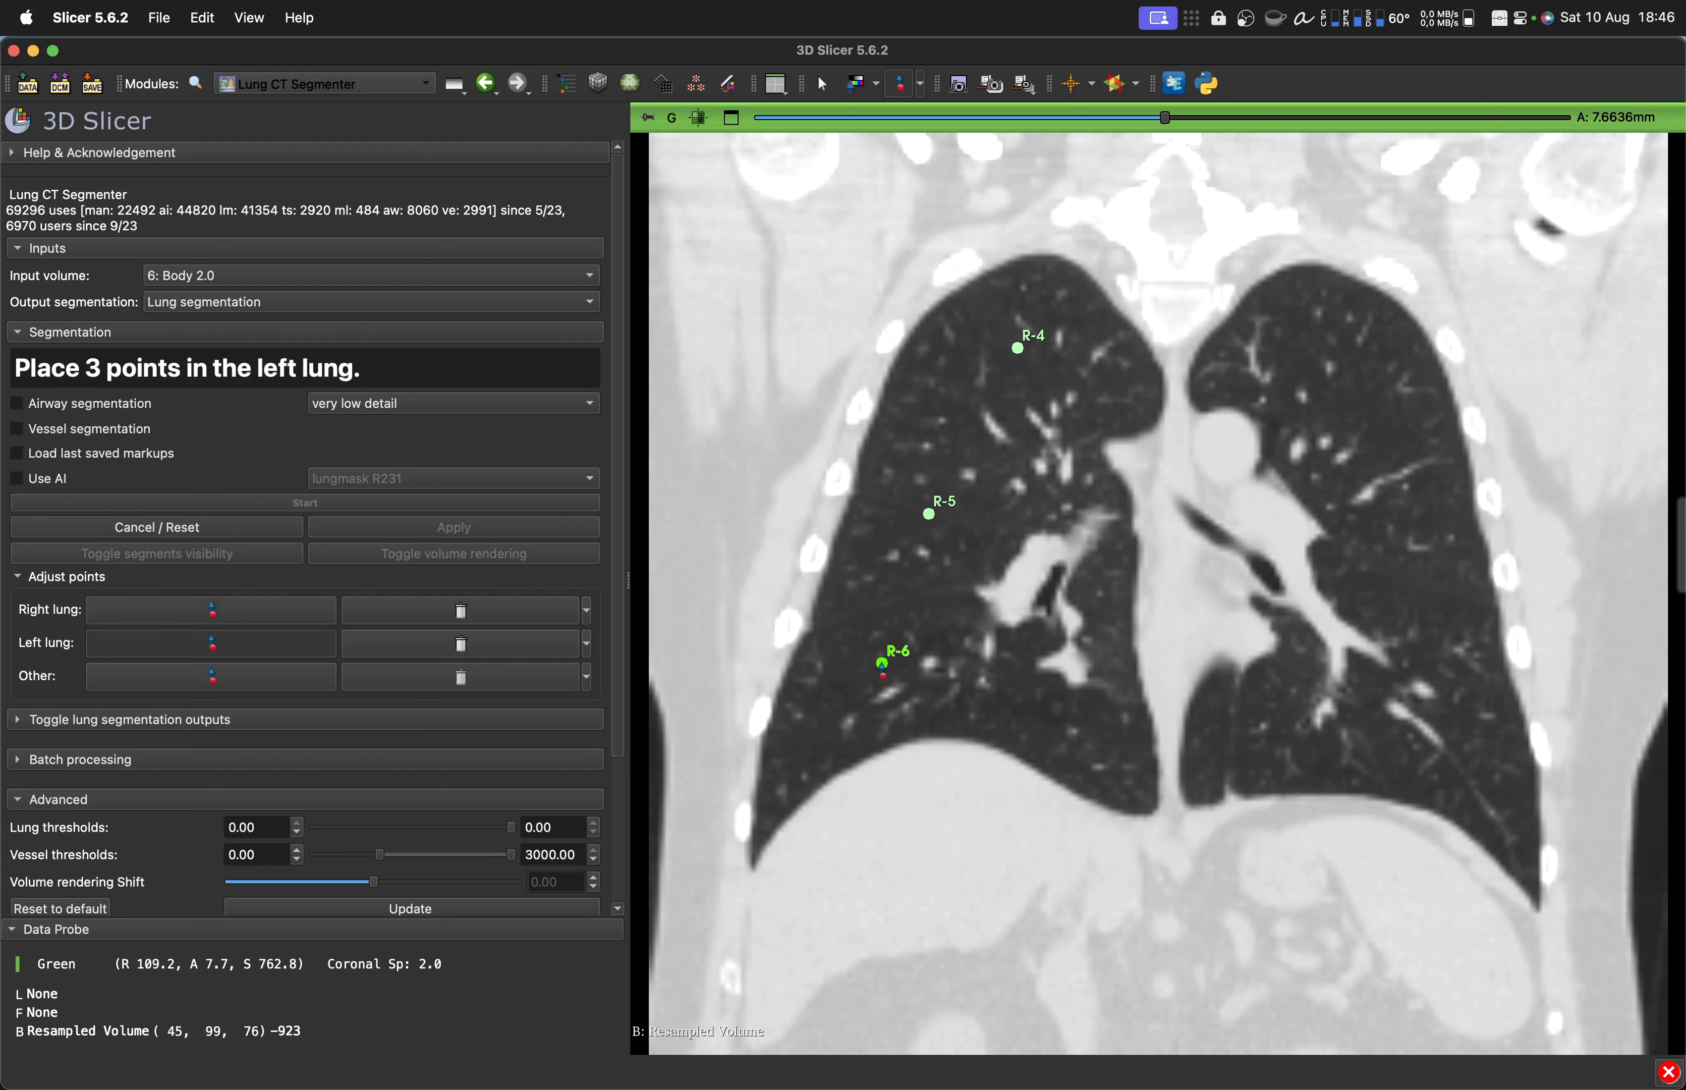
pyautogui.click(1346, 365)
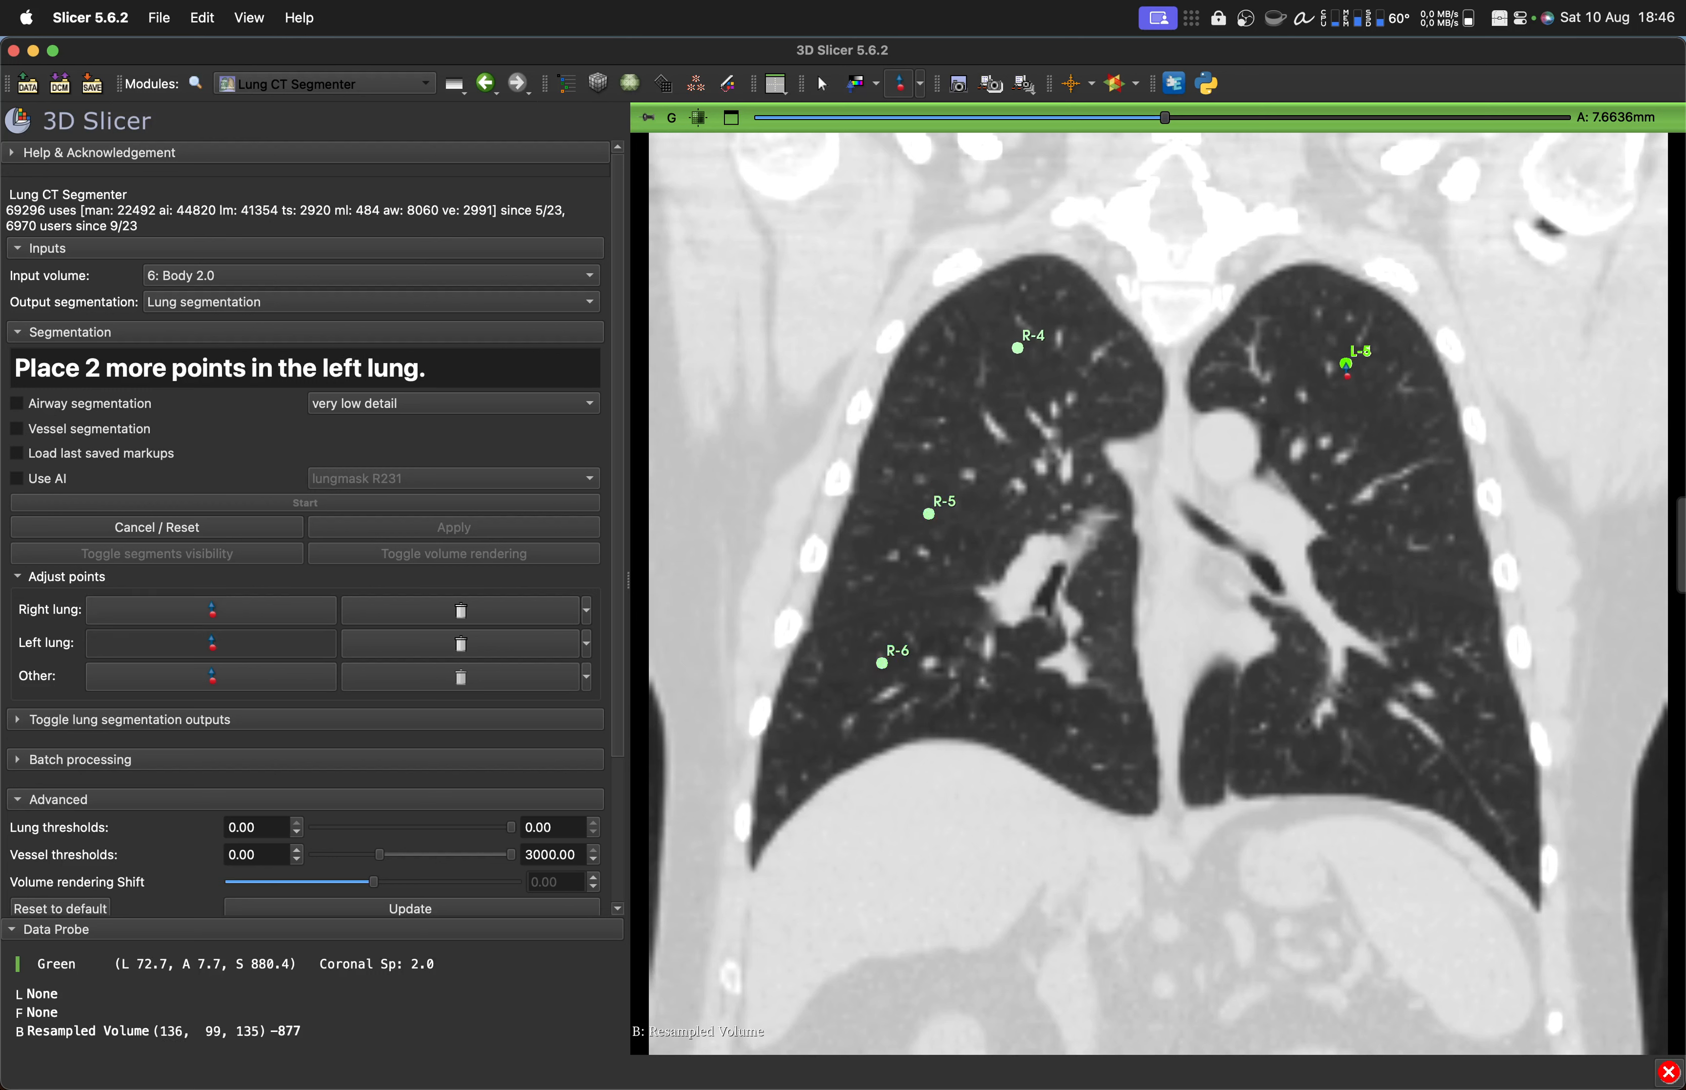
pyautogui.click(1419, 581)
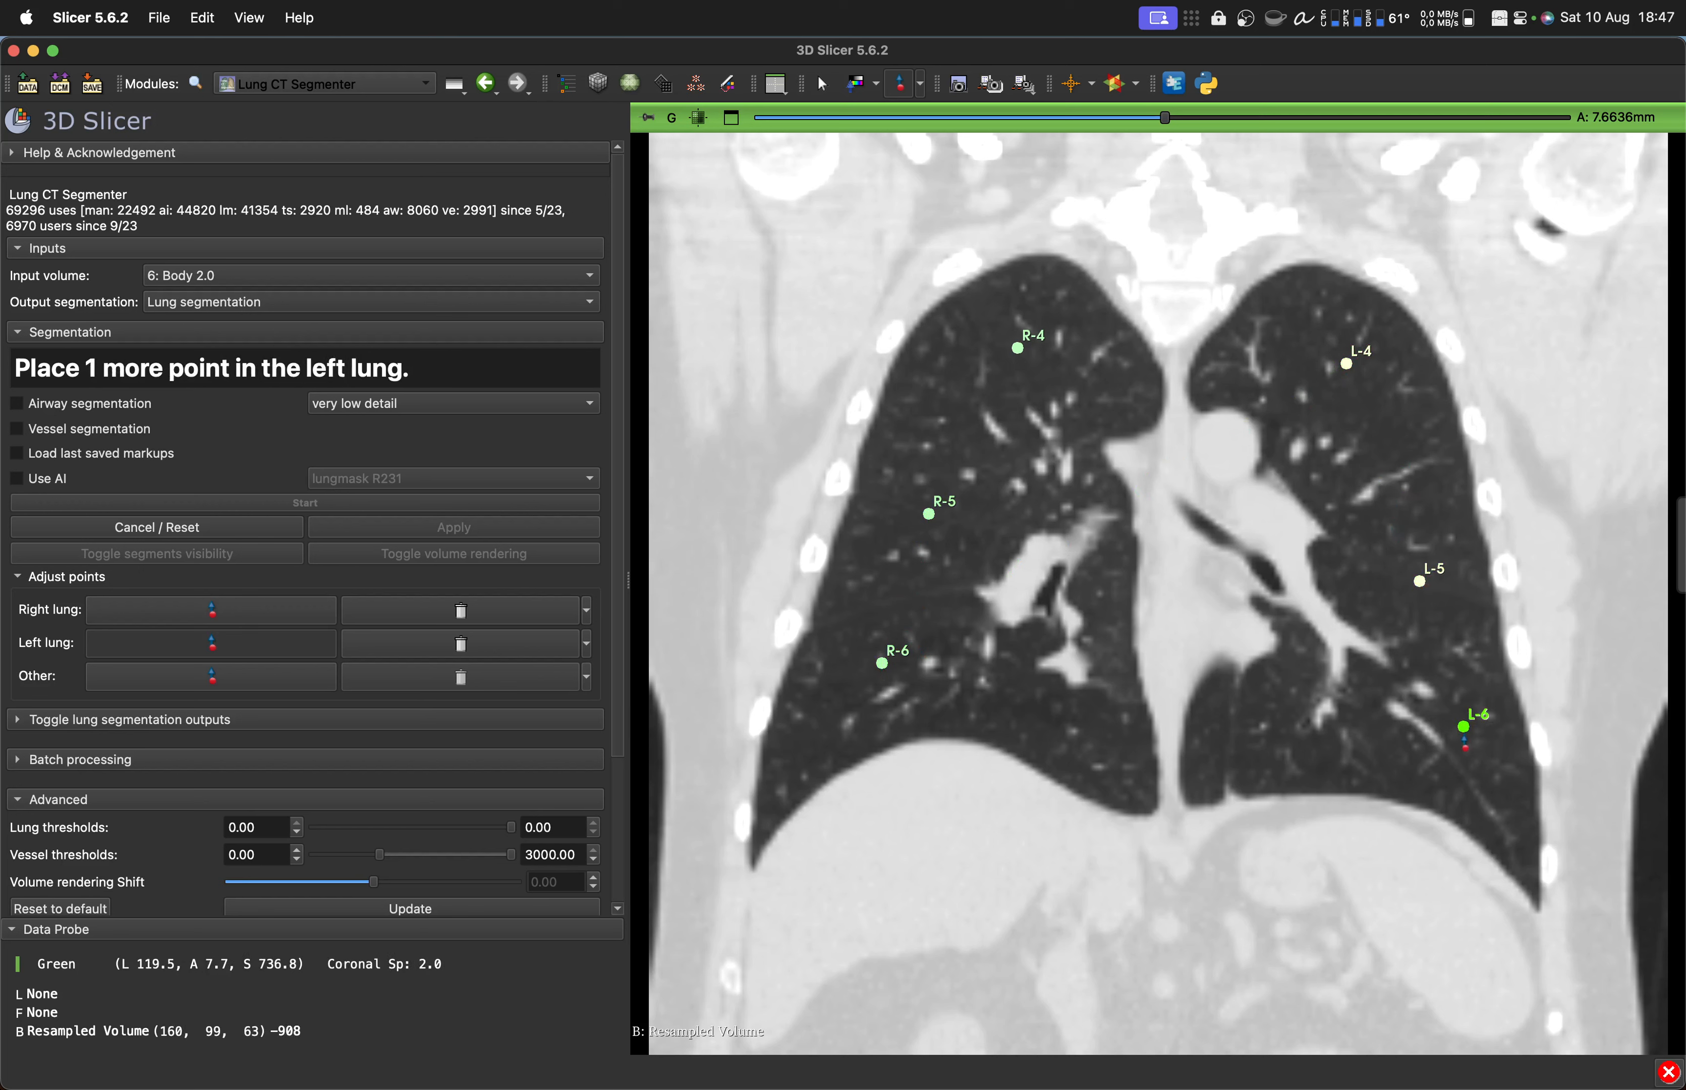
pyautogui.click(1462, 747)
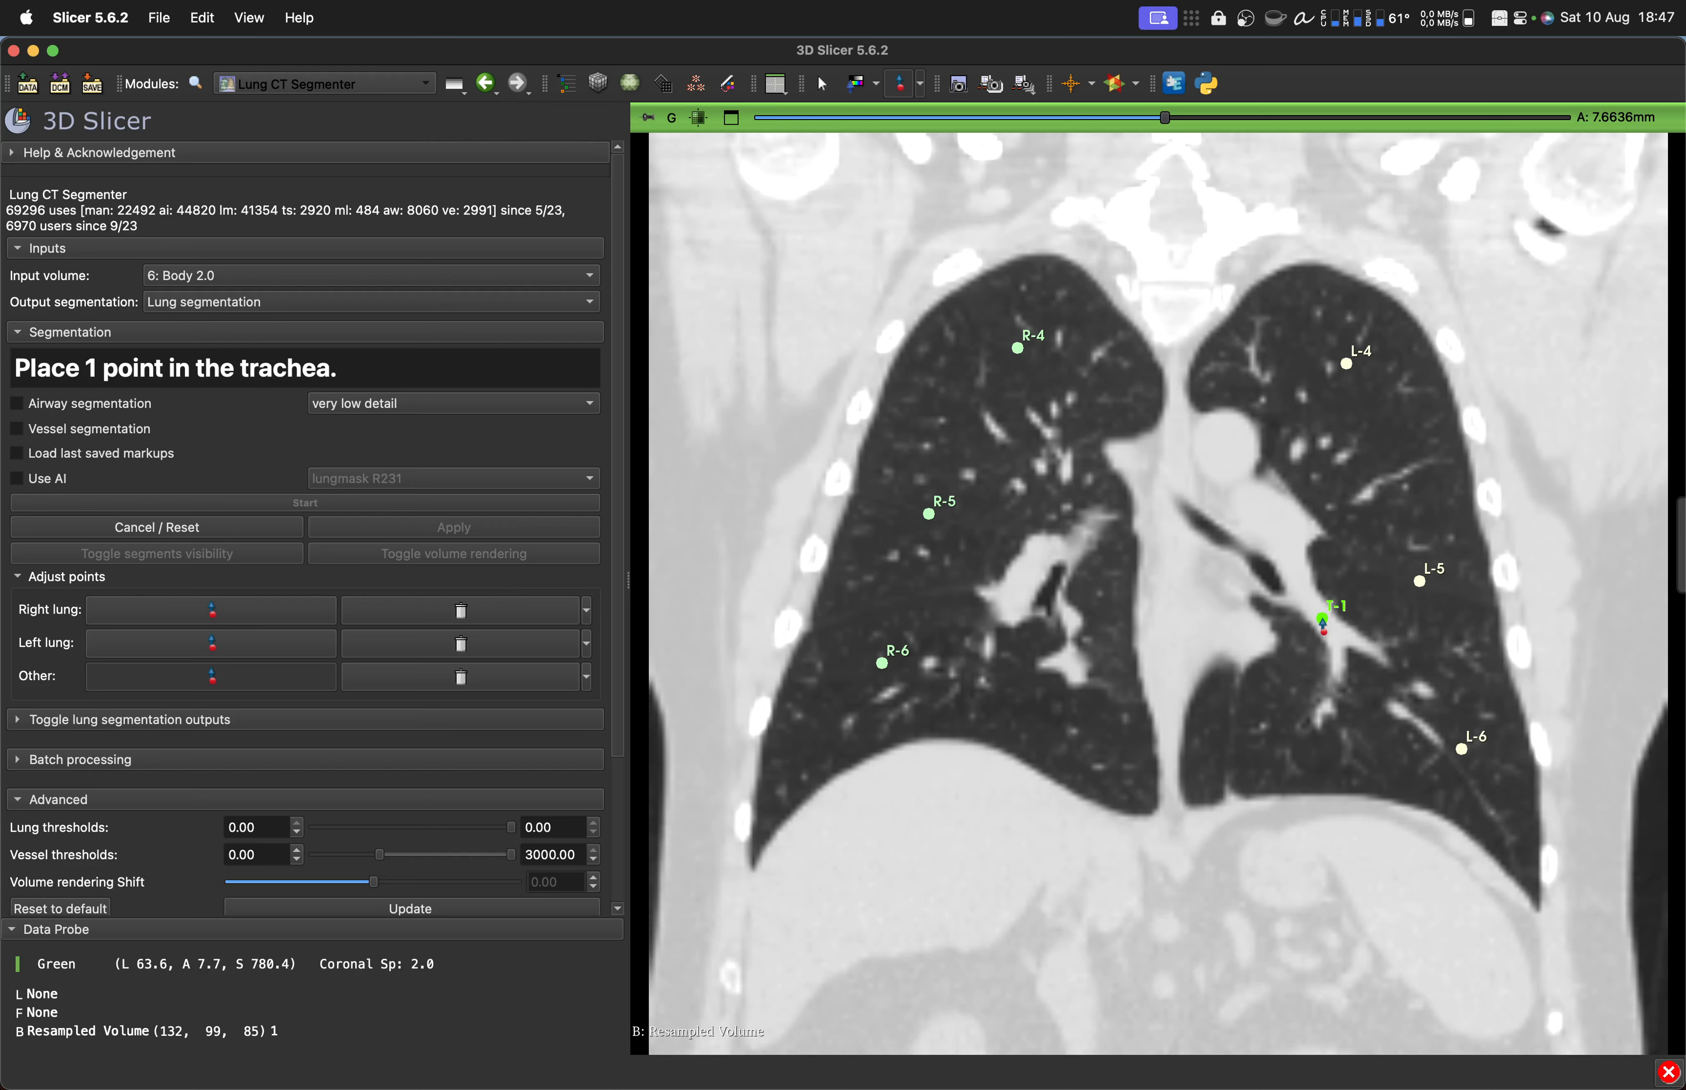
# Step: Mark one point in the trachea on a more anterior coronal slice and apply the lung segmentation
pyautogui.scroll(3, 1323, 623)
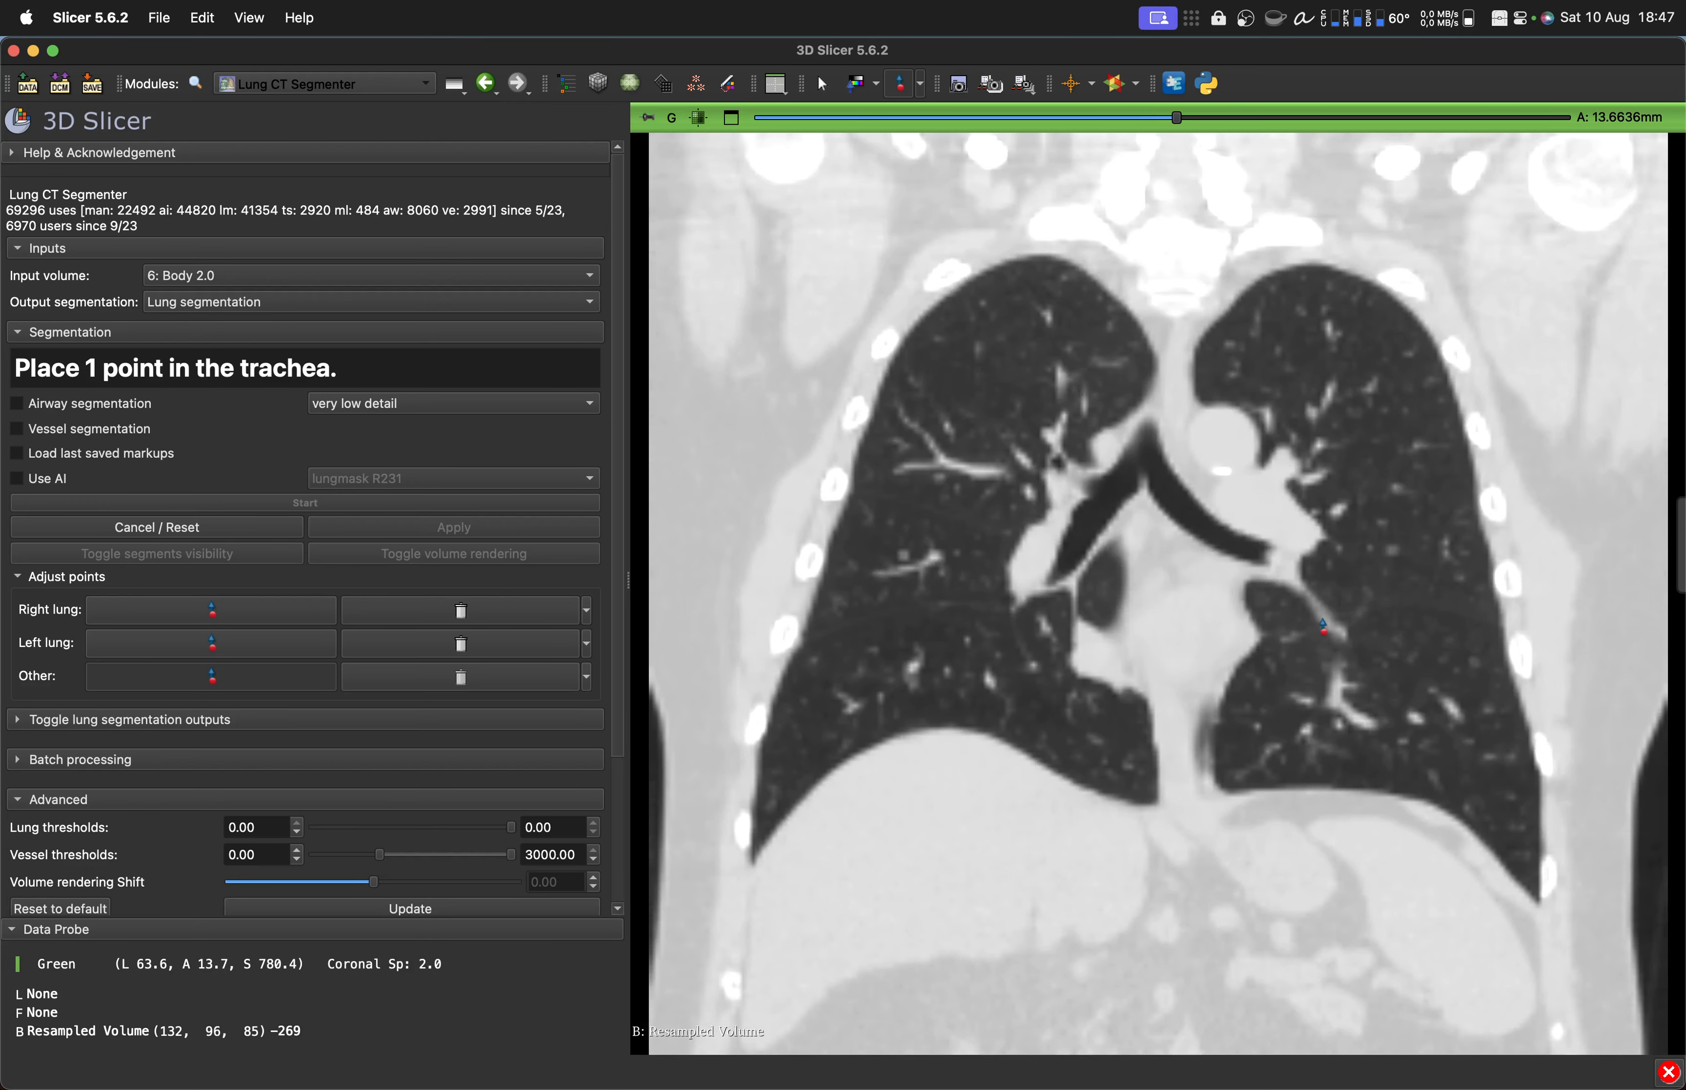
pyautogui.scroll(3, 1322, 625)
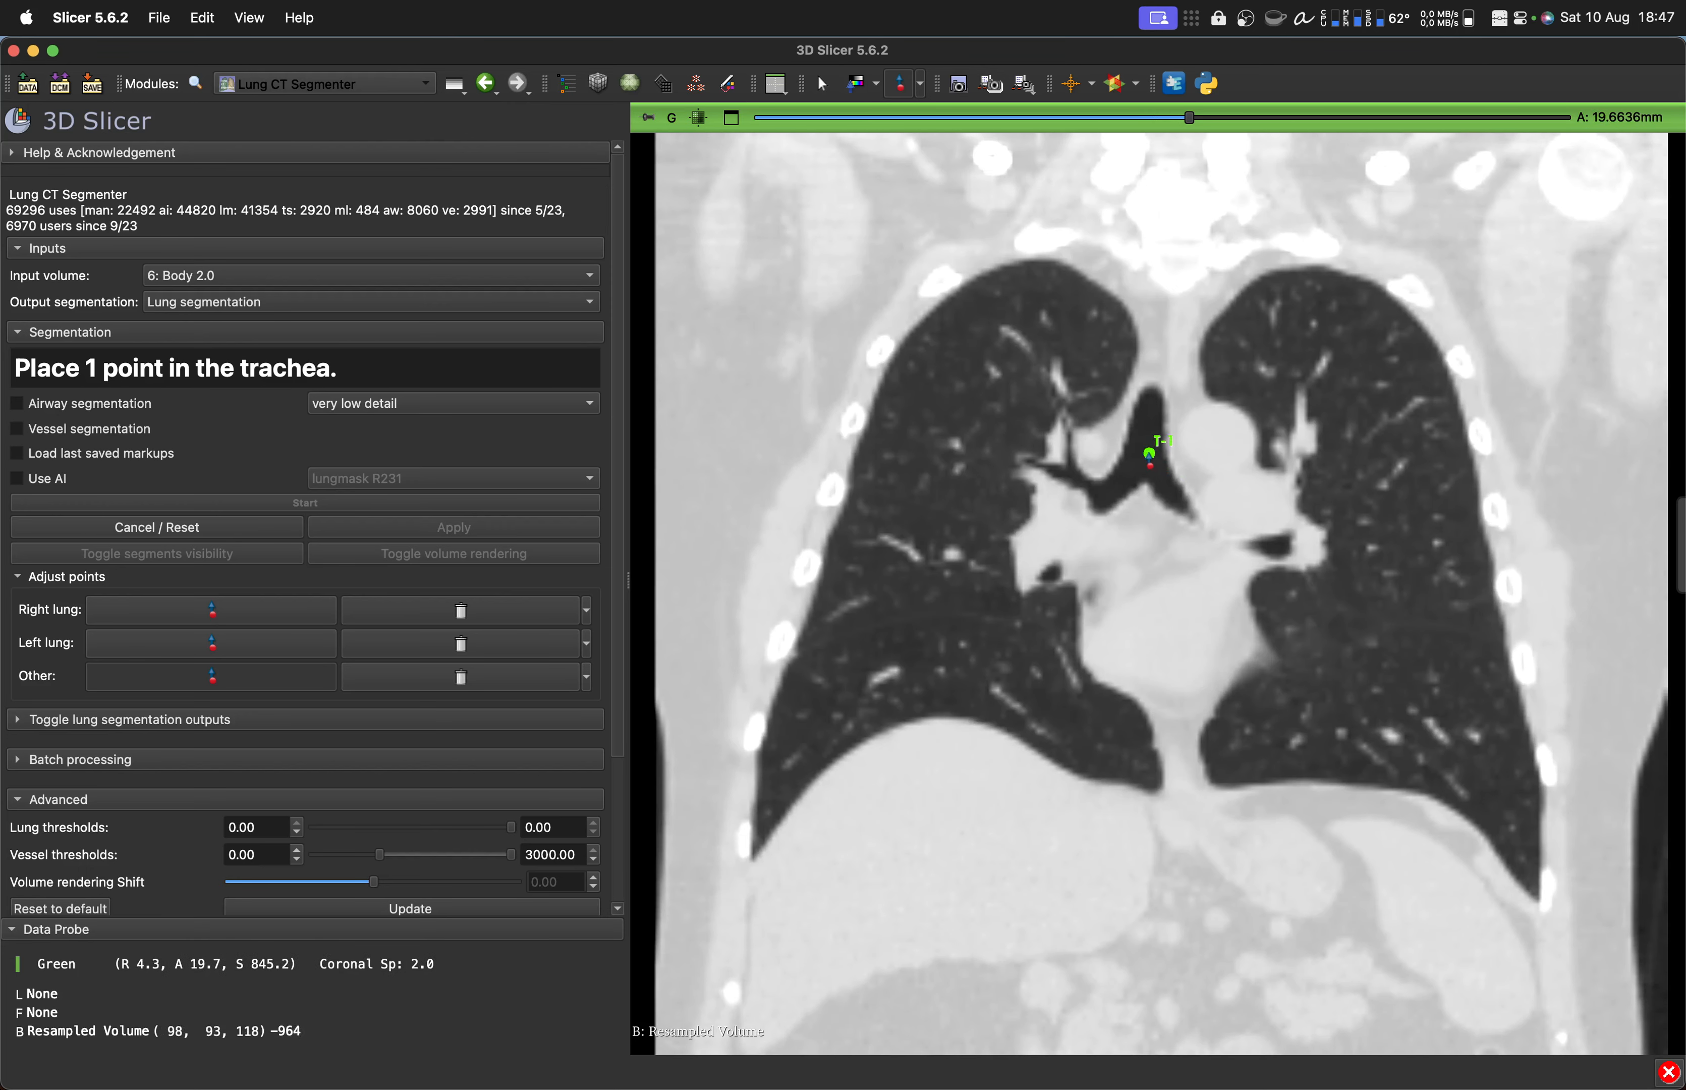
pyautogui.click(1154, 459)
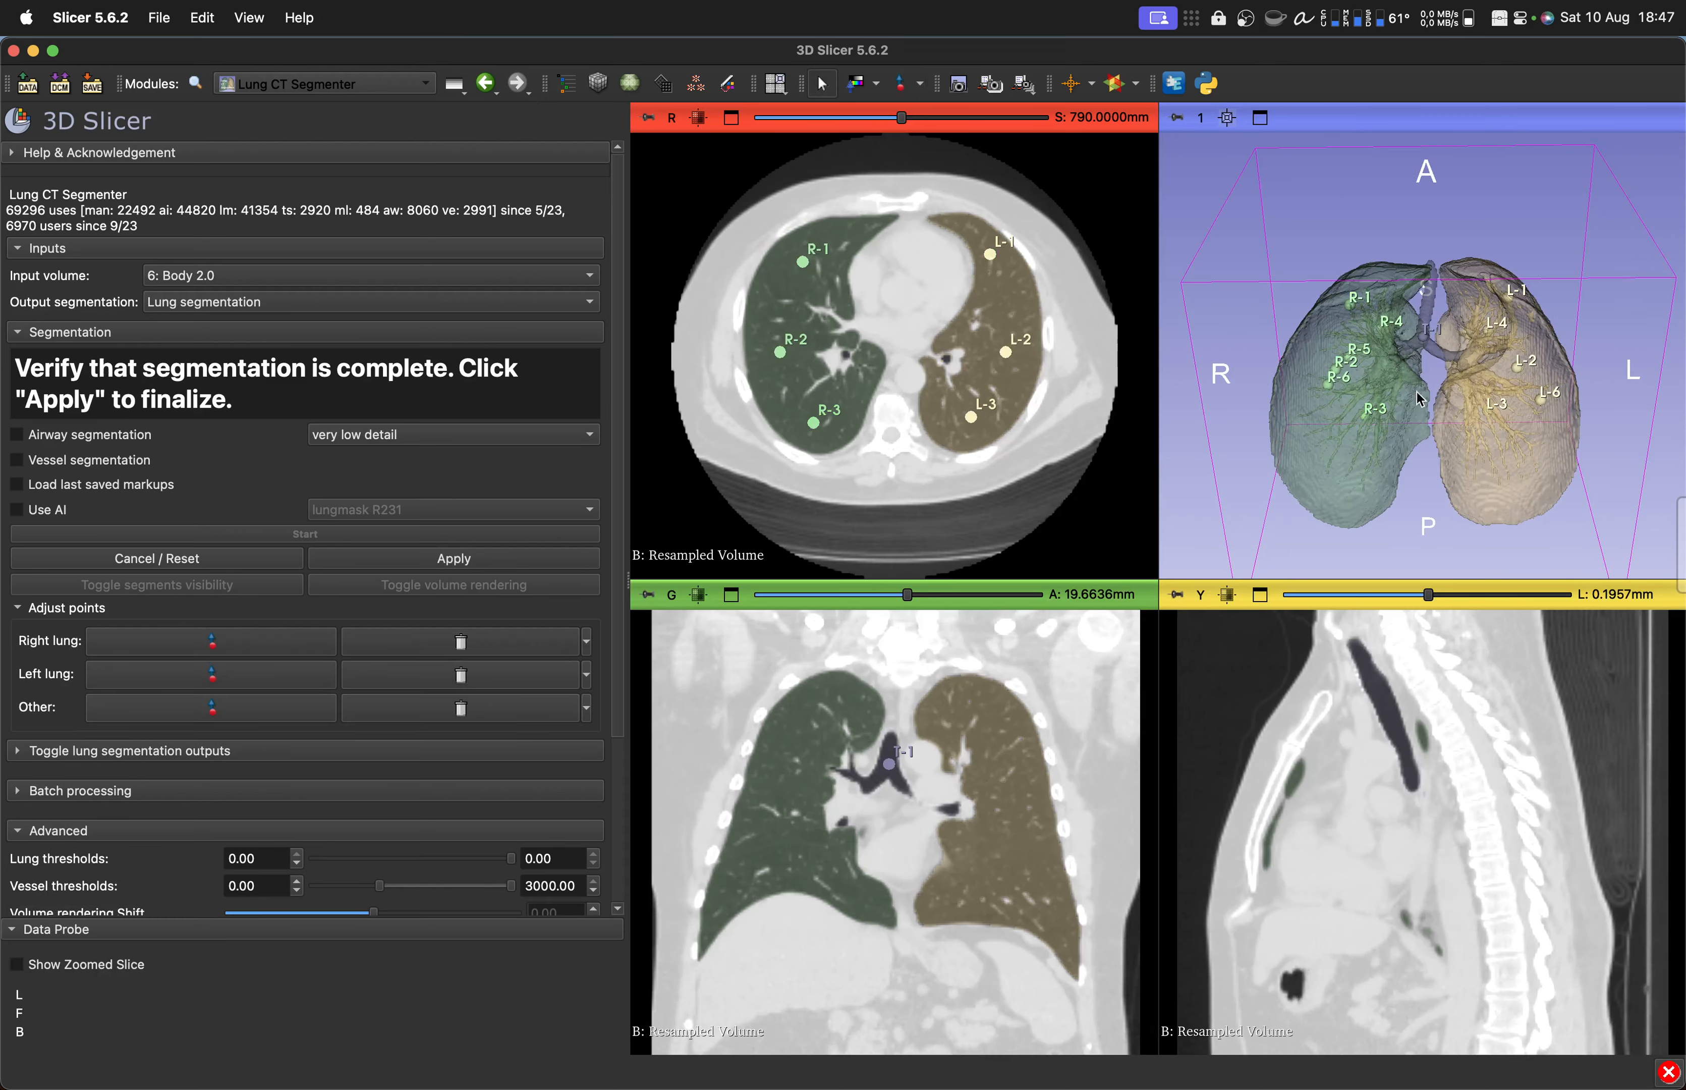
pyautogui.moveTo(1417, 390); pyautogui.dragTo(1362, 553)
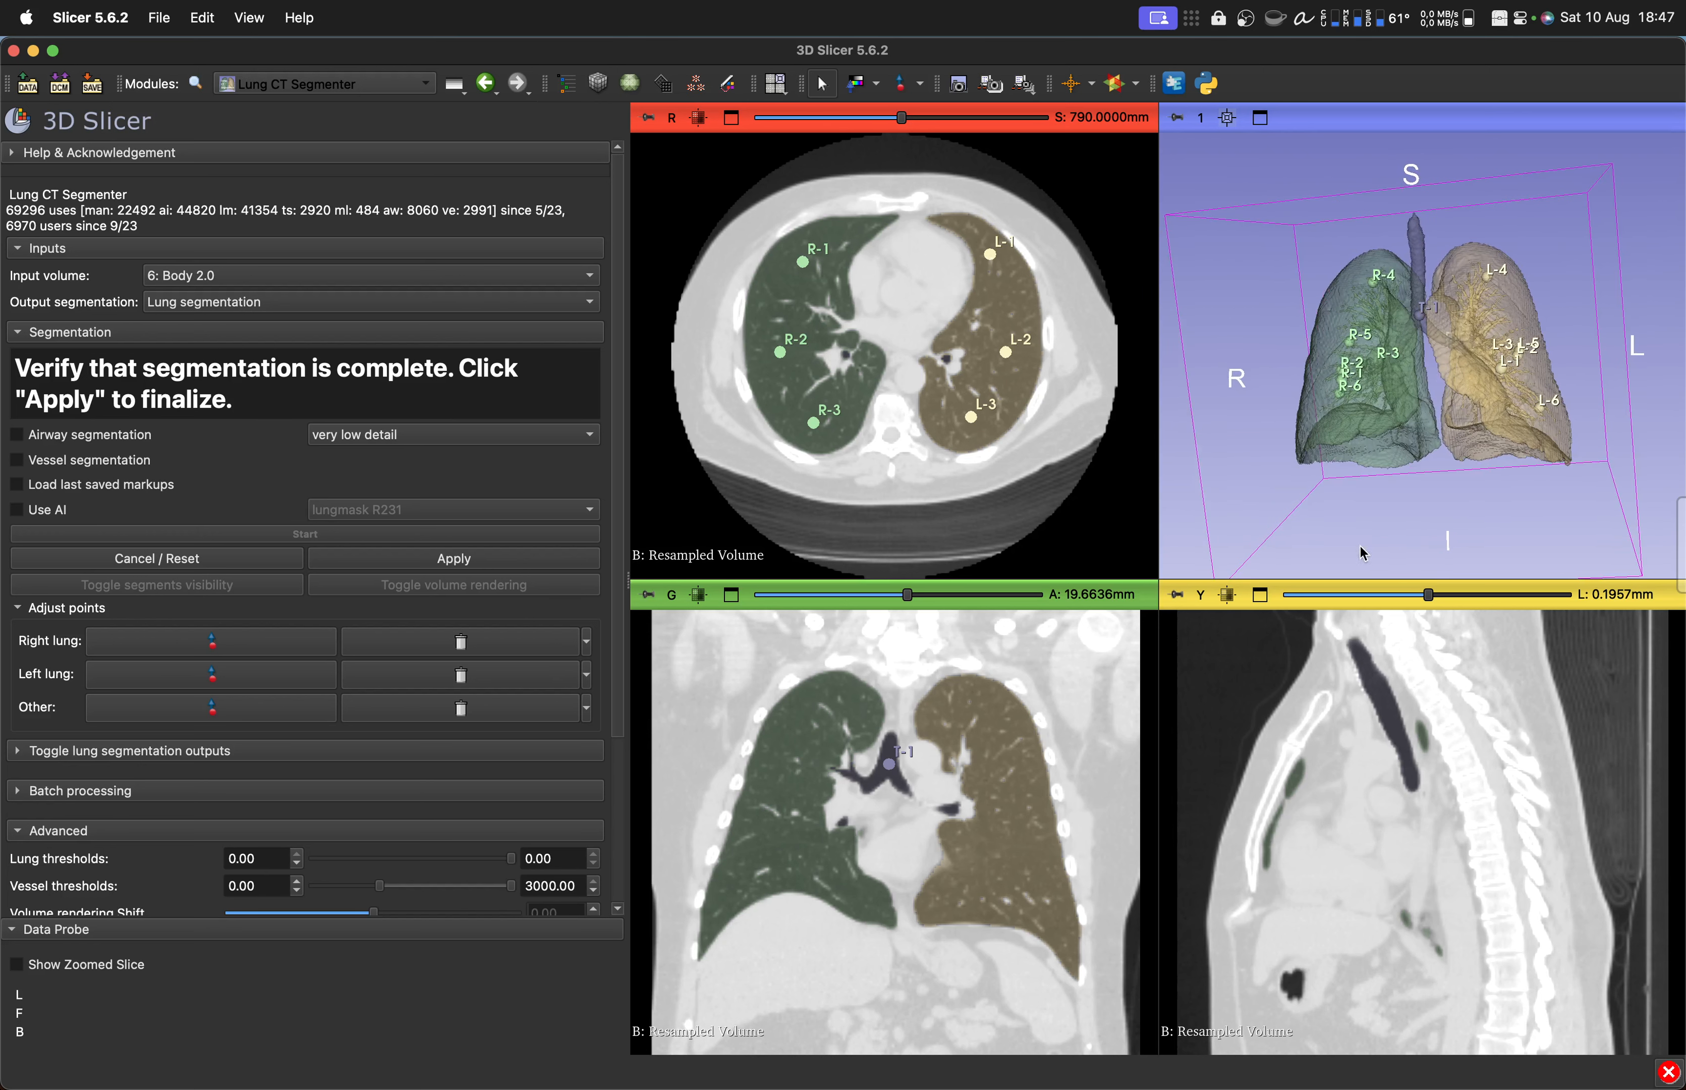
pyautogui.click(489, 560)
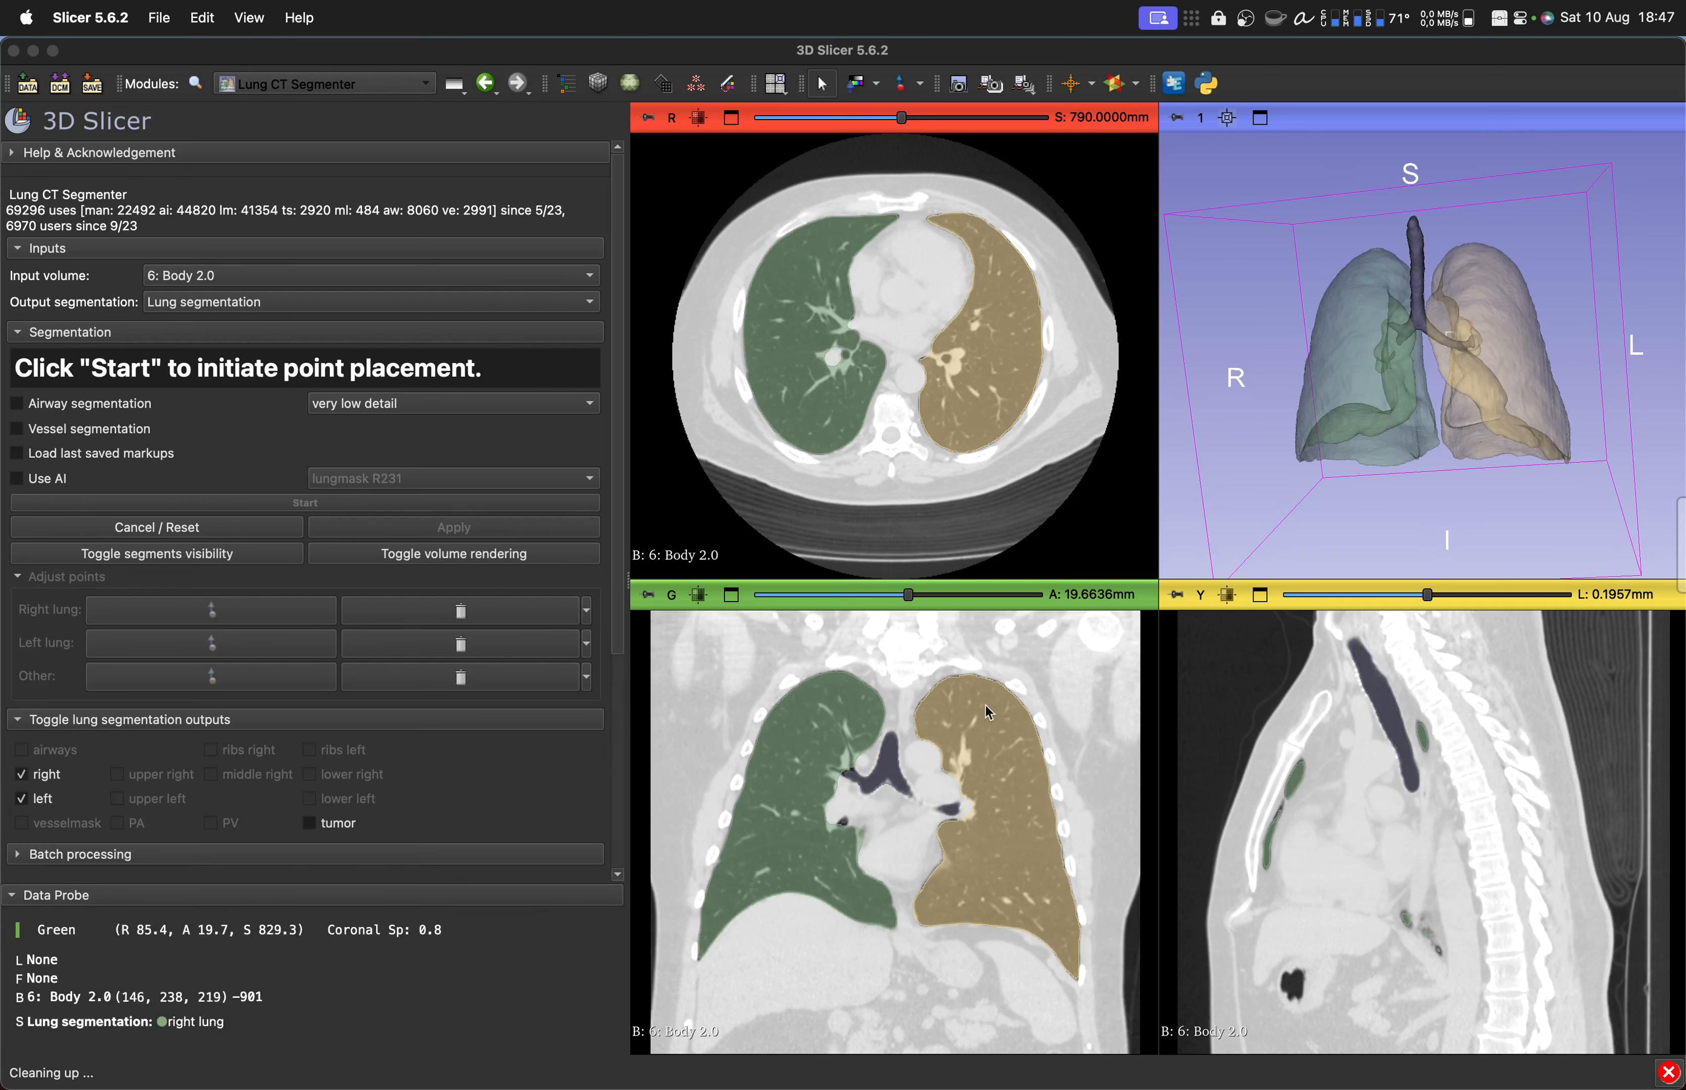
# Step: Examine the segmented lungs and trachea from several angles in 3D and check the lung boundaries through the coronal slices
pyautogui.moveTo(1406, 447); pyautogui.dragTo(1441, 418)
pyautogui.moveTo(1440, 413); pyautogui.dragTo(1409, 524, button='right')
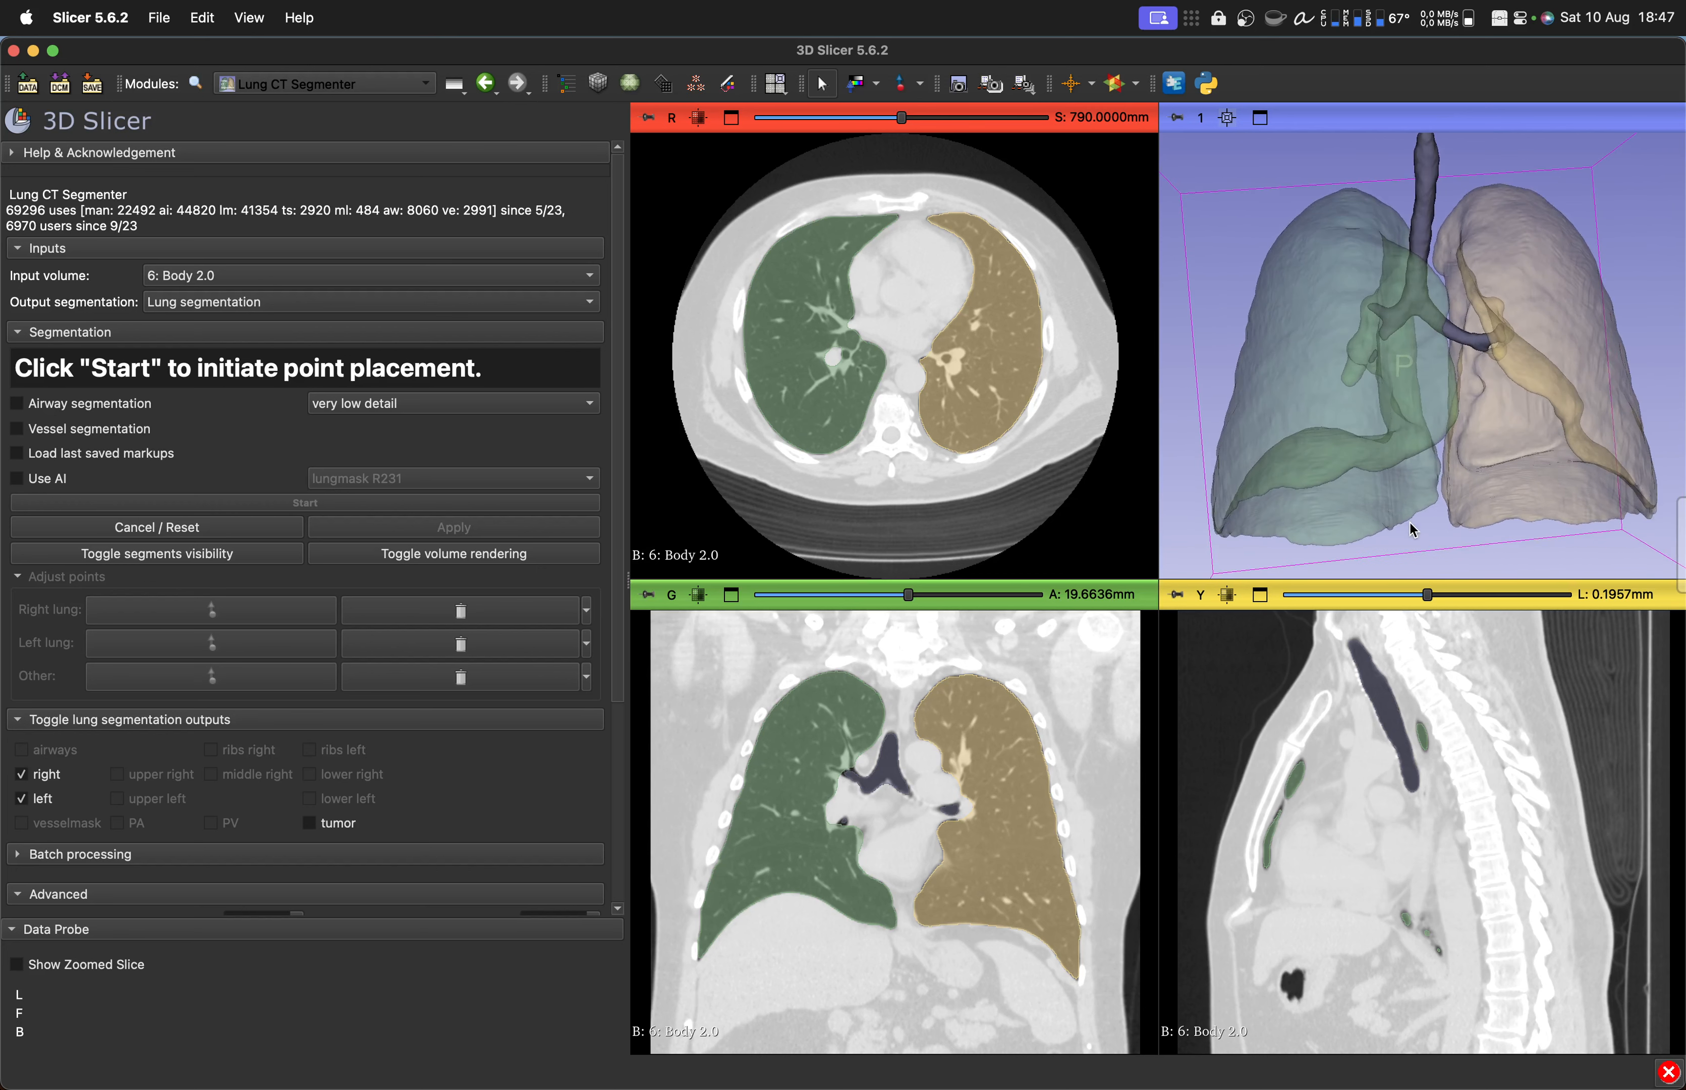
pyautogui.moveTo(1446, 492)
pyautogui.mouseDown()
pyautogui.moveTo(1287, 489)
pyautogui.moveTo(1419, 478)
pyautogui.moveTo(1420, 496)
pyautogui.mouseUp()
pyautogui.moveTo(1417, 491); pyautogui.dragTo(1424, 455, button='right')
pyautogui.moveTo(1425, 464); pyautogui.dragTo(1484, 438)
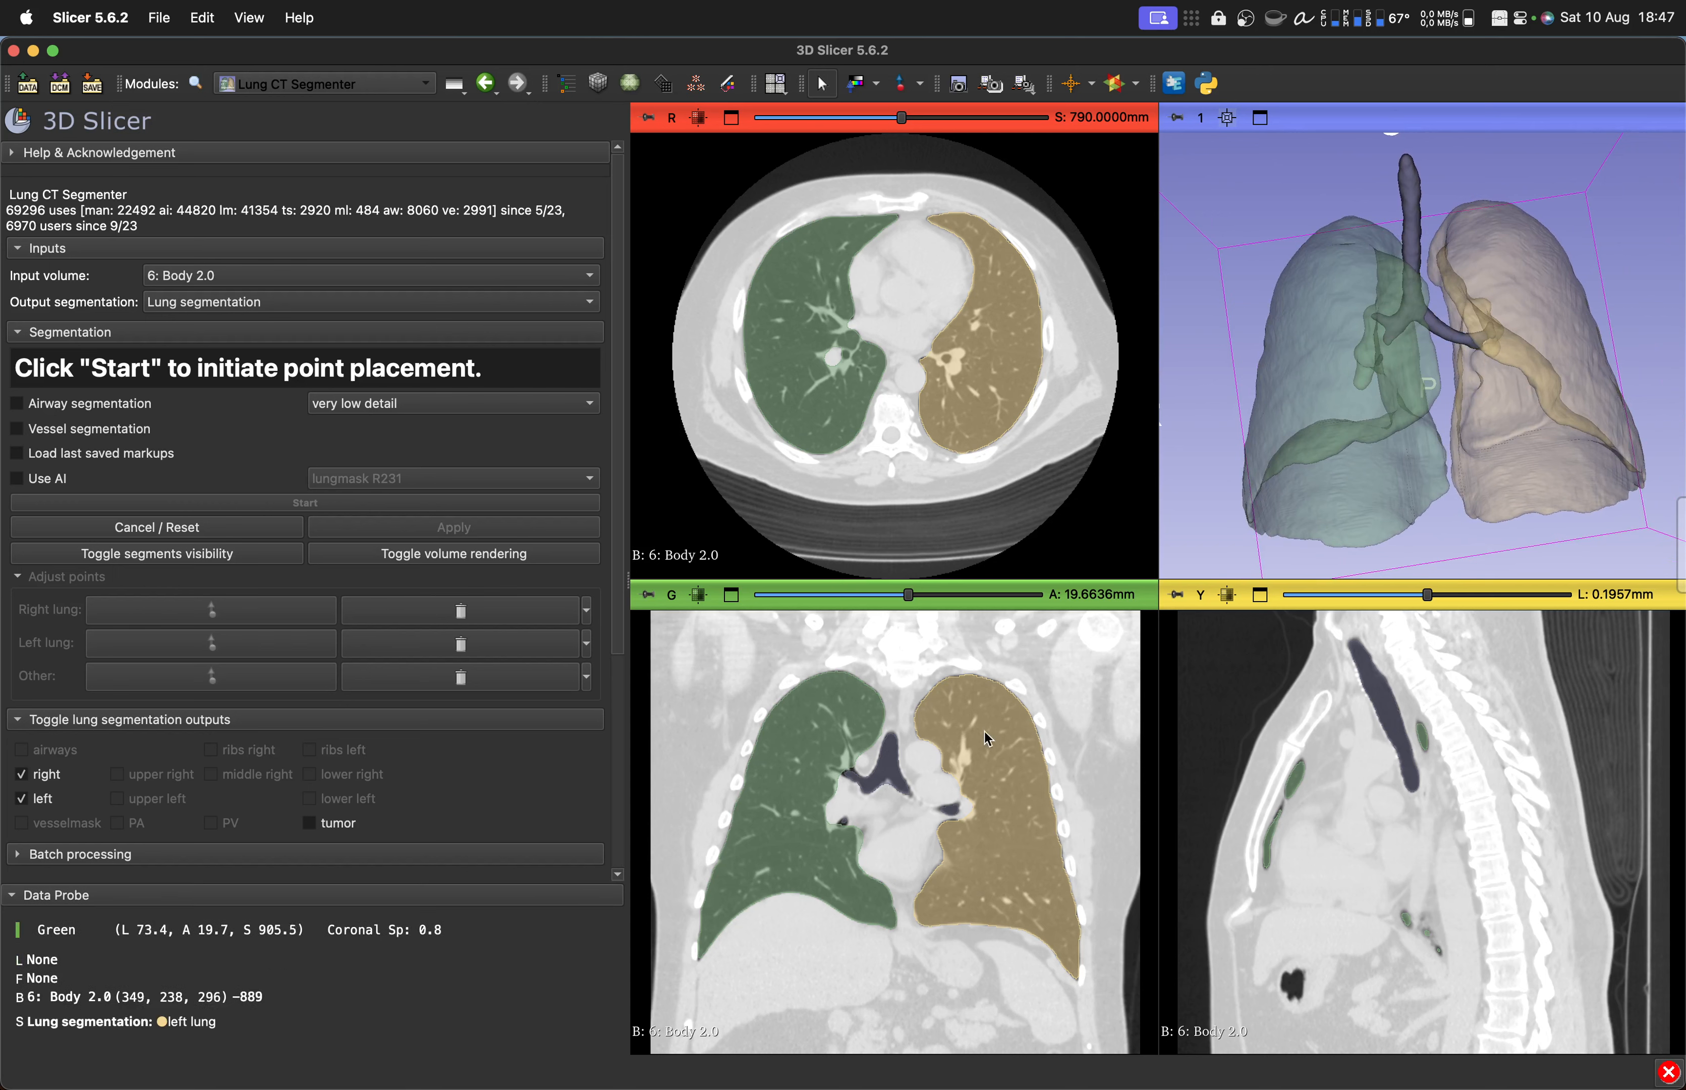
pyautogui.scroll(3, 985, 741)
pyautogui.scroll(-20, 983, 737)
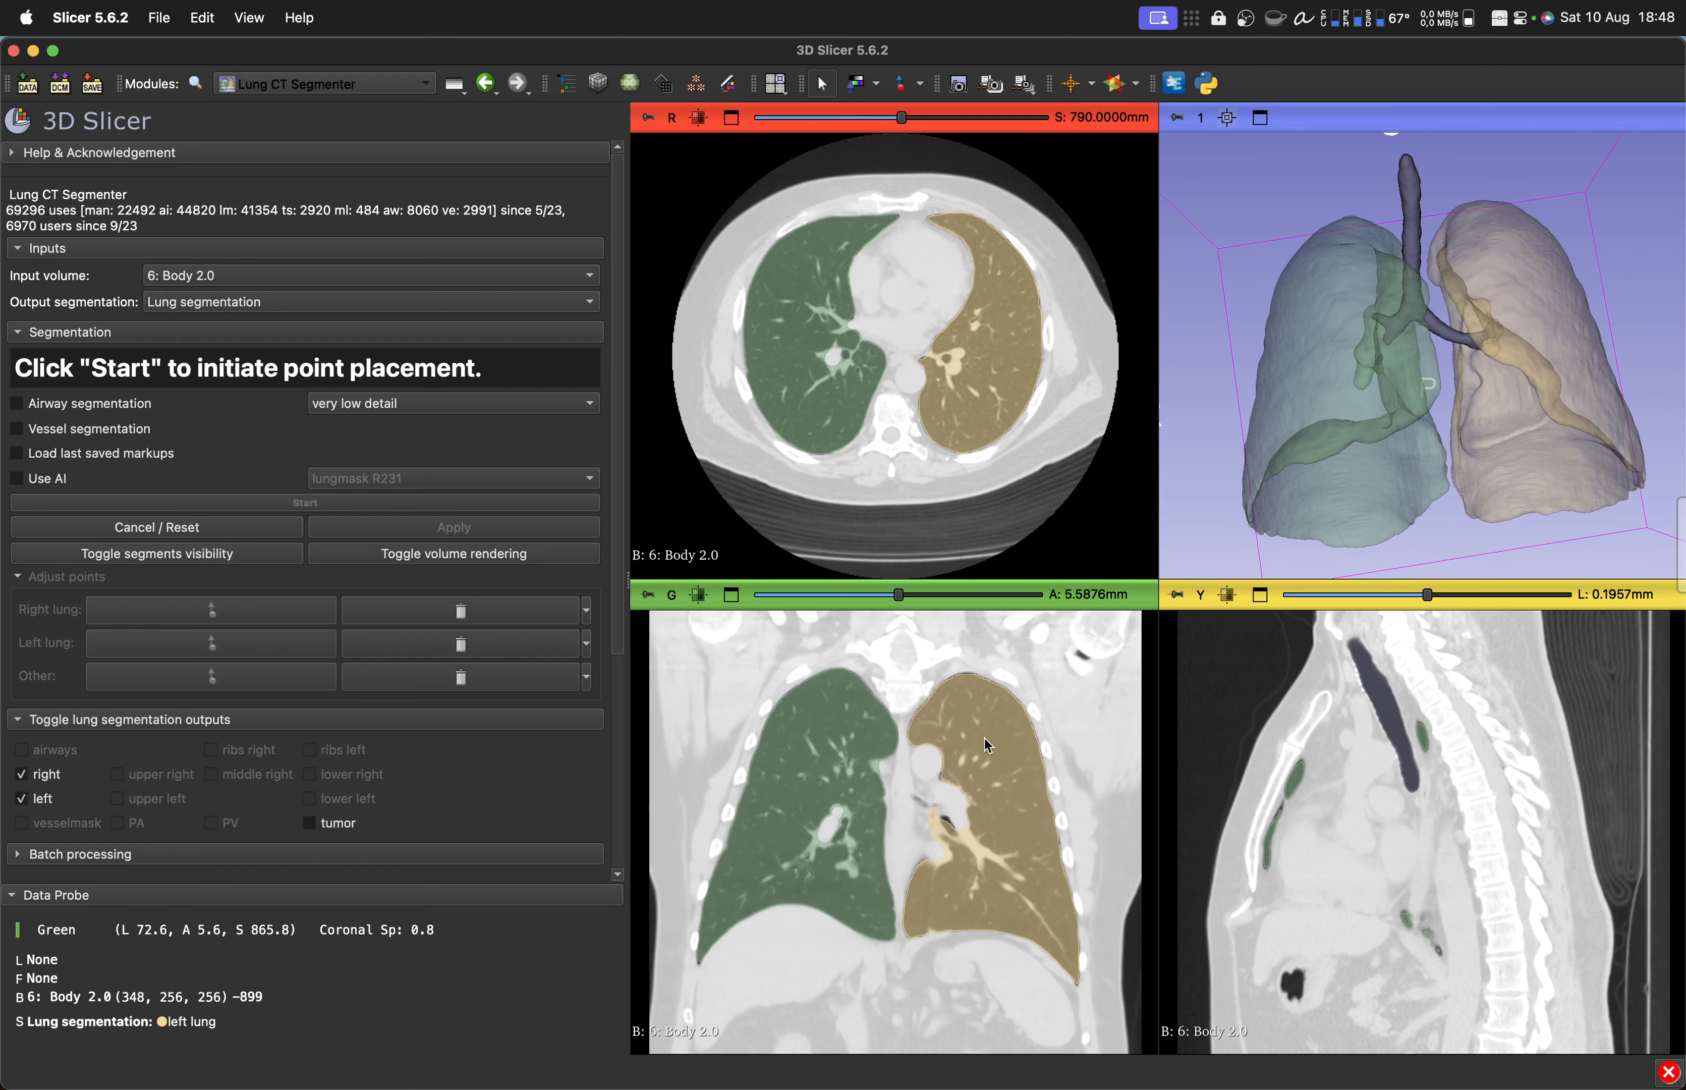
pyautogui.scroll(20, 983, 737)
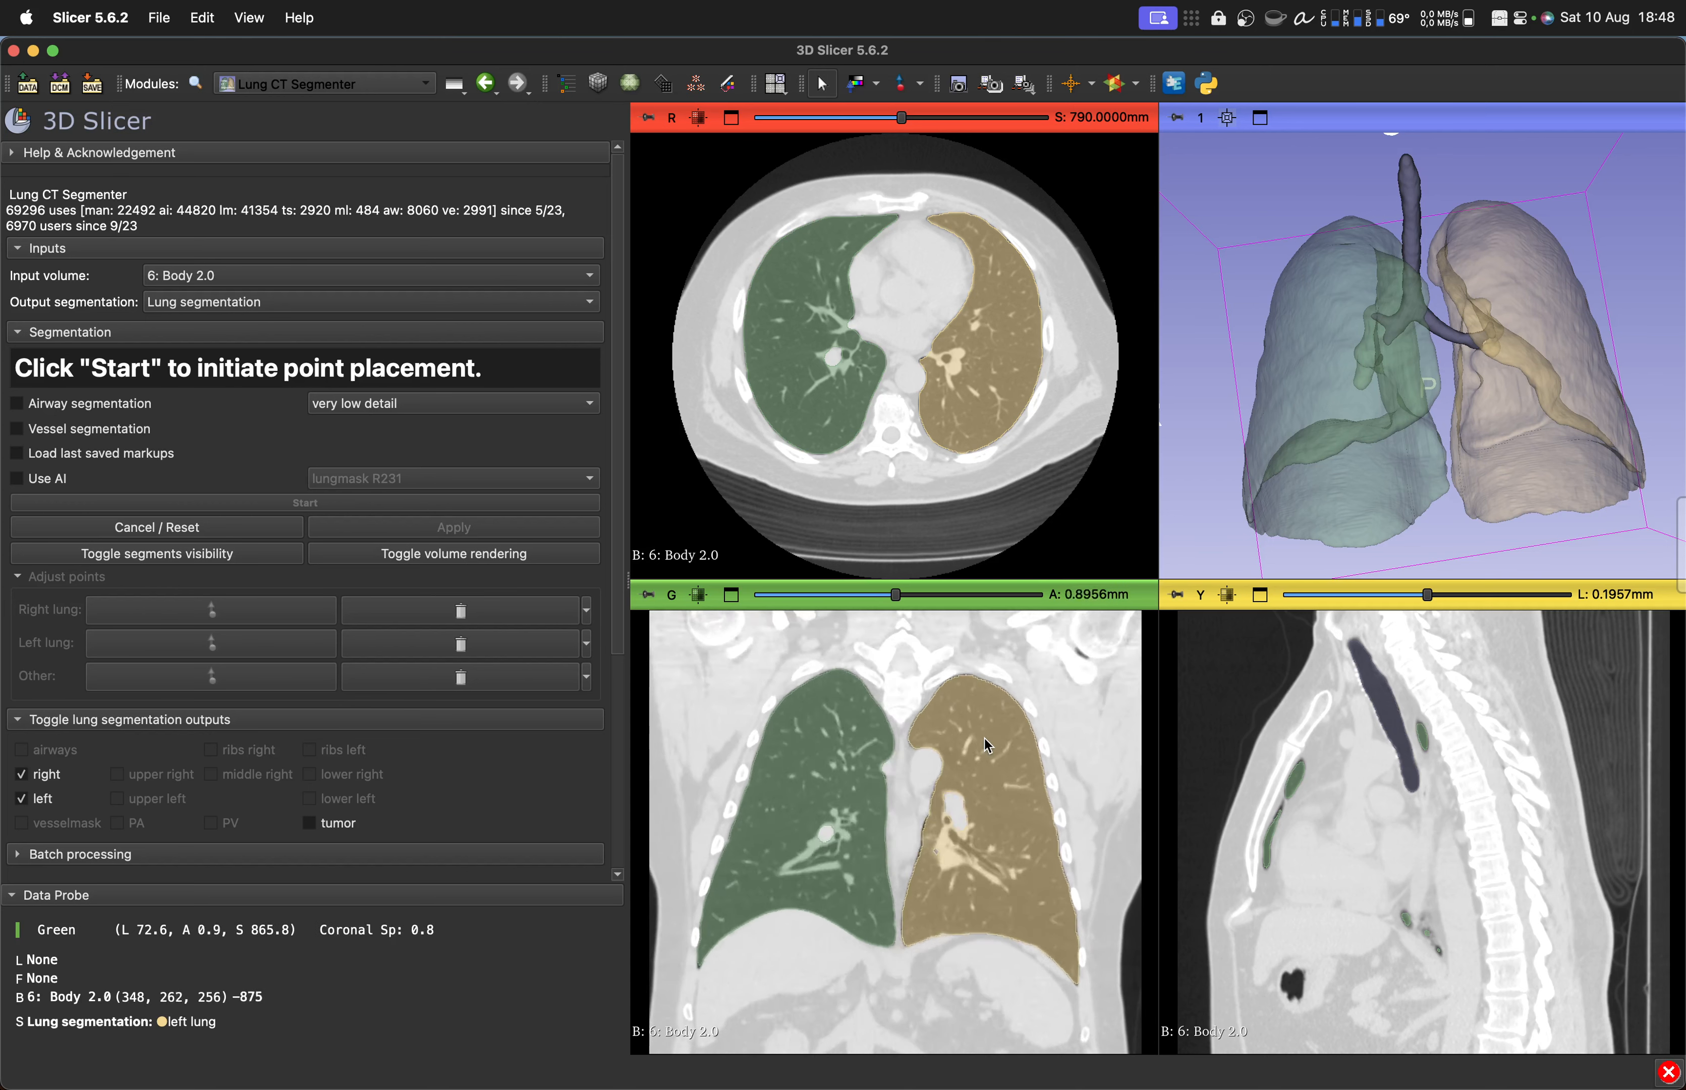
pyautogui.scroll(20, 983, 737)
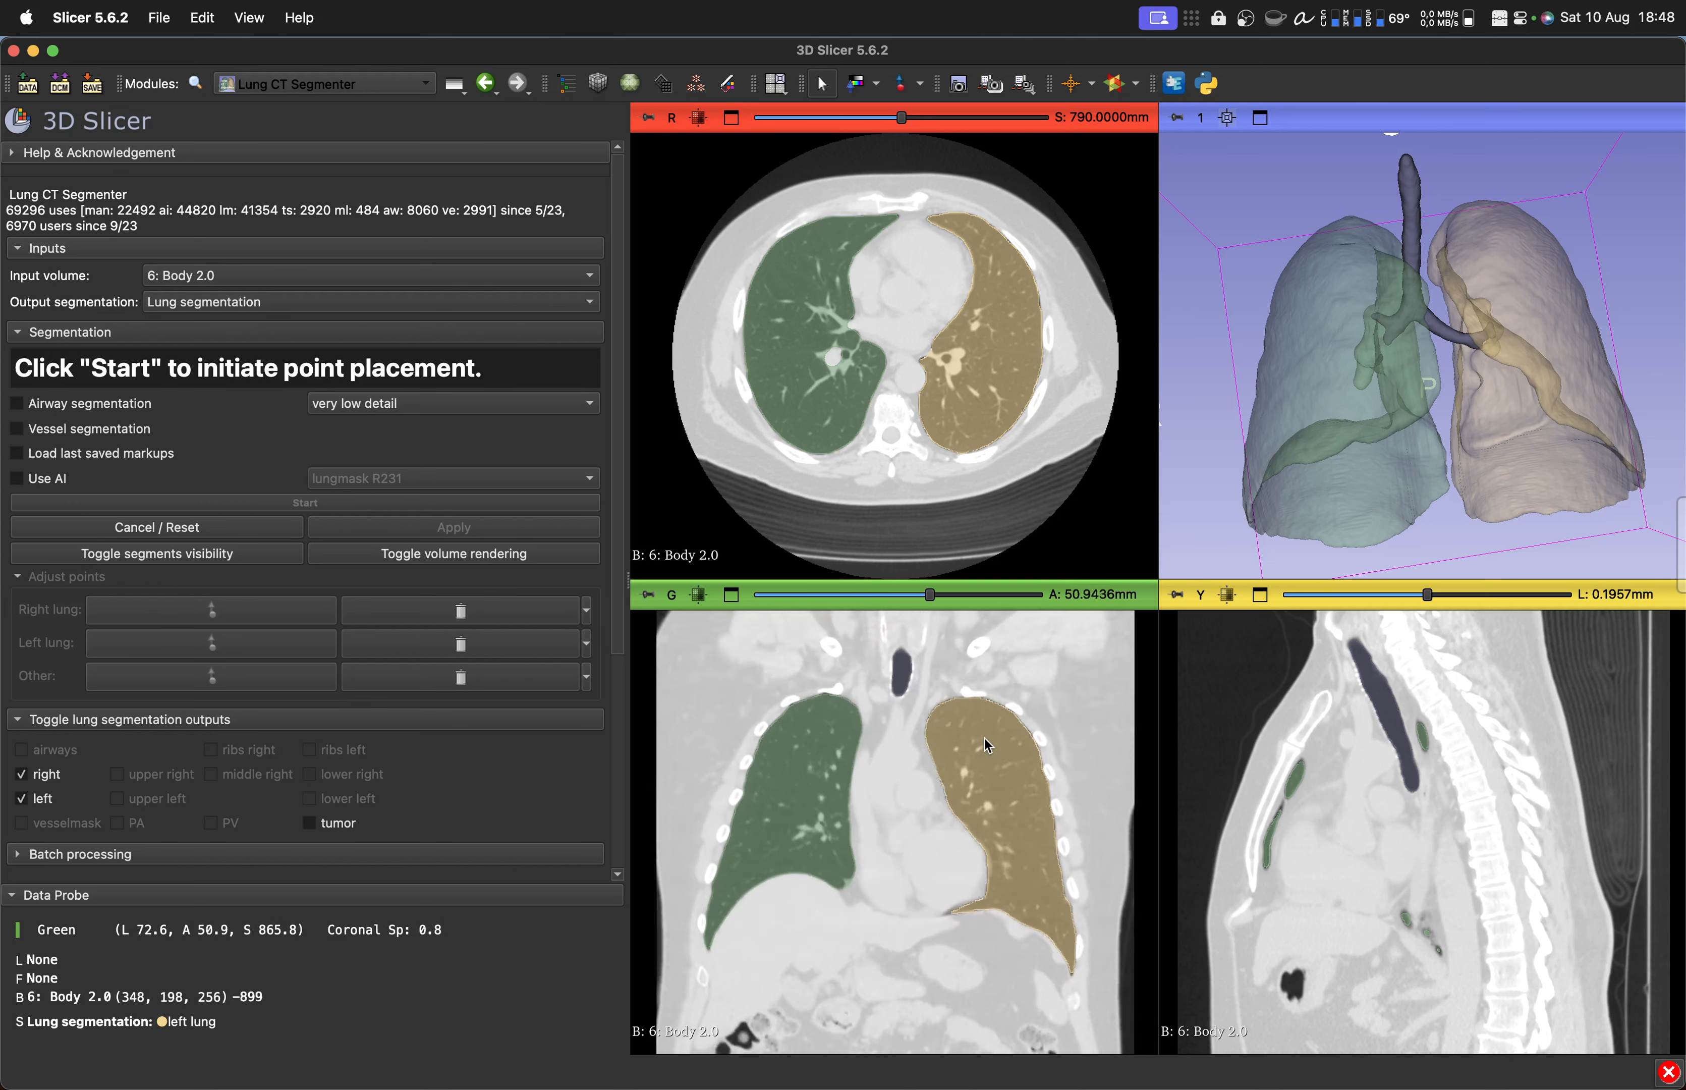
pyautogui.scroll(20, 984, 737)
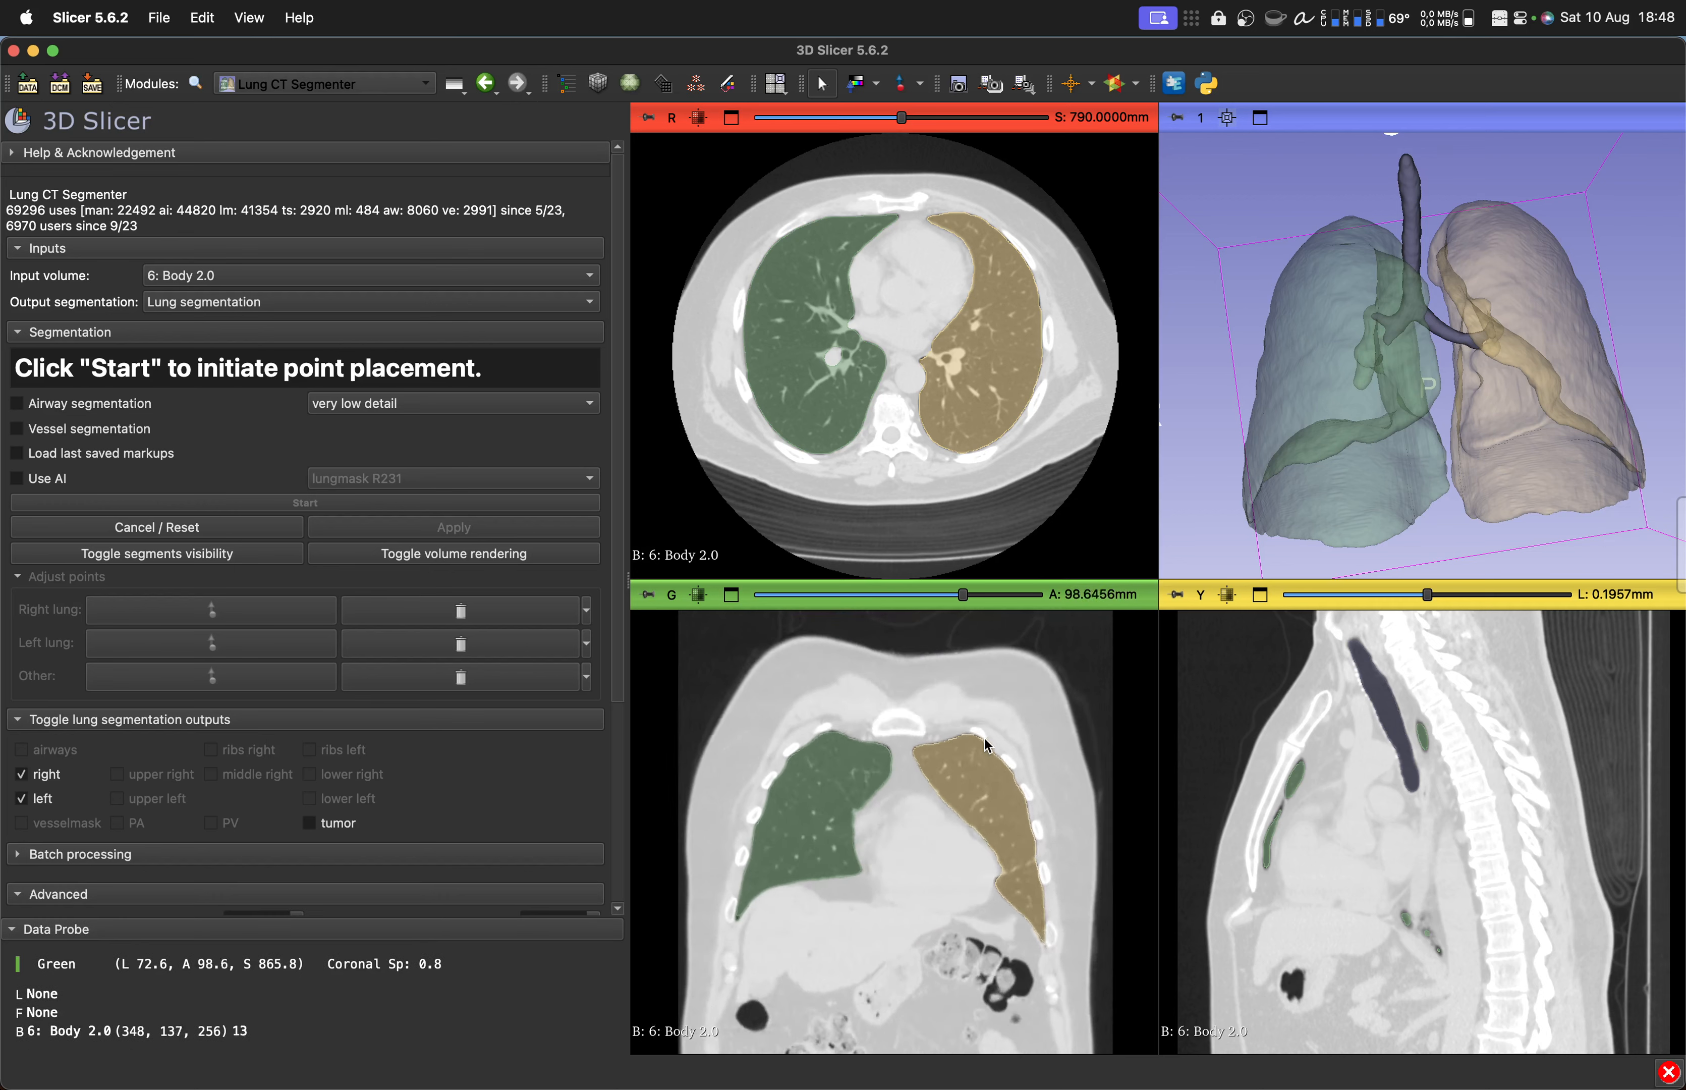
pyautogui.scroll(6, 984, 737)
pyautogui.scroll(-7, 984, 738)
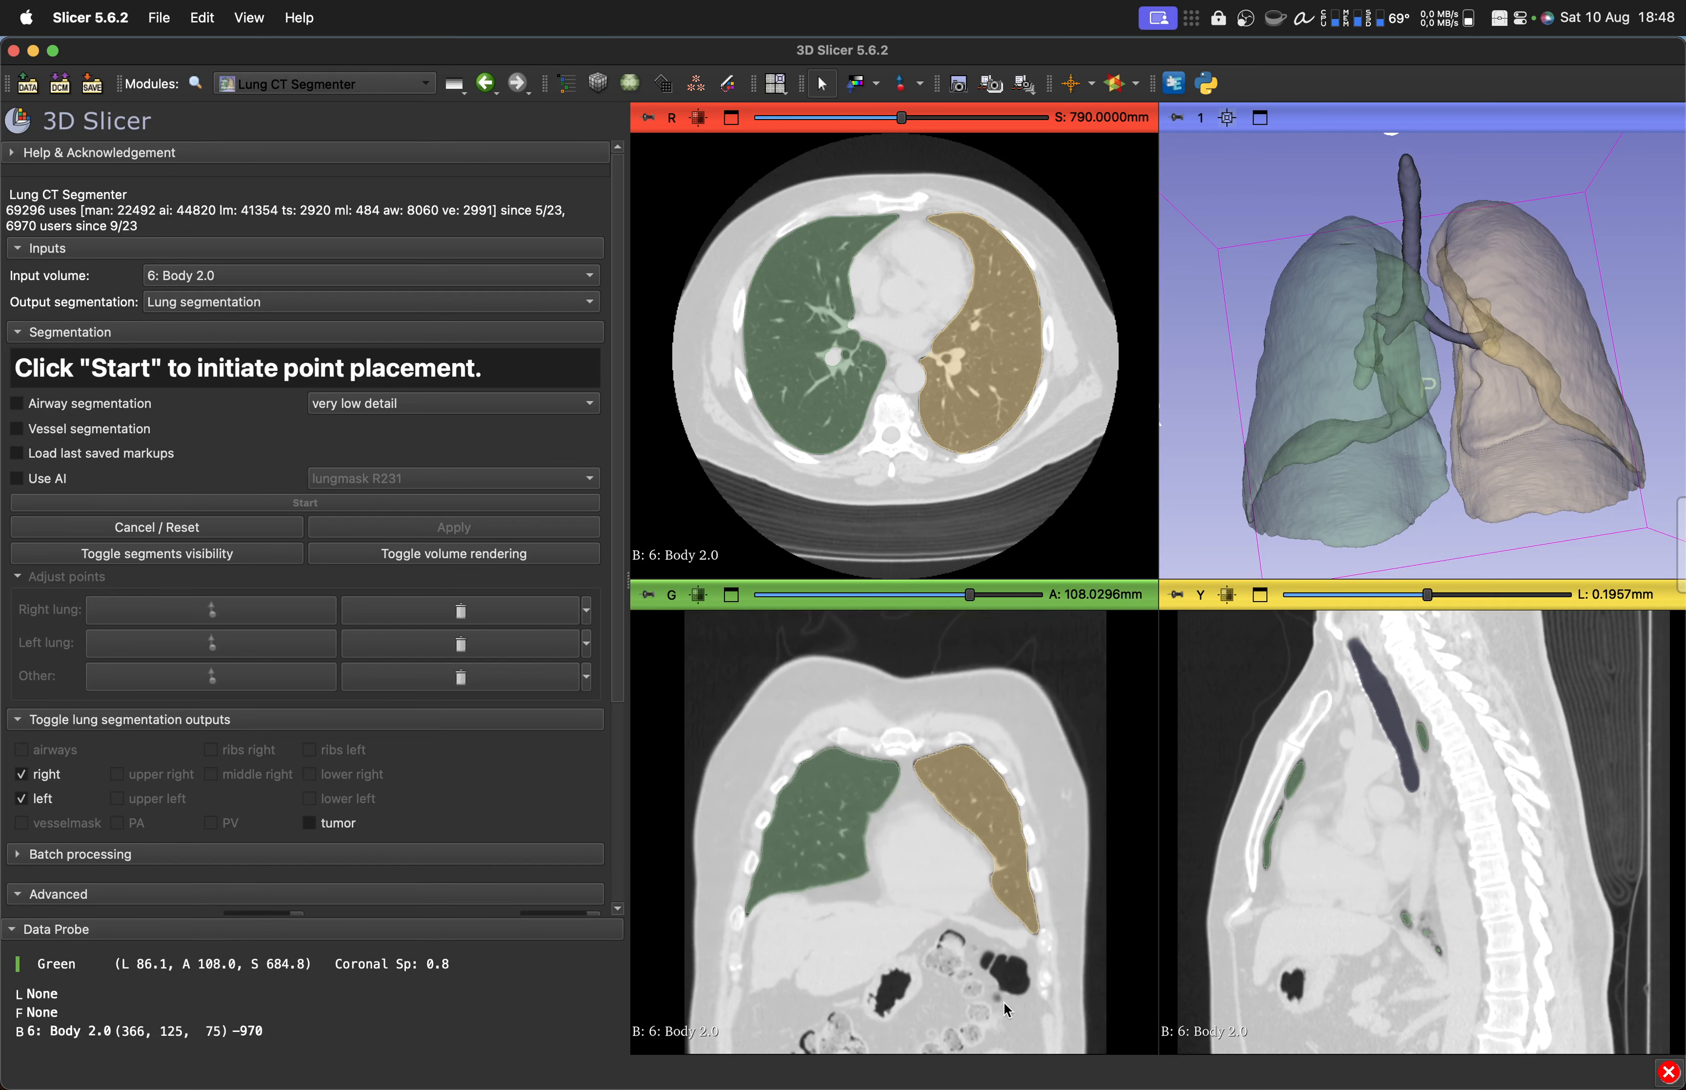
pyautogui.scroll(-3, 1006, 977)
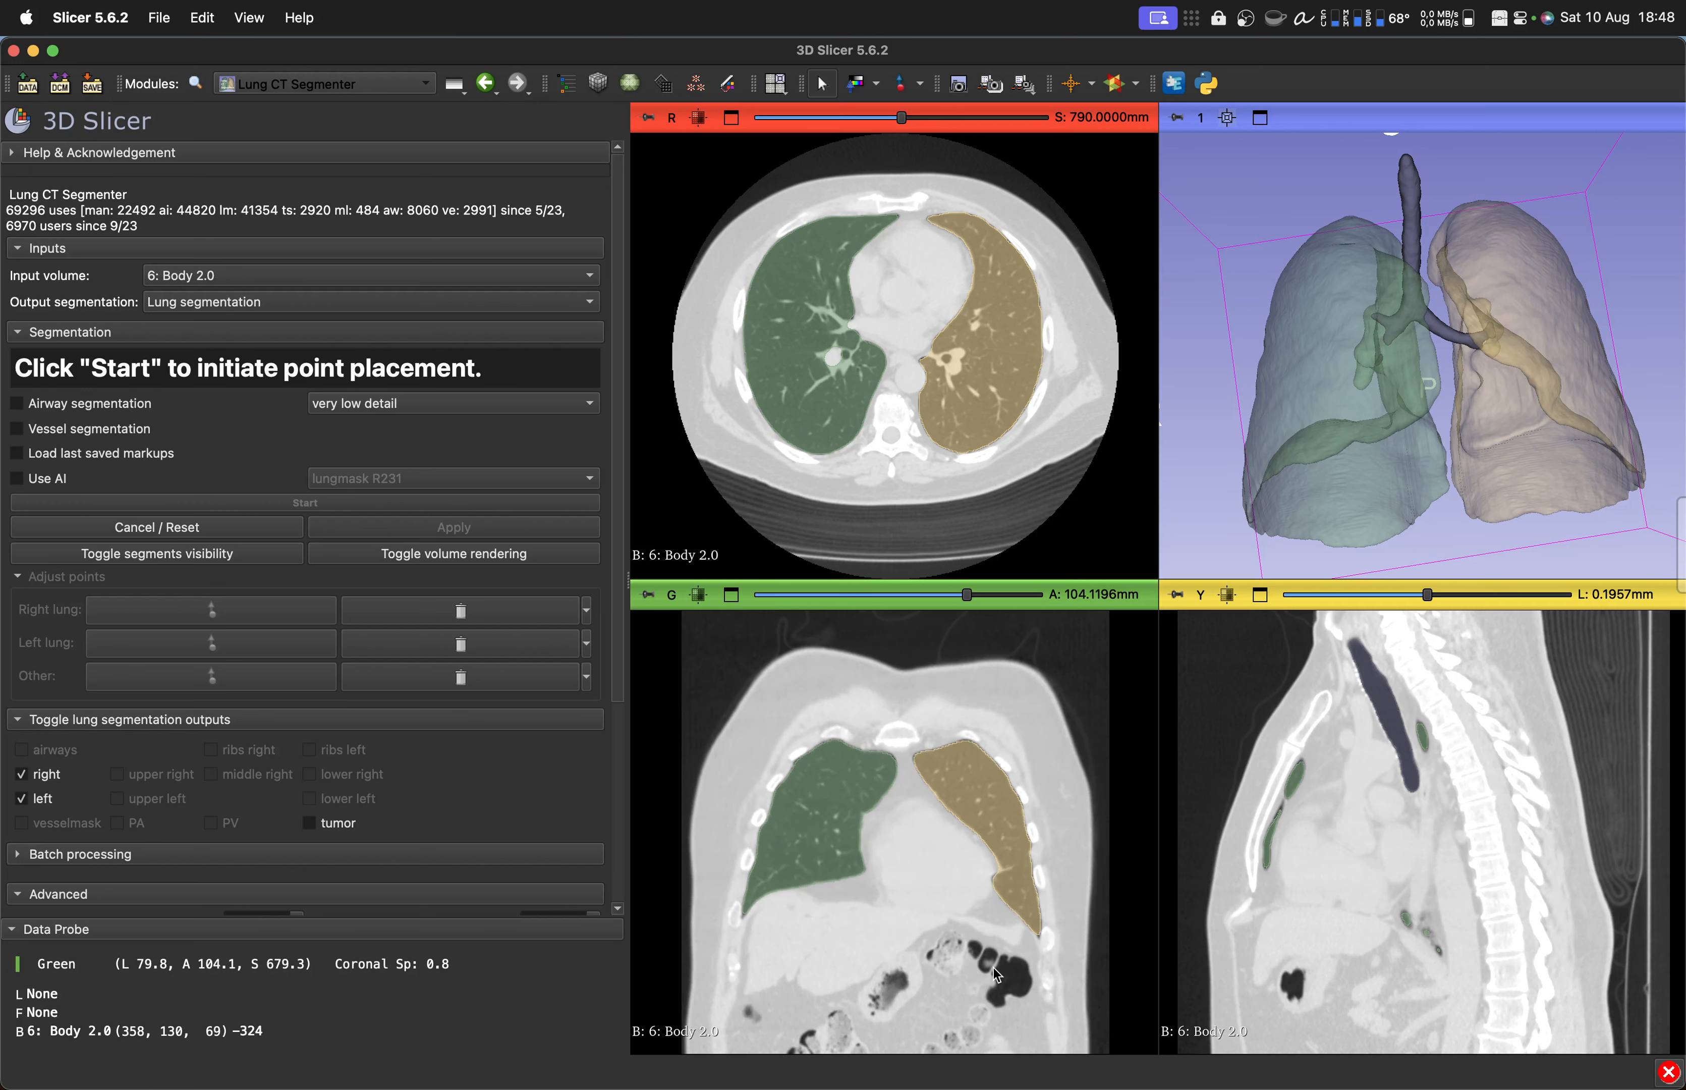
pyautogui.scroll(-7, 995, 975)
pyautogui.scroll(-11, 996, 902)
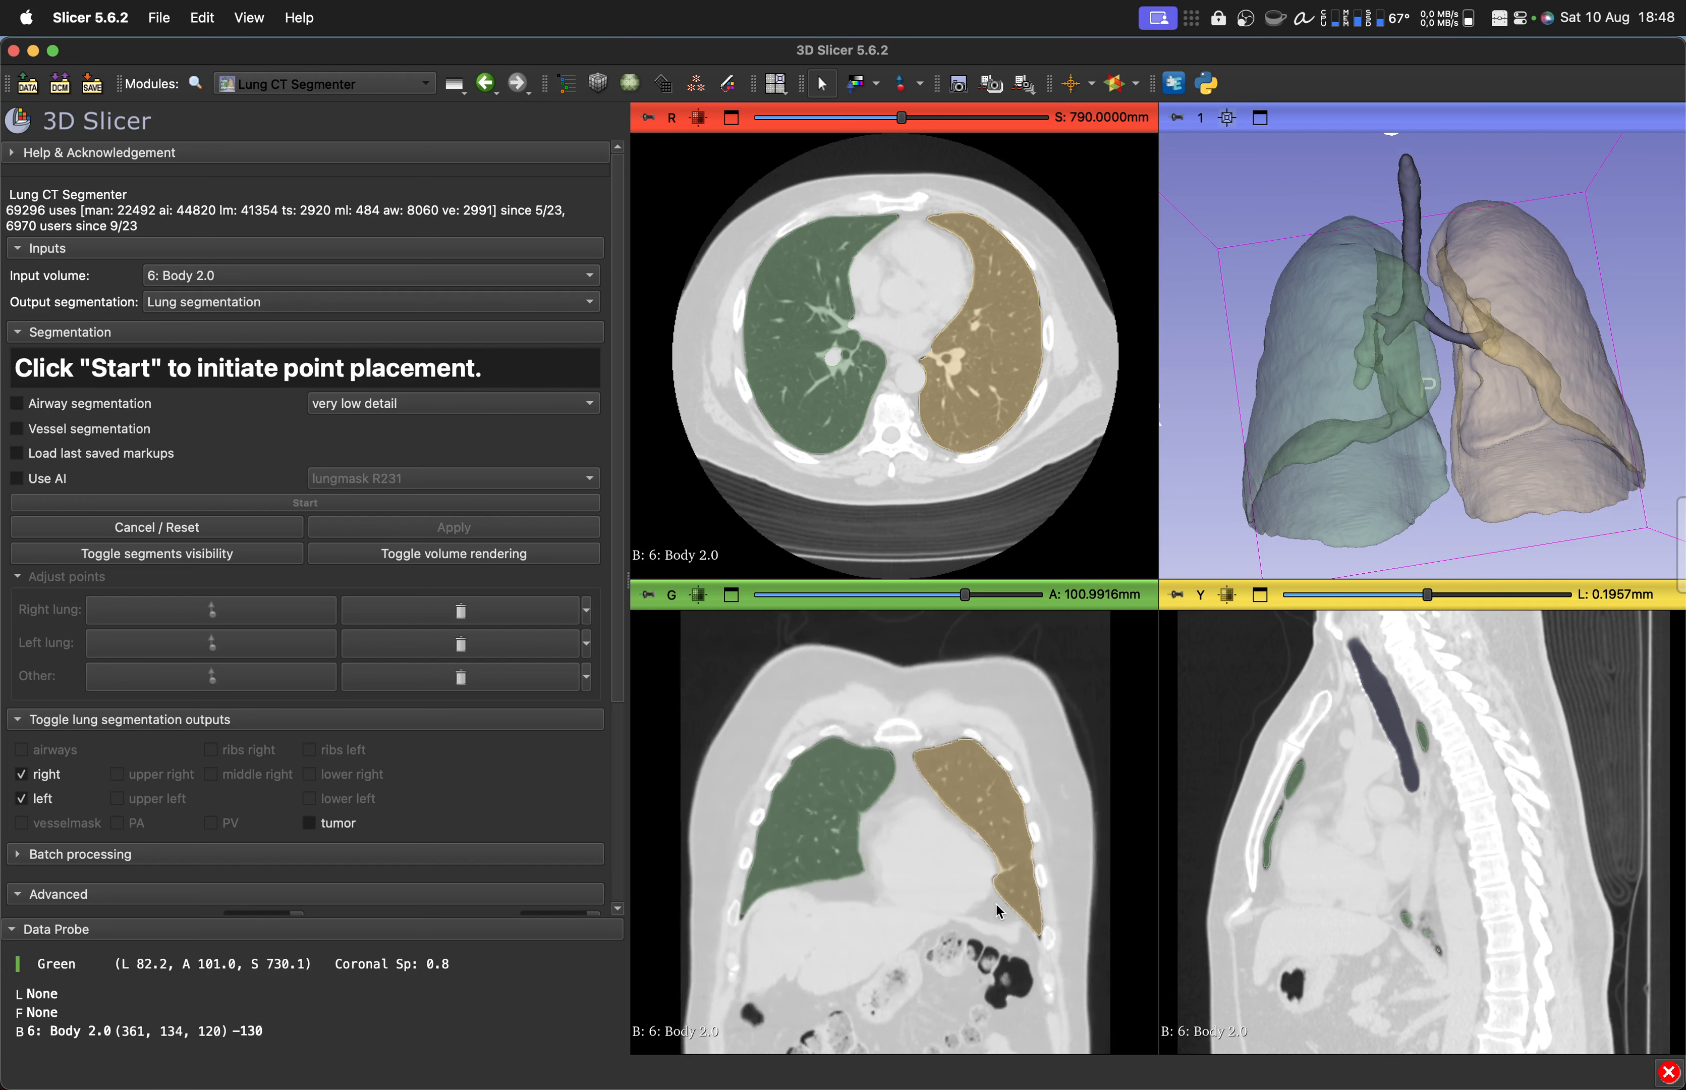
pyautogui.scroll(-20, 996, 903)
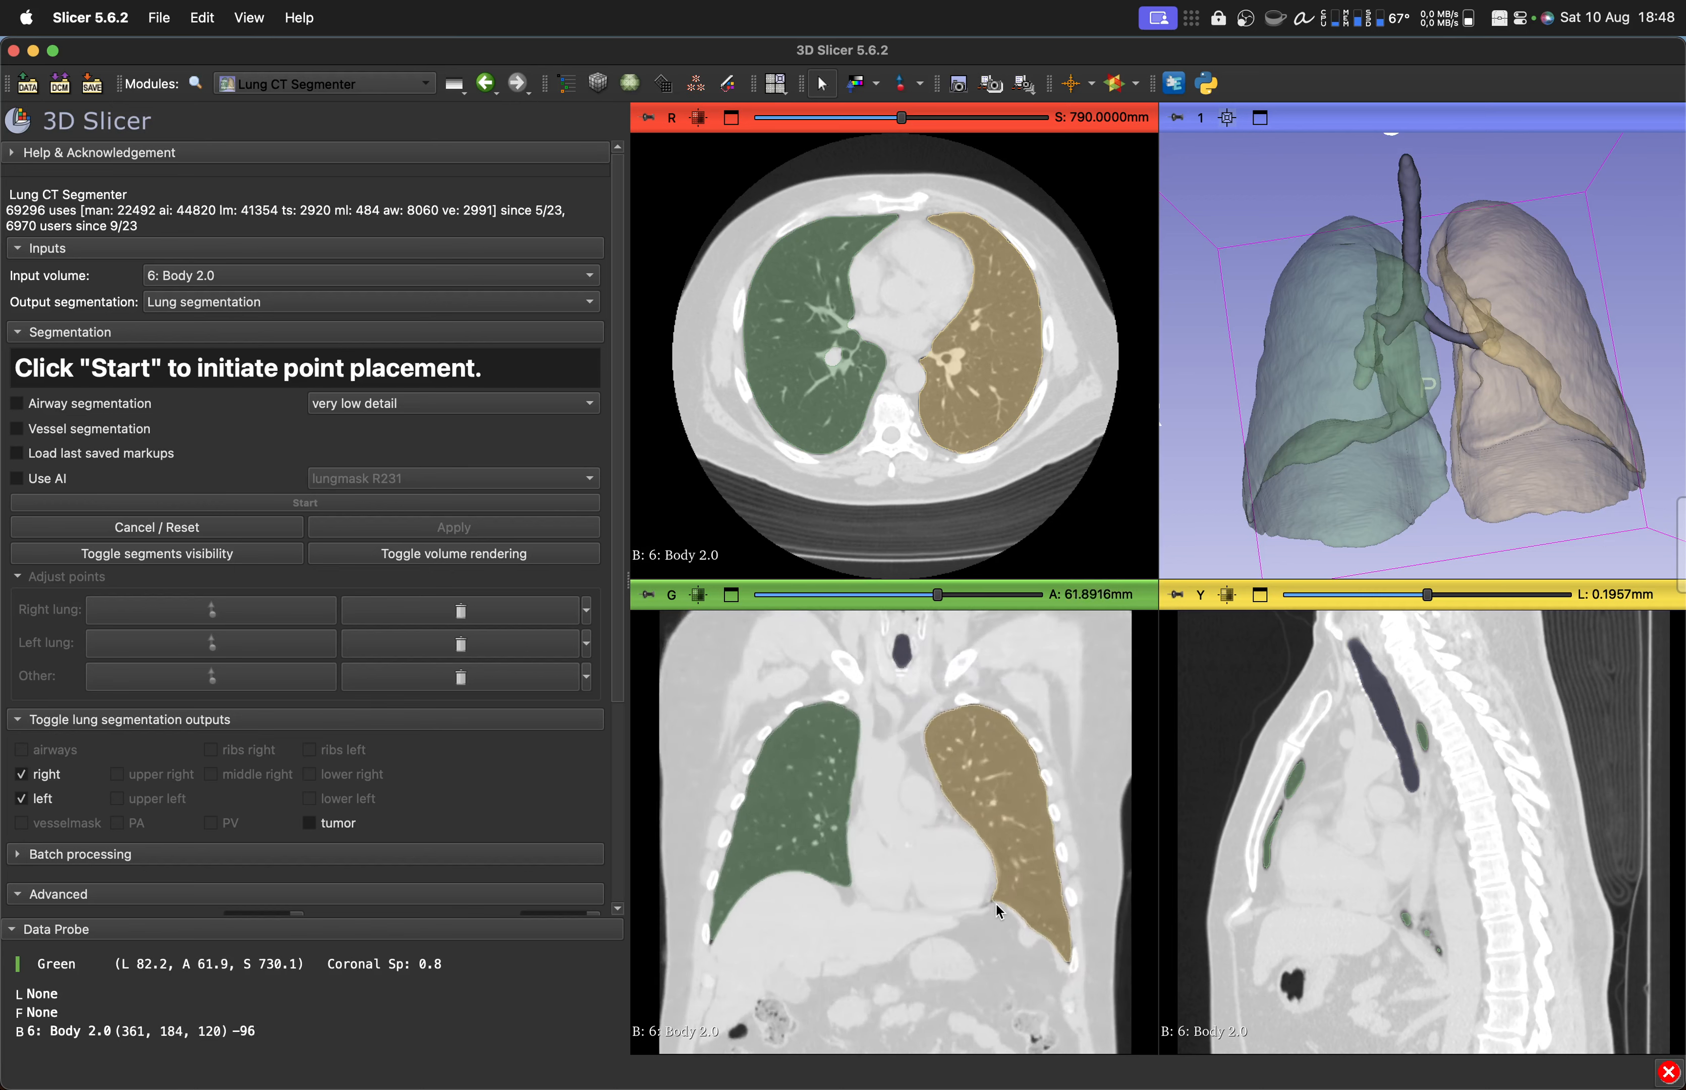
pyautogui.scroll(-20, 995, 904)
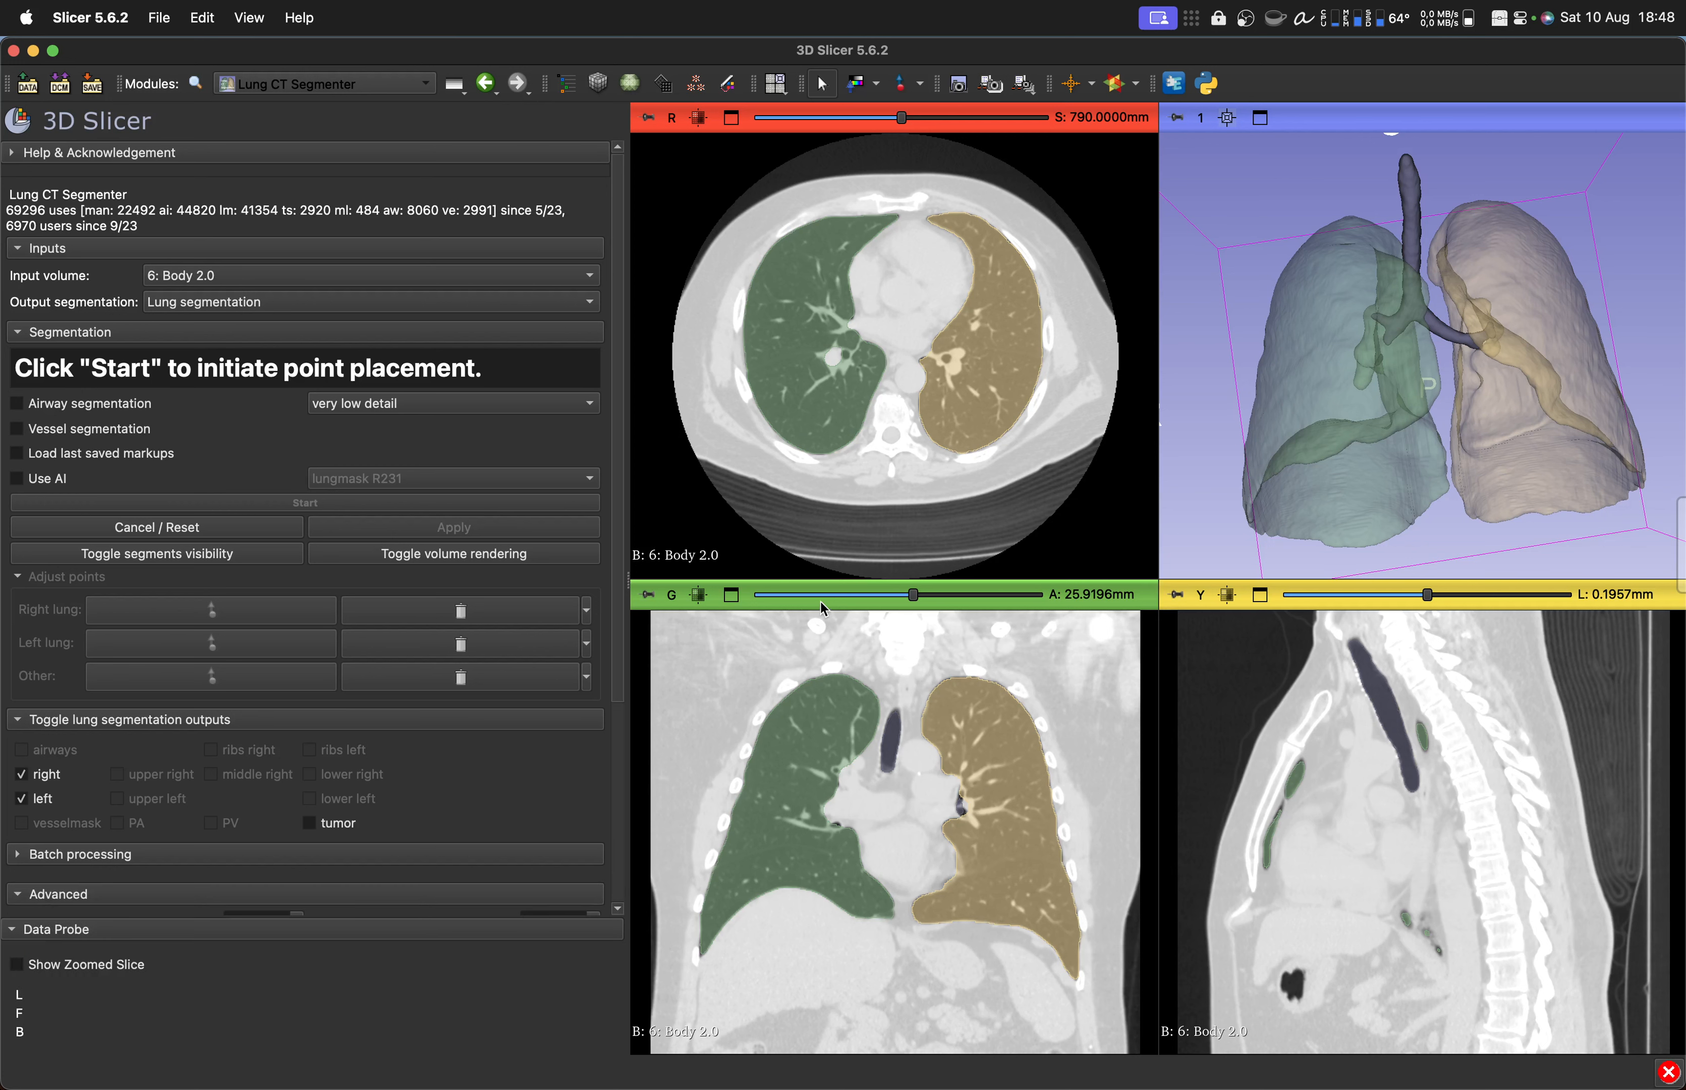
# Step: Switch to the Lung CT Analyzer module and compute the results for the Body 2.0 volume with its lung segmentation
pyautogui.click(413, 87)
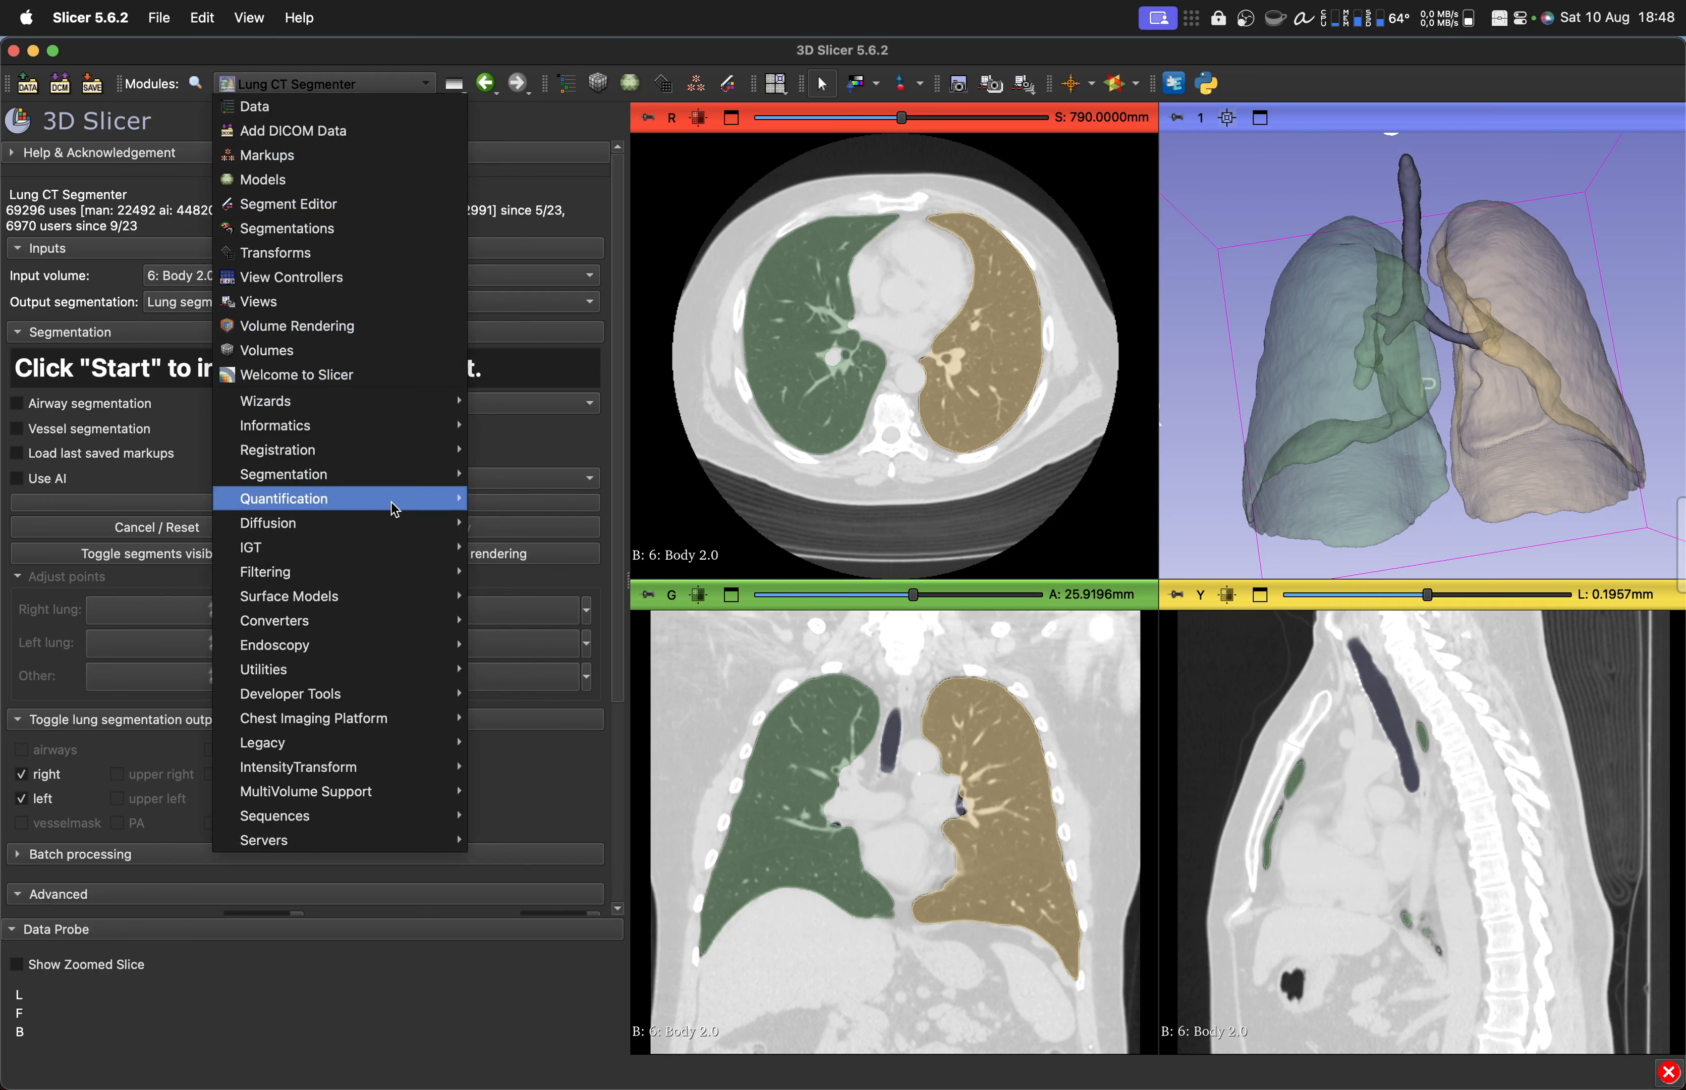
pyautogui.click(415, 89)
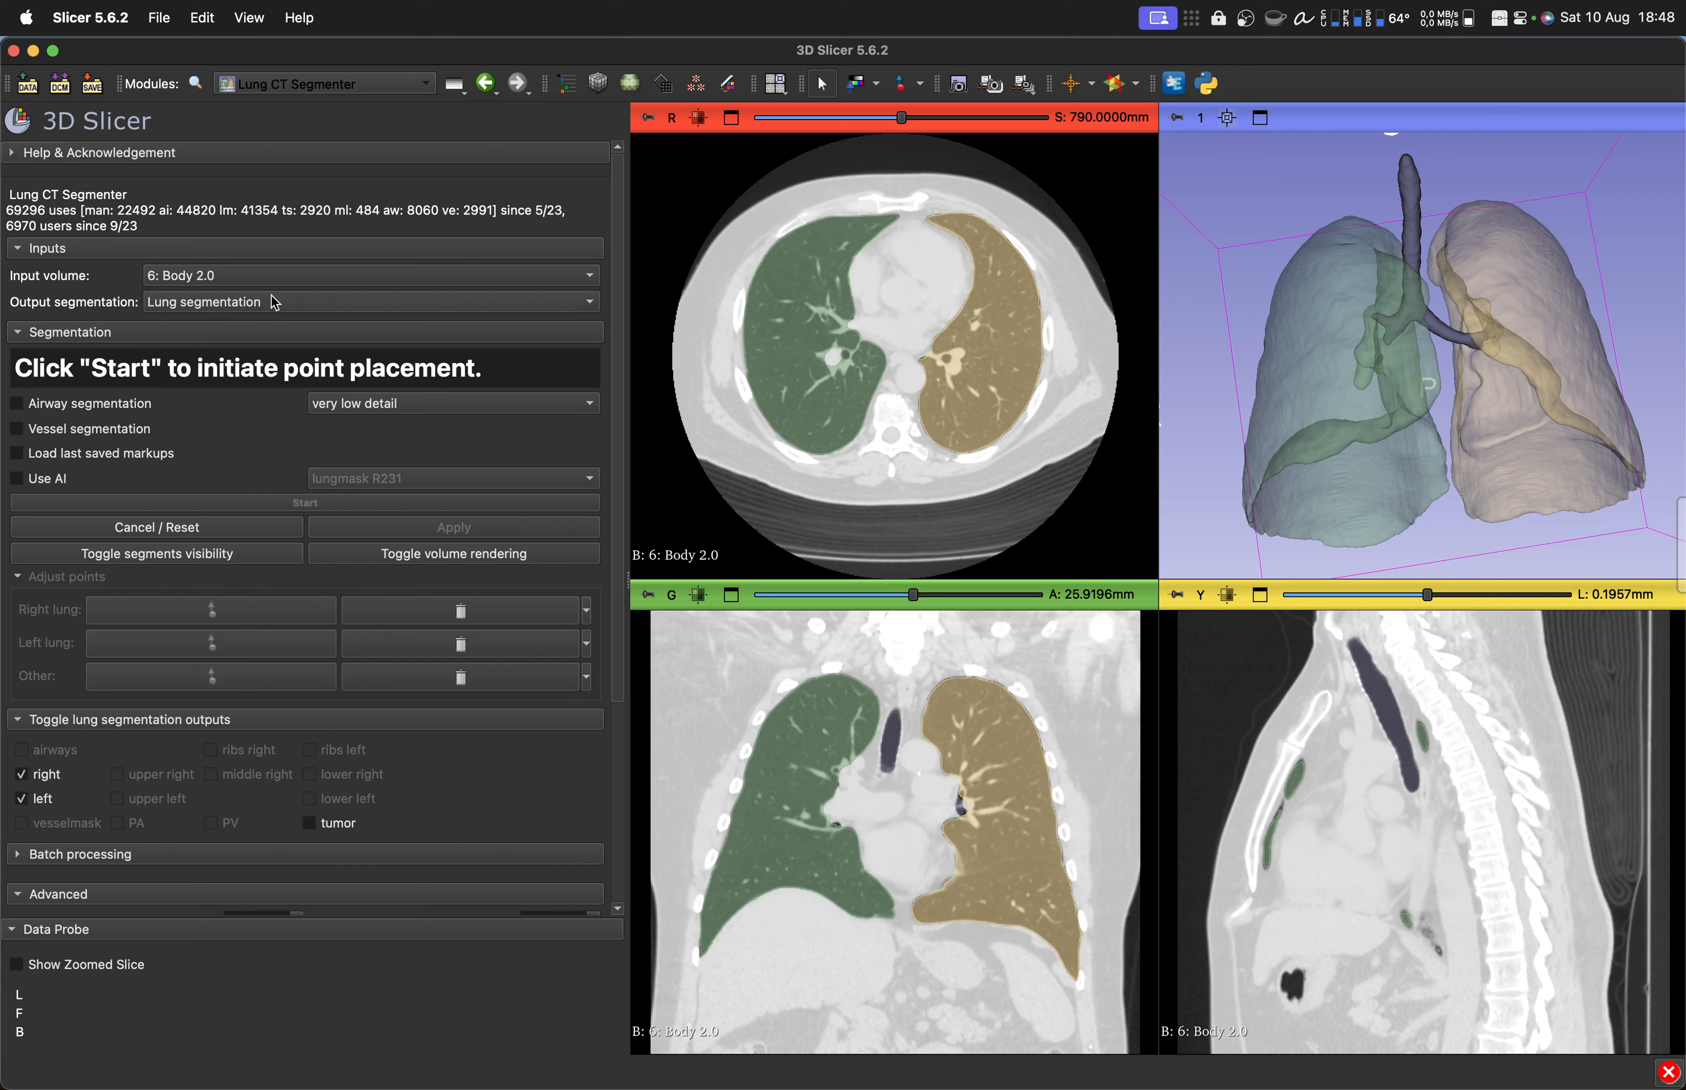
pyautogui.click(359, 86)
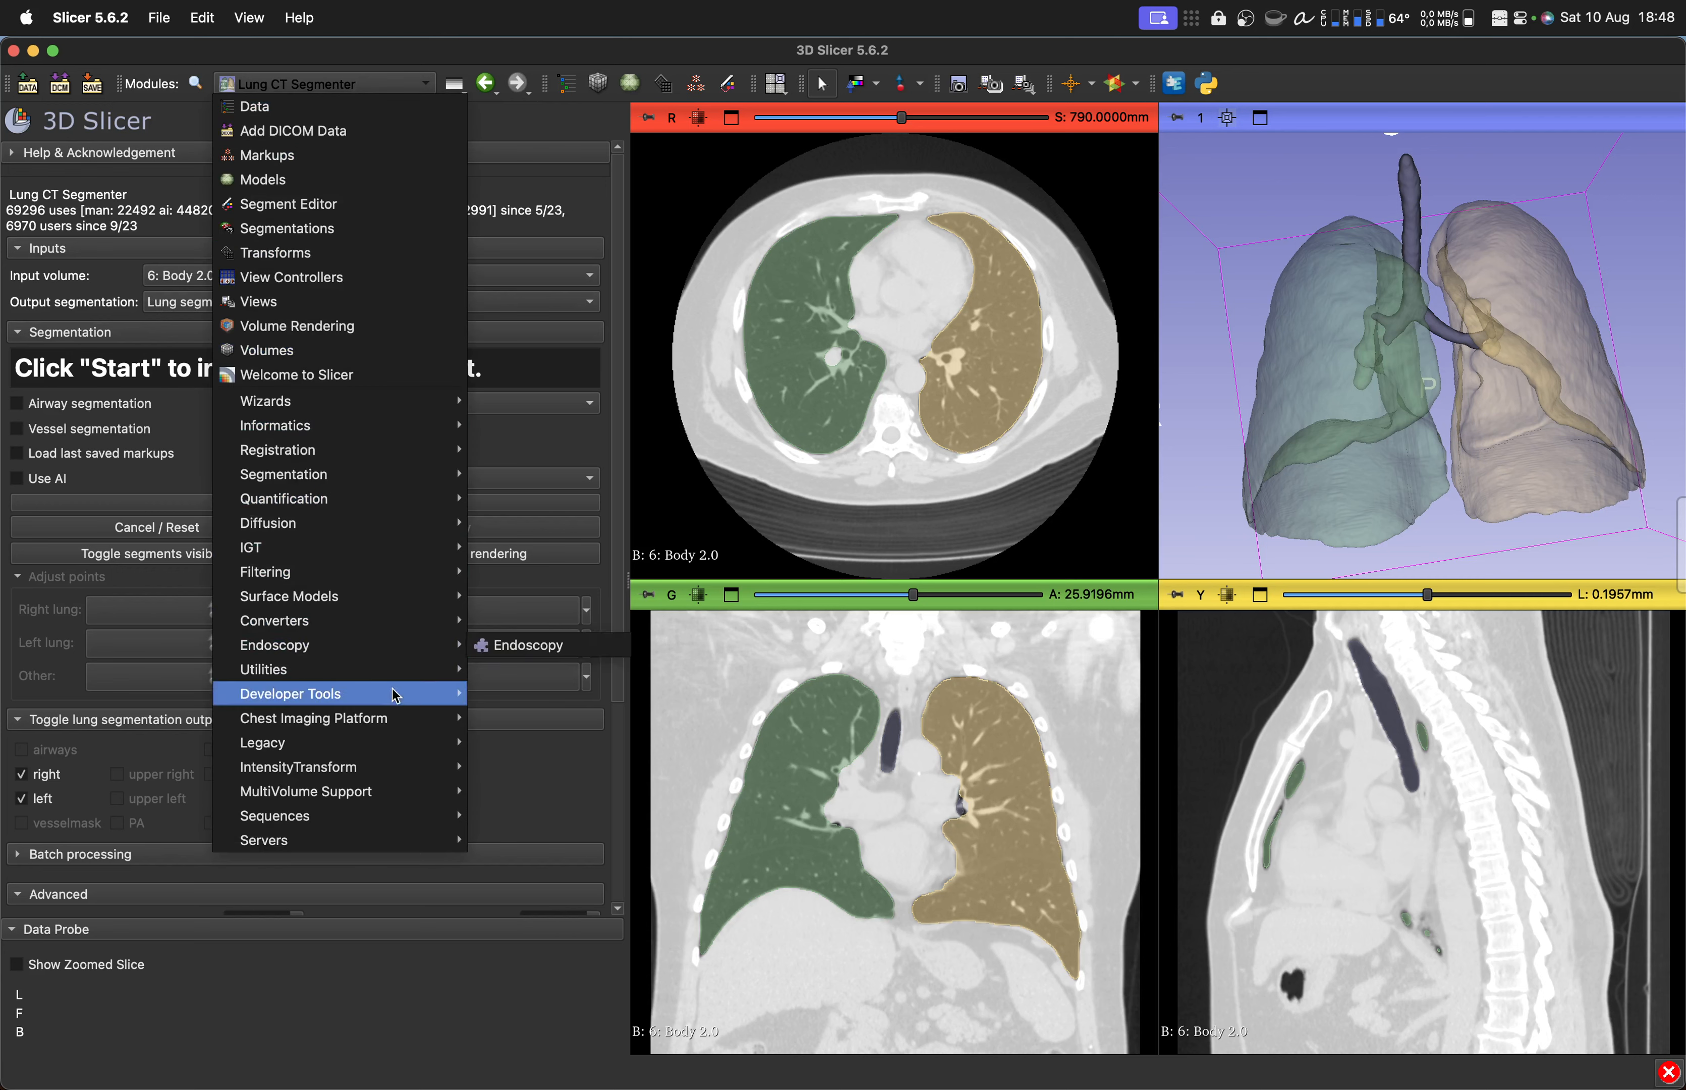
pyautogui.moveTo(425, 717)
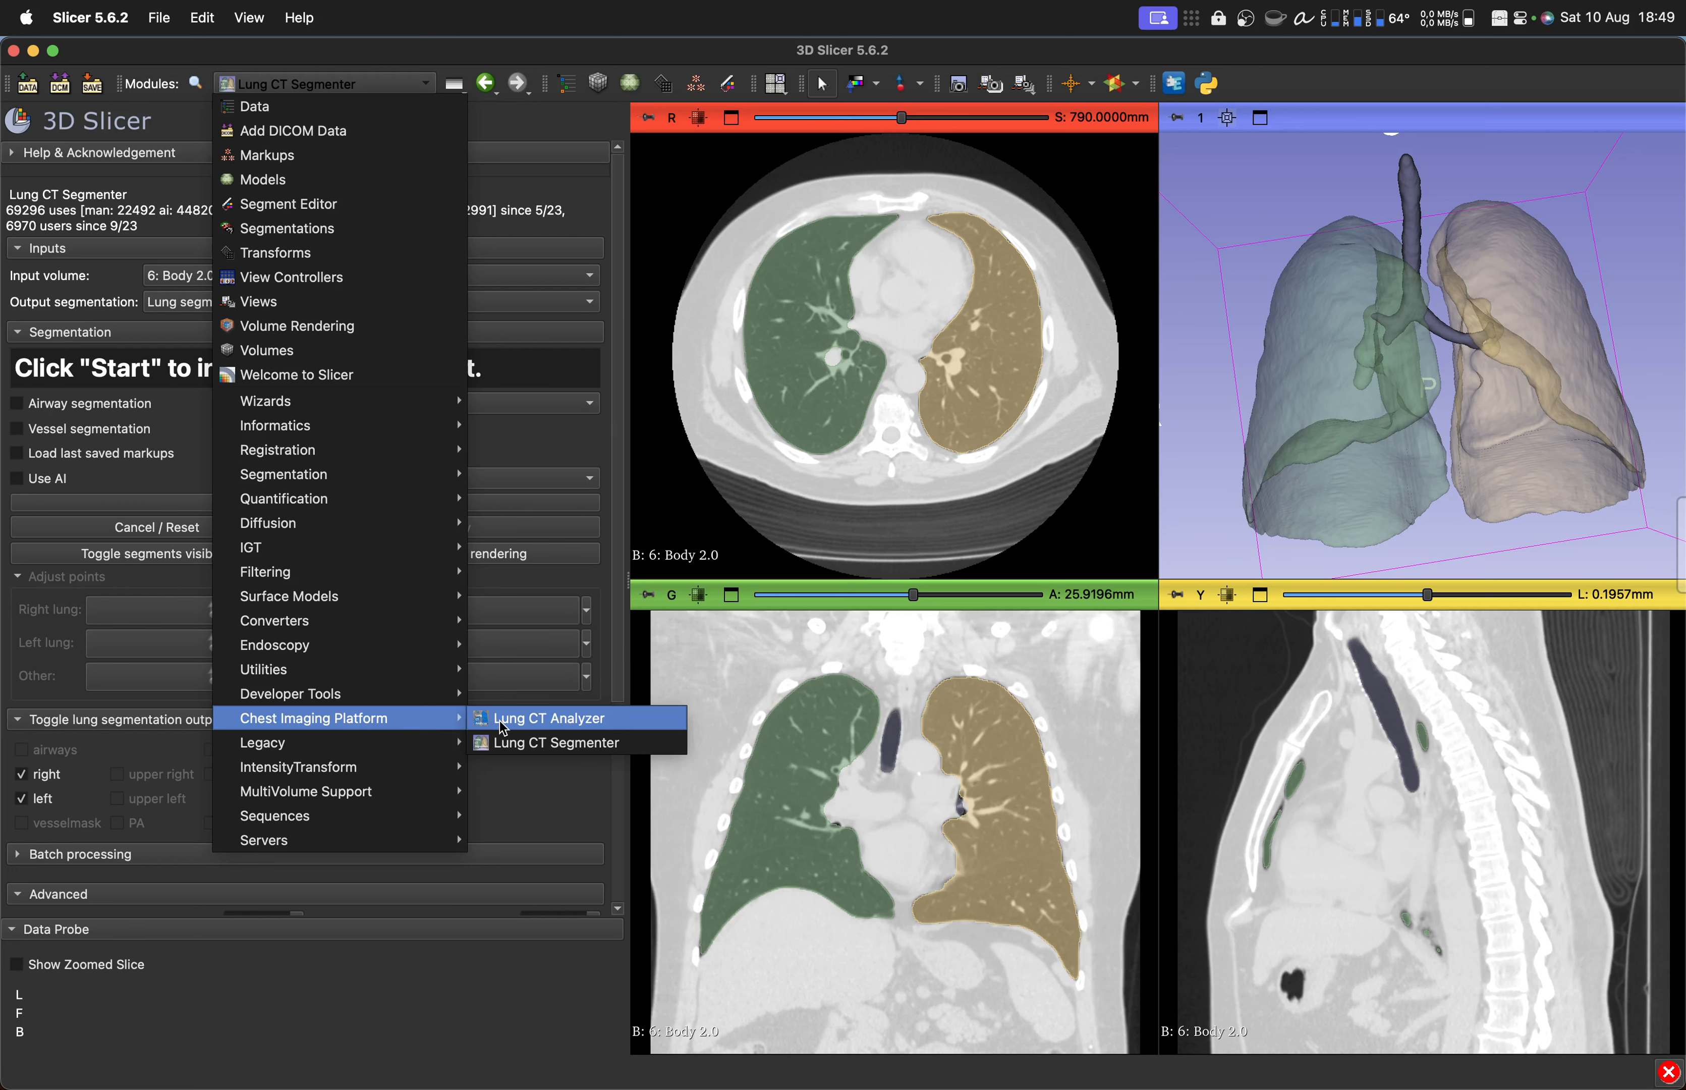
pyautogui.click(501, 718)
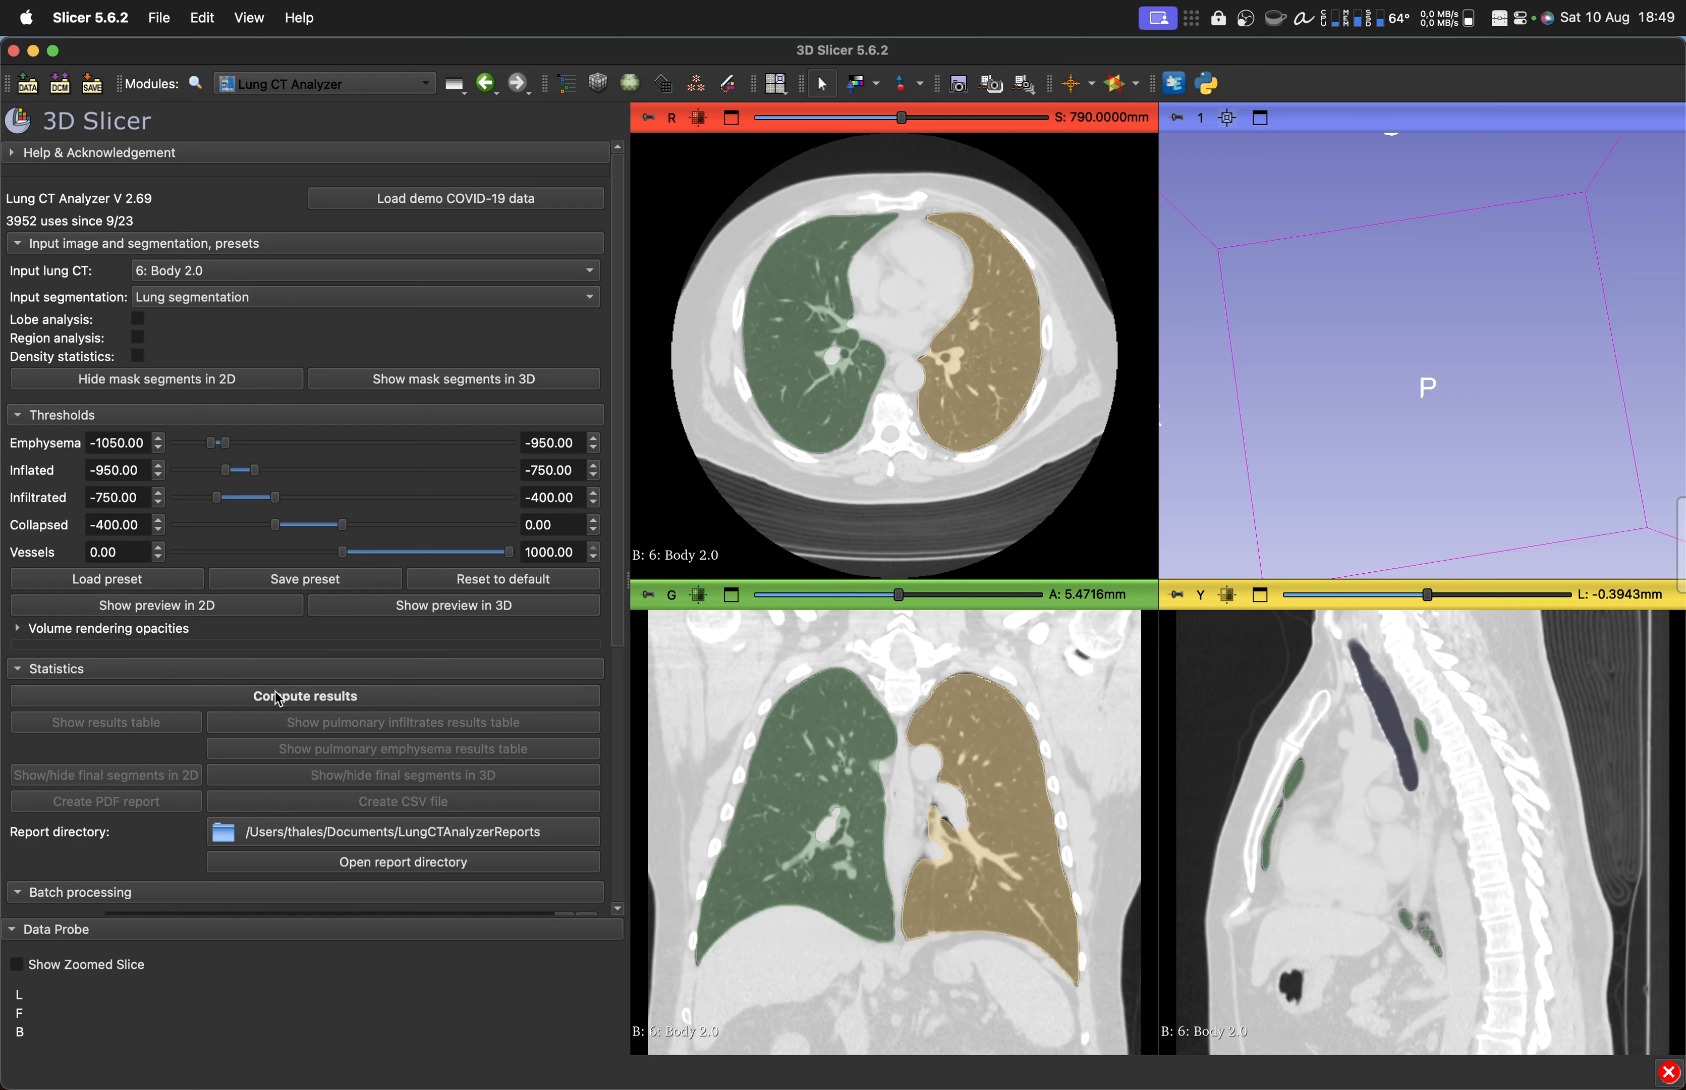
pyautogui.click(378, 701)
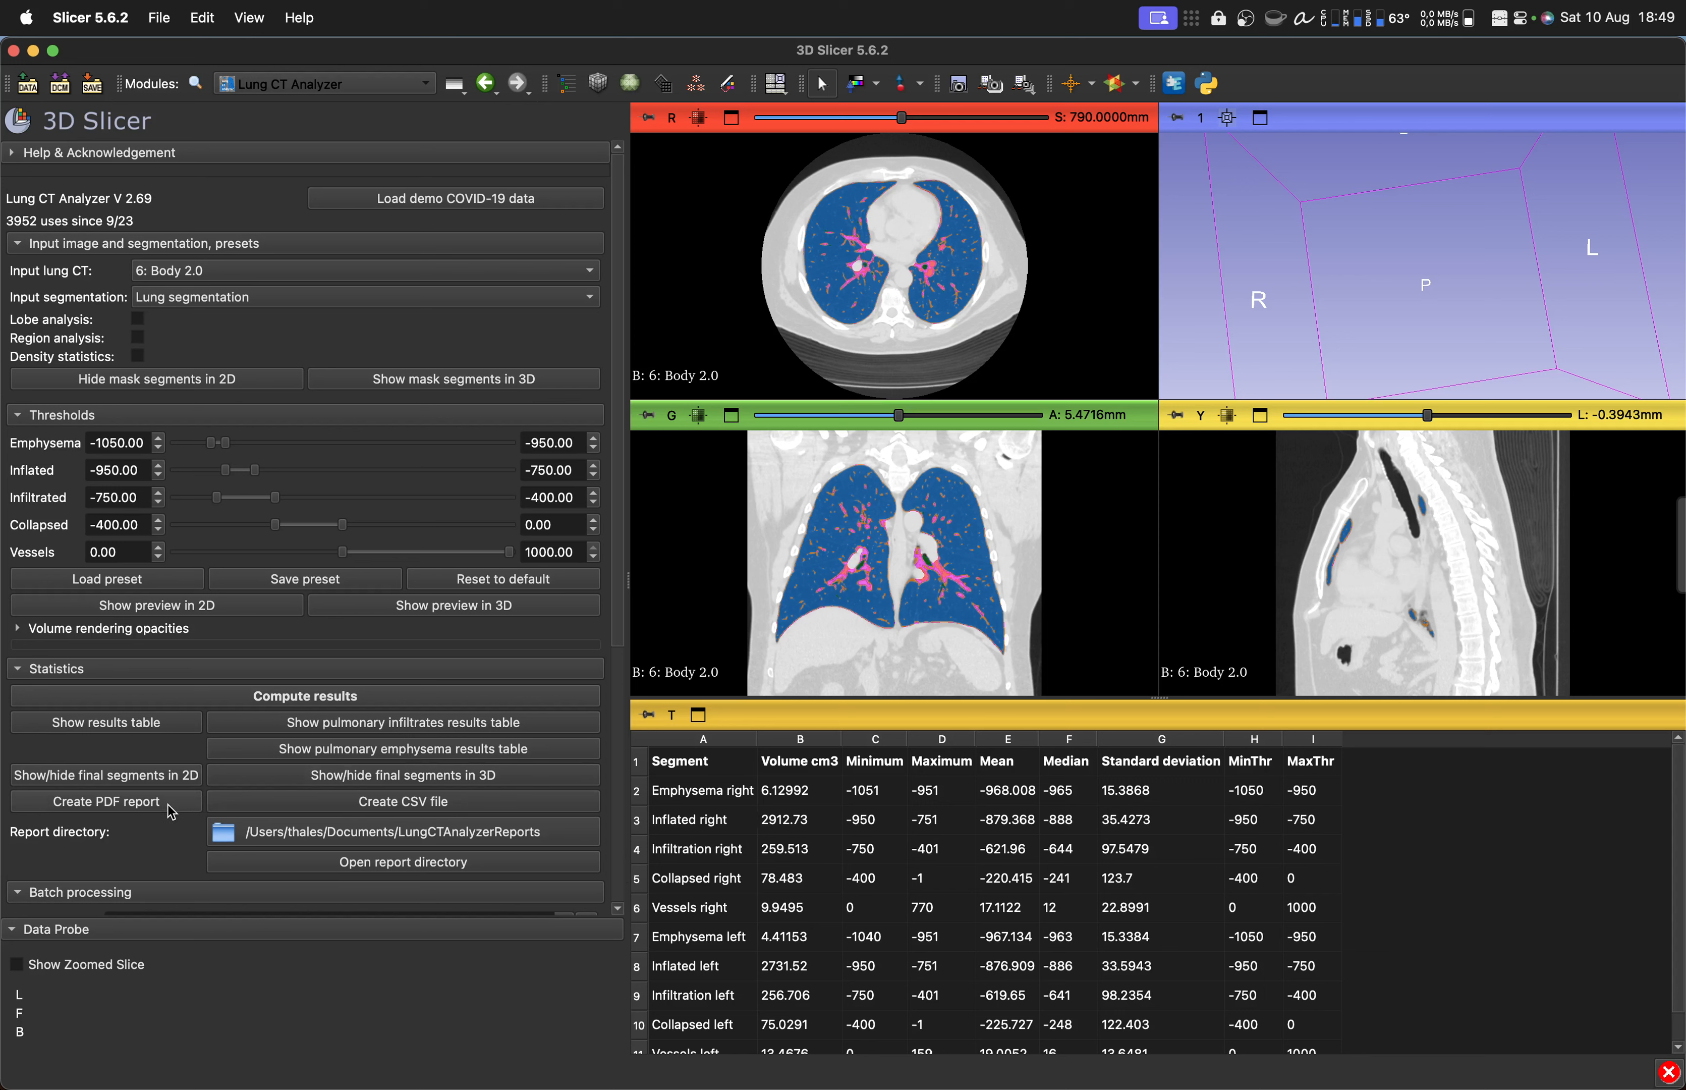
# Step: Create the PDF report of the lung analysis and review its axial and coronal lightbox pages and volume tables
pyautogui.click(106, 801)
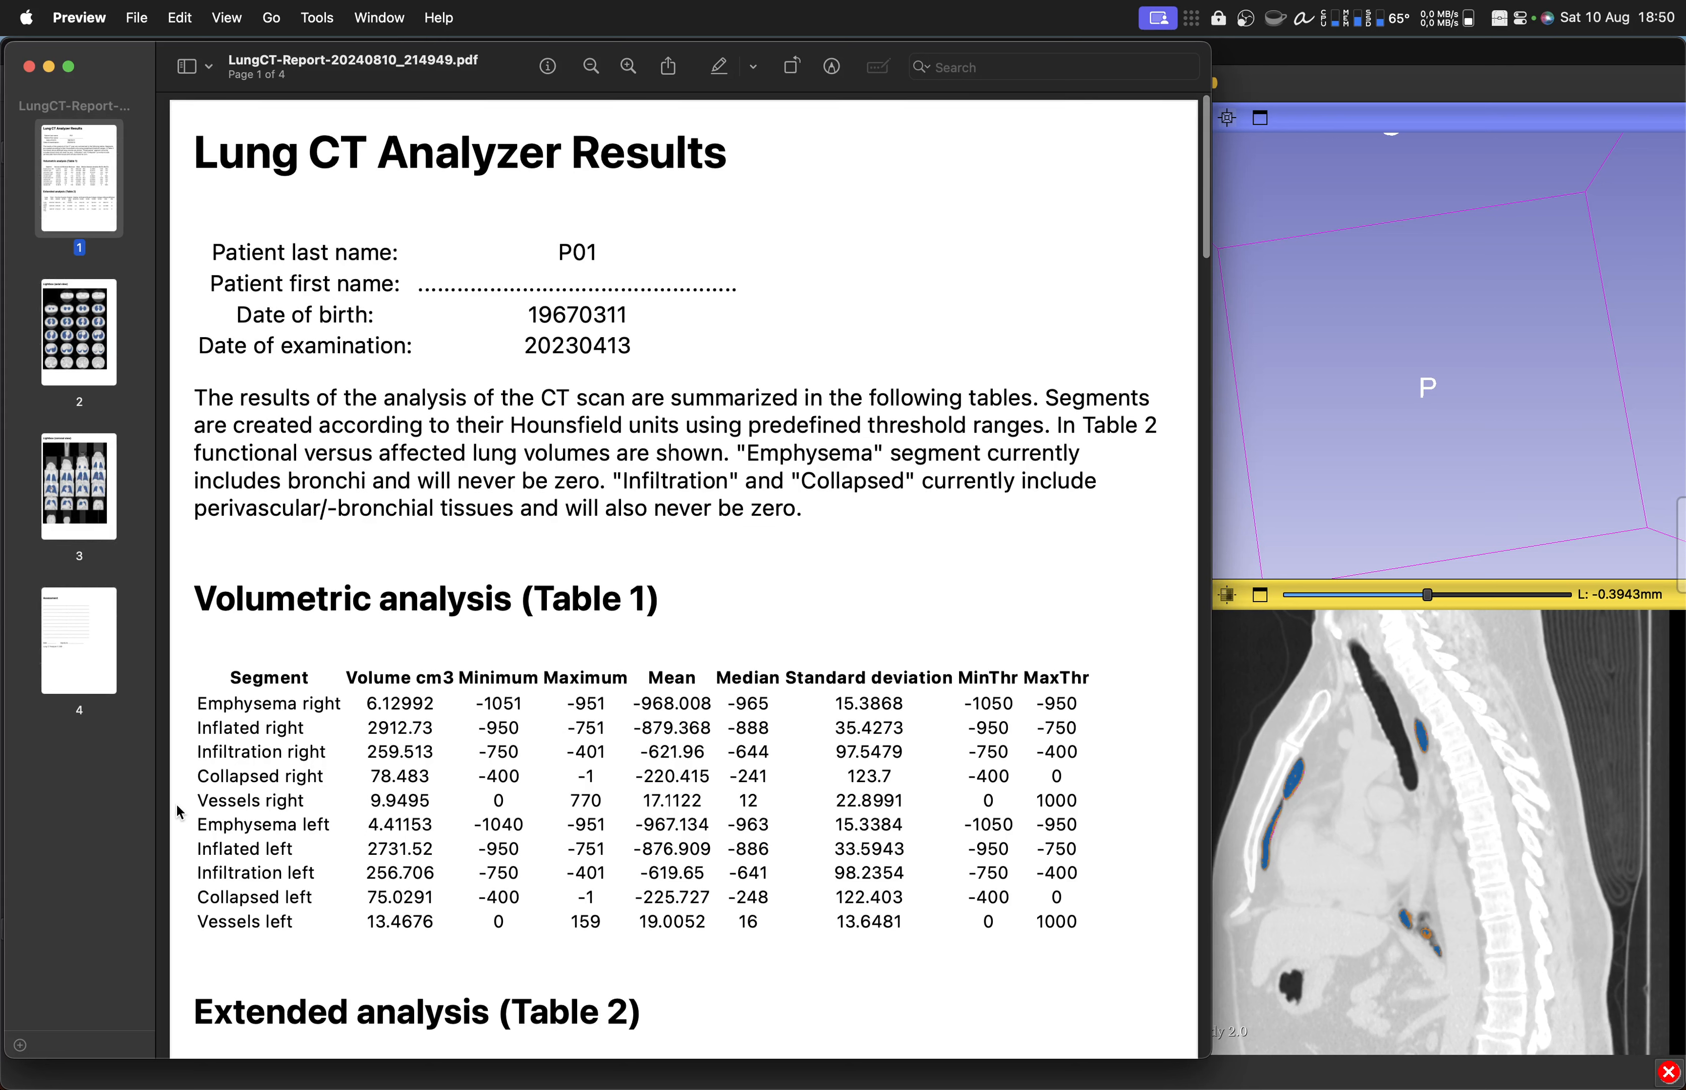
pyautogui.click(97, 359)
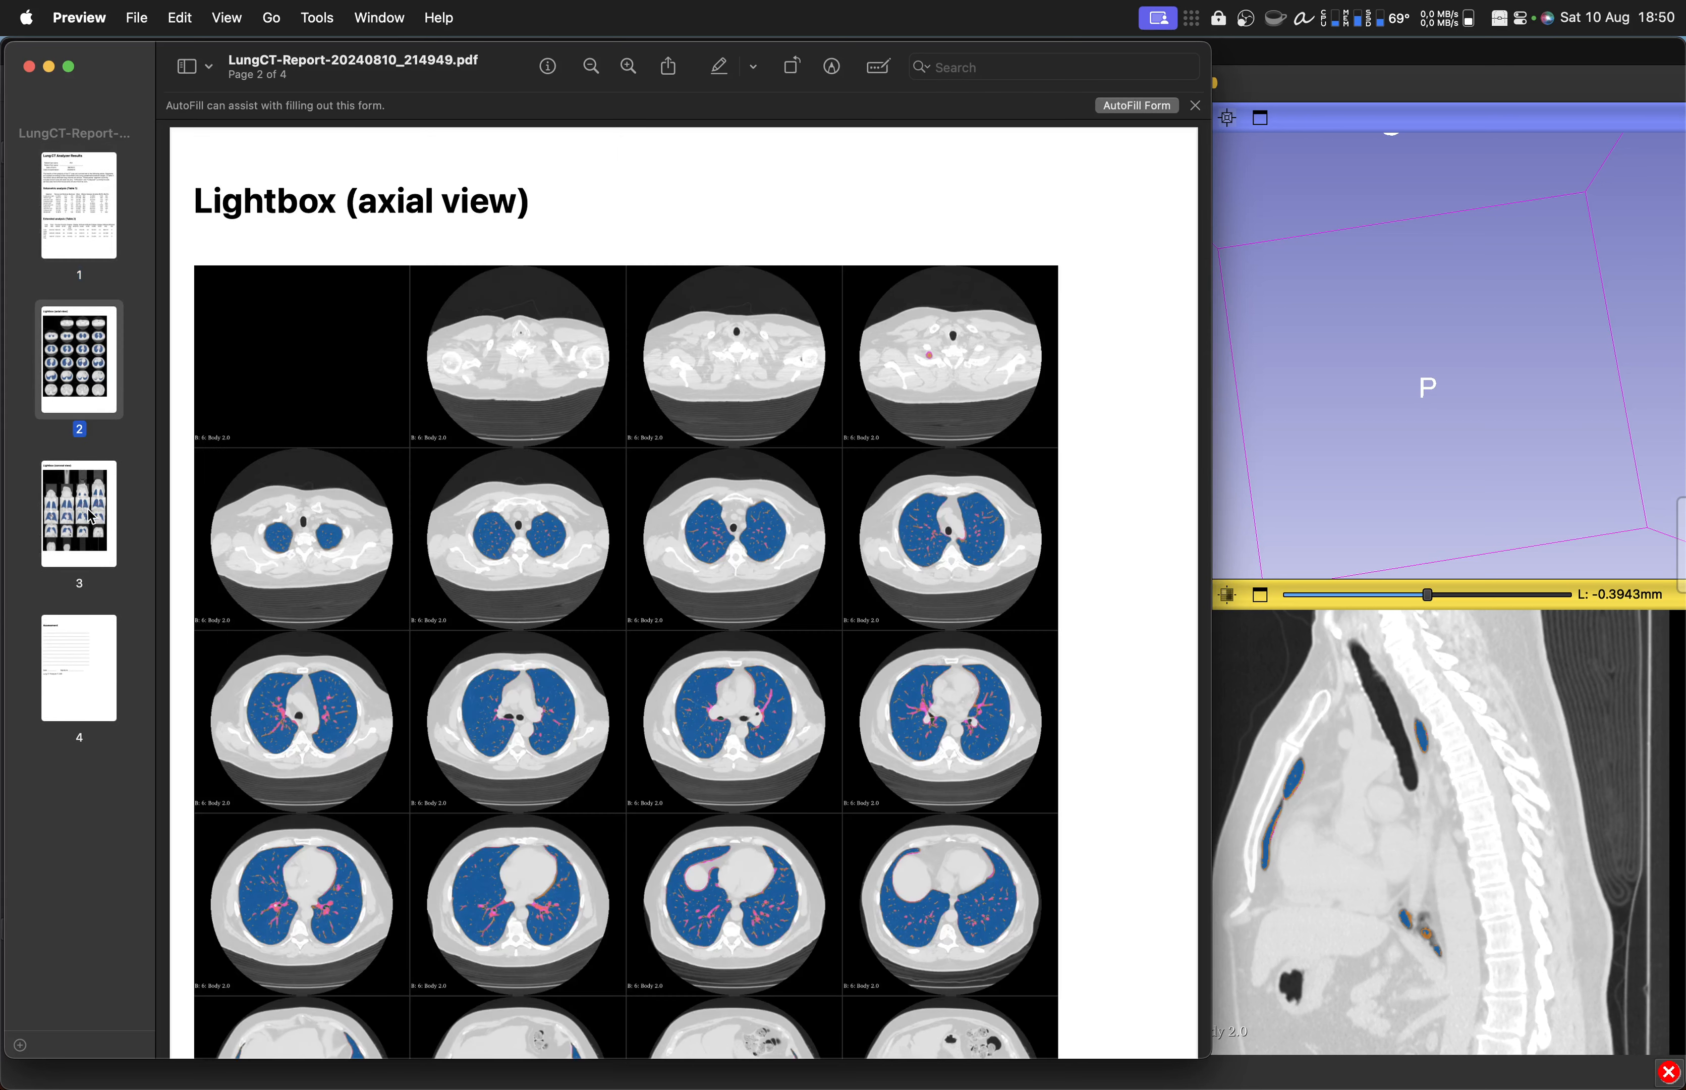
pyautogui.click(87, 515)
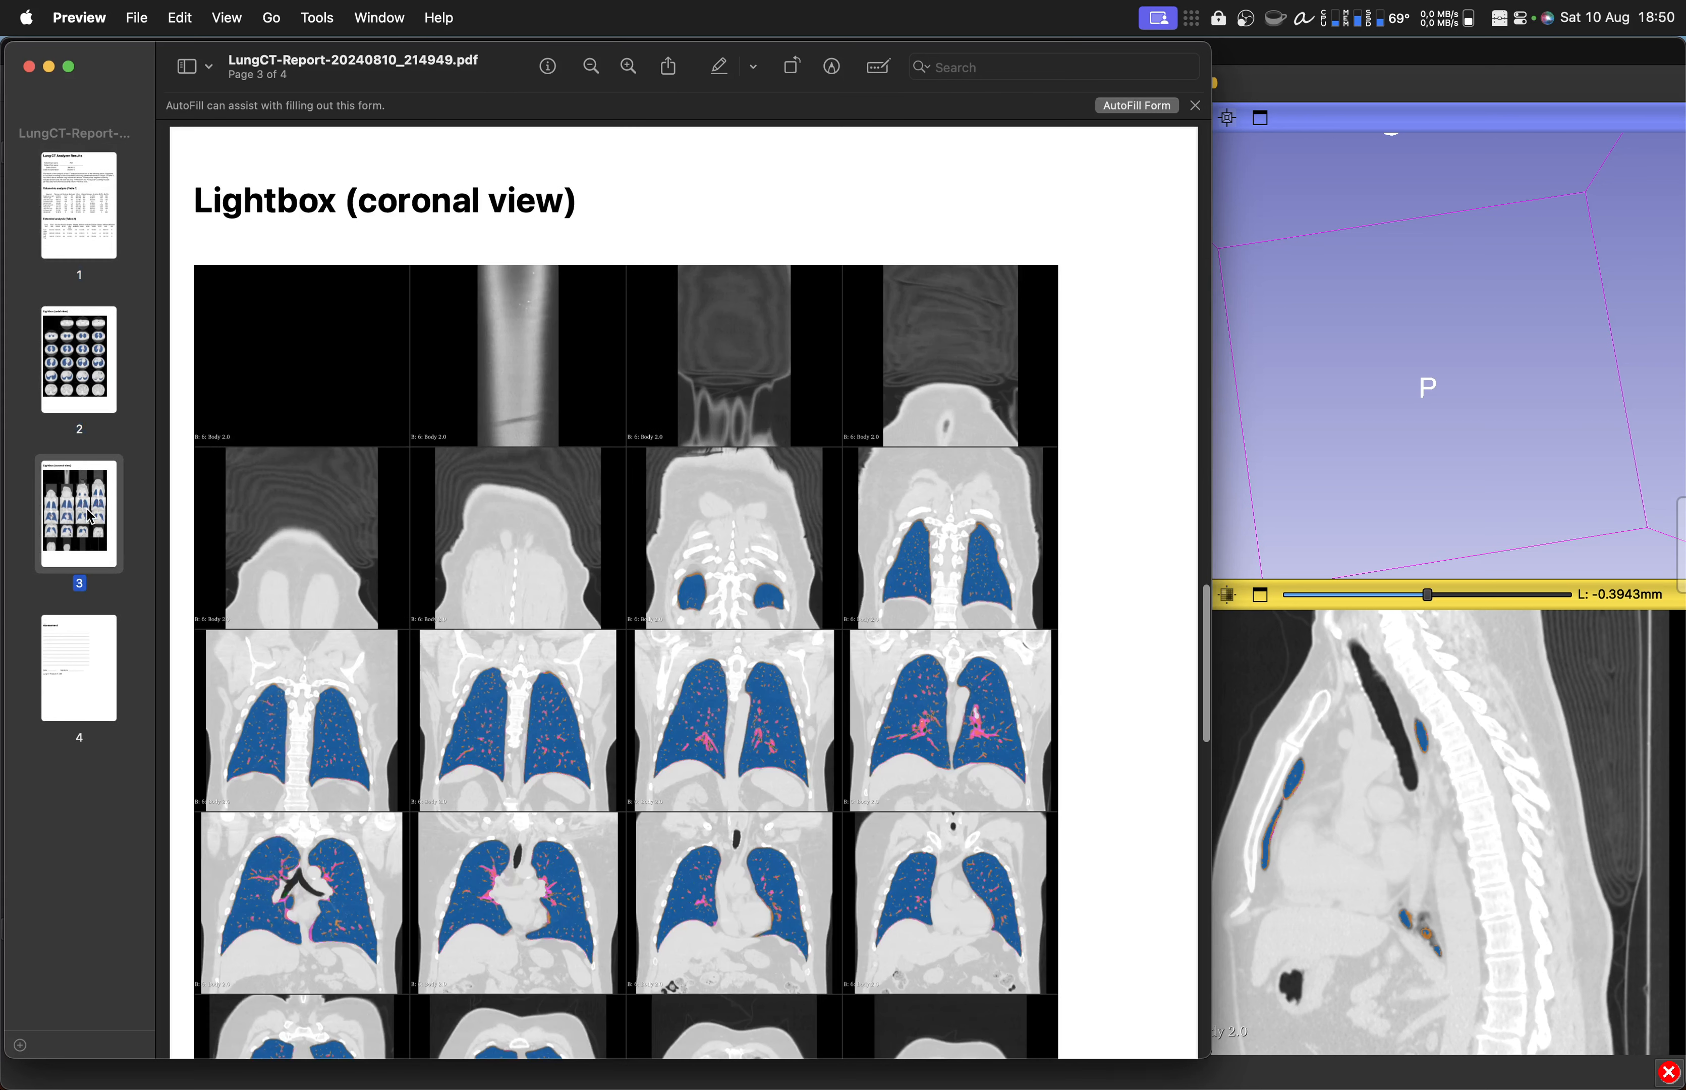
pyautogui.keyDown('super'); pyautogui.click(90, 228); pyautogui.keyUp('super')
pyautogui.click(91, 228)
pyautogui.scroll(-6, 480, 571)
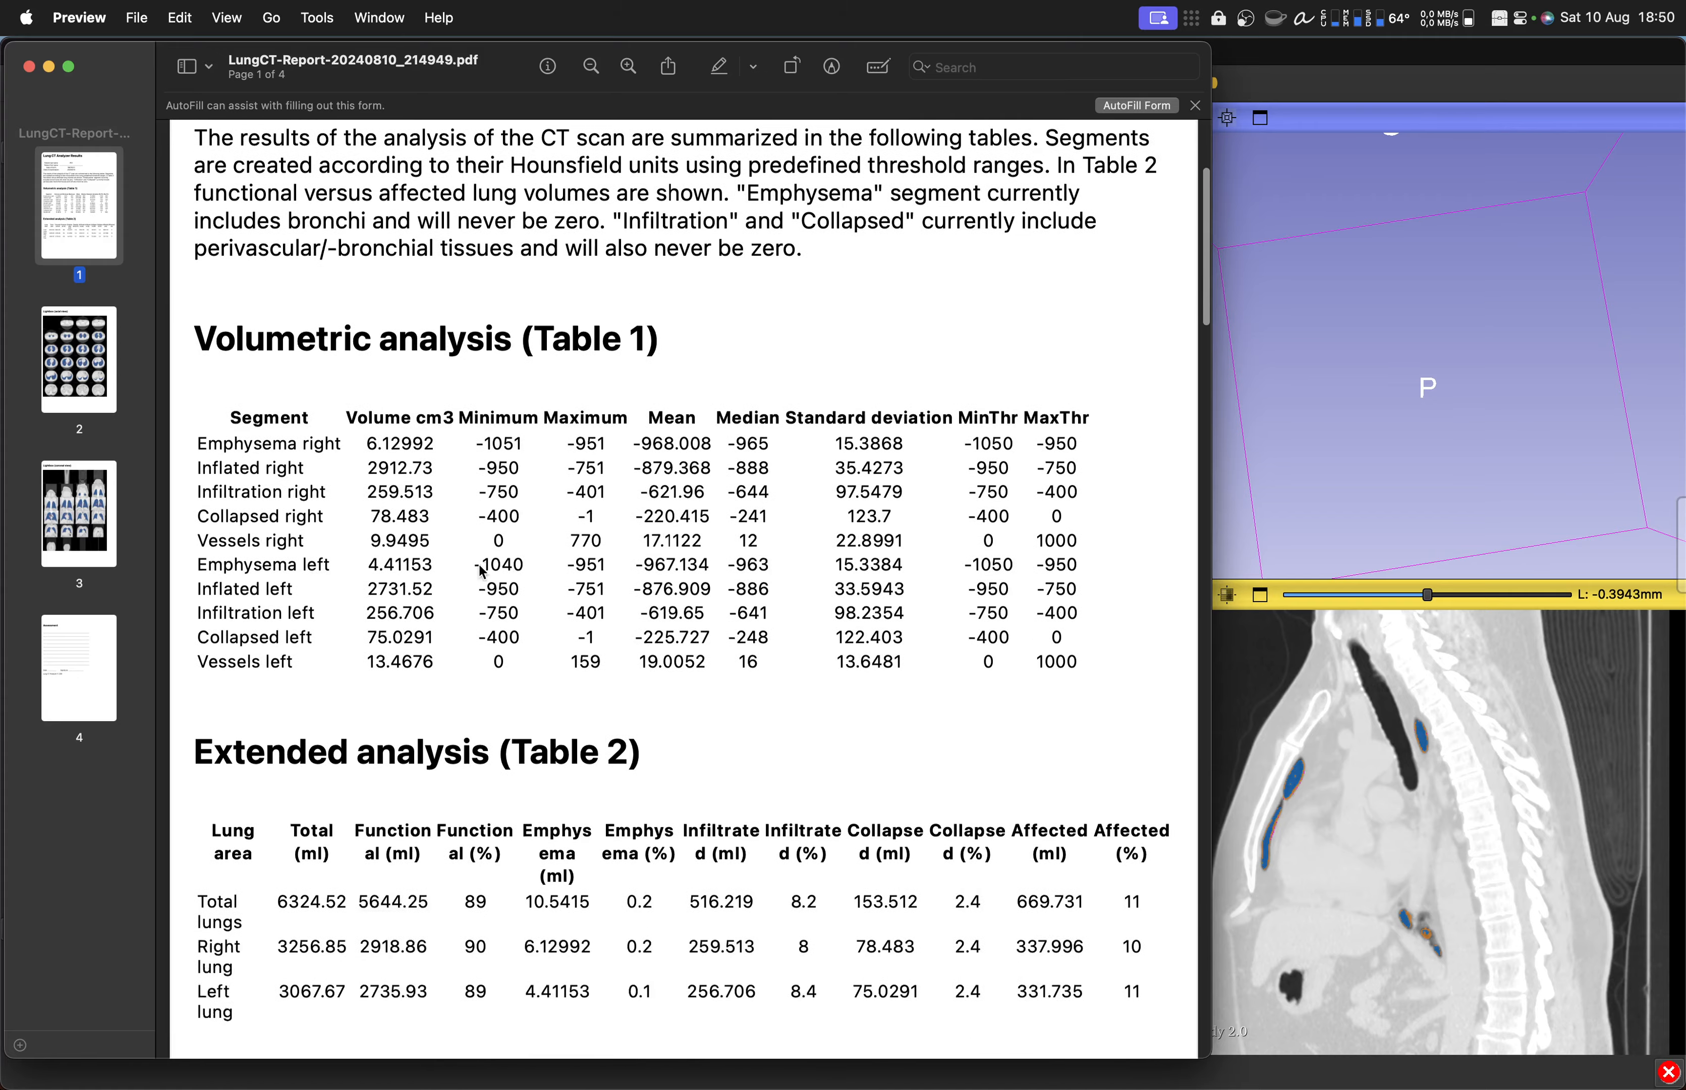
pyautogui.scroll(6, 480, 571)
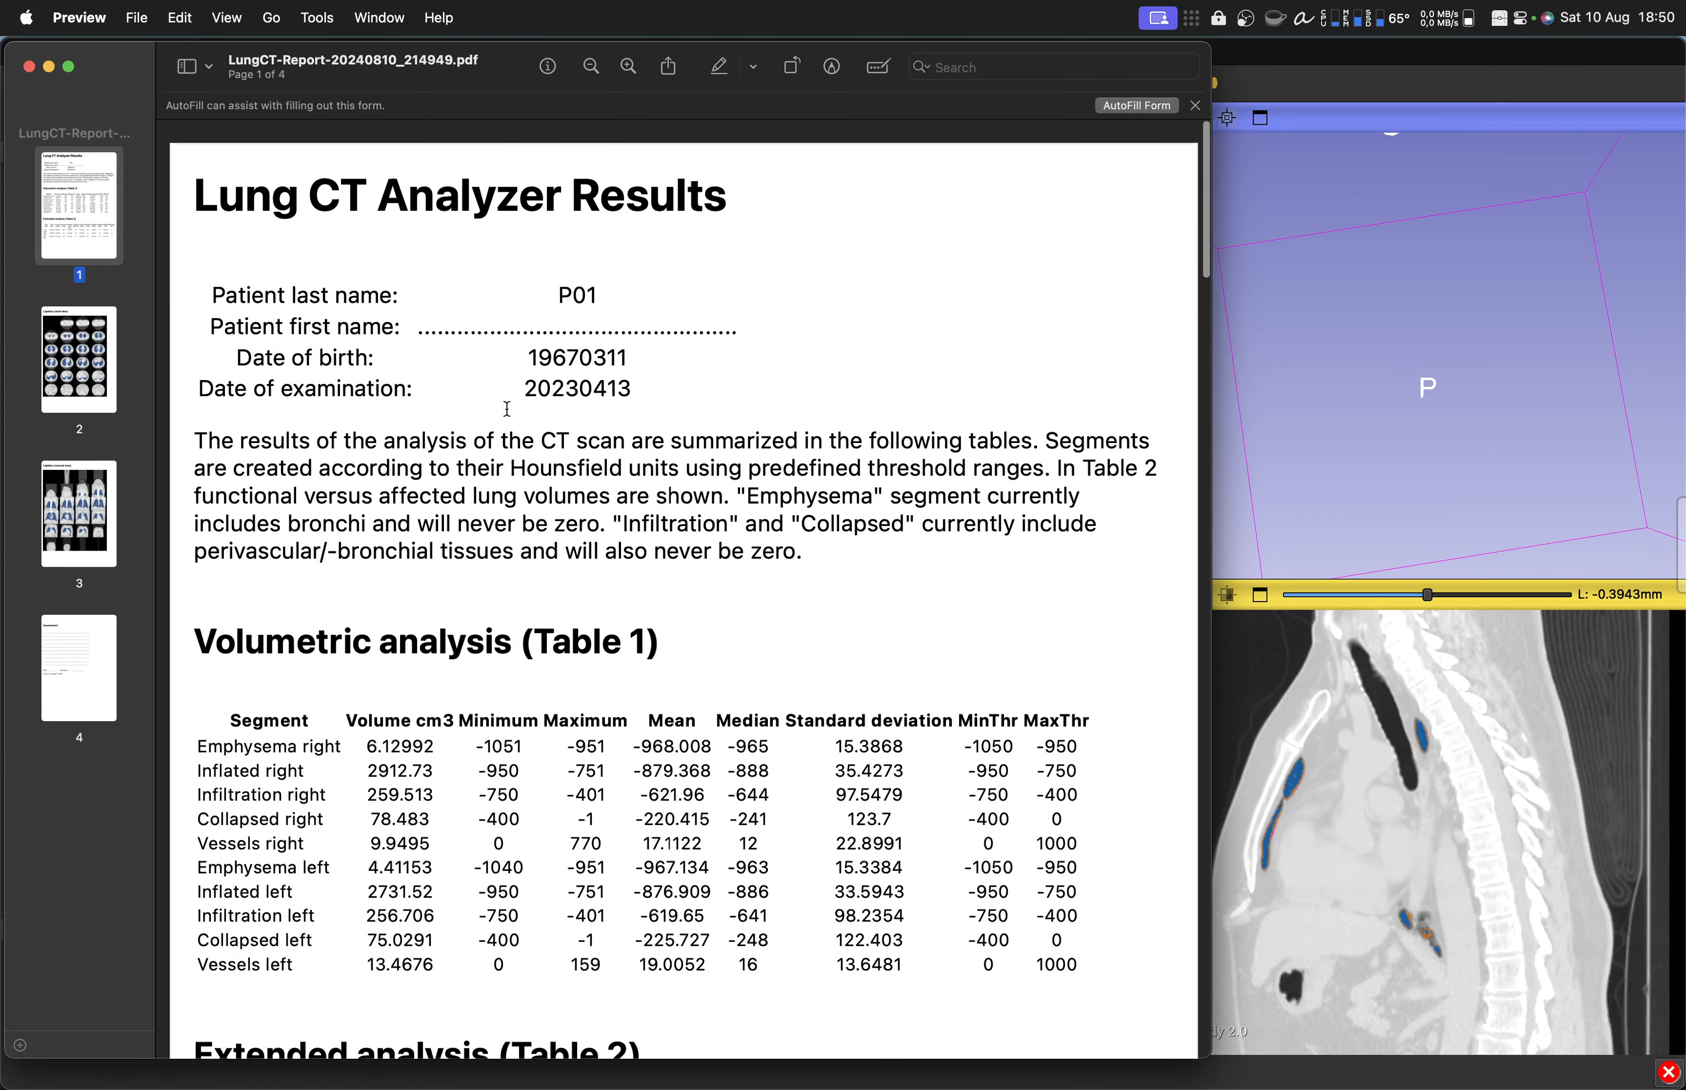
pyautogui.press('super+q')
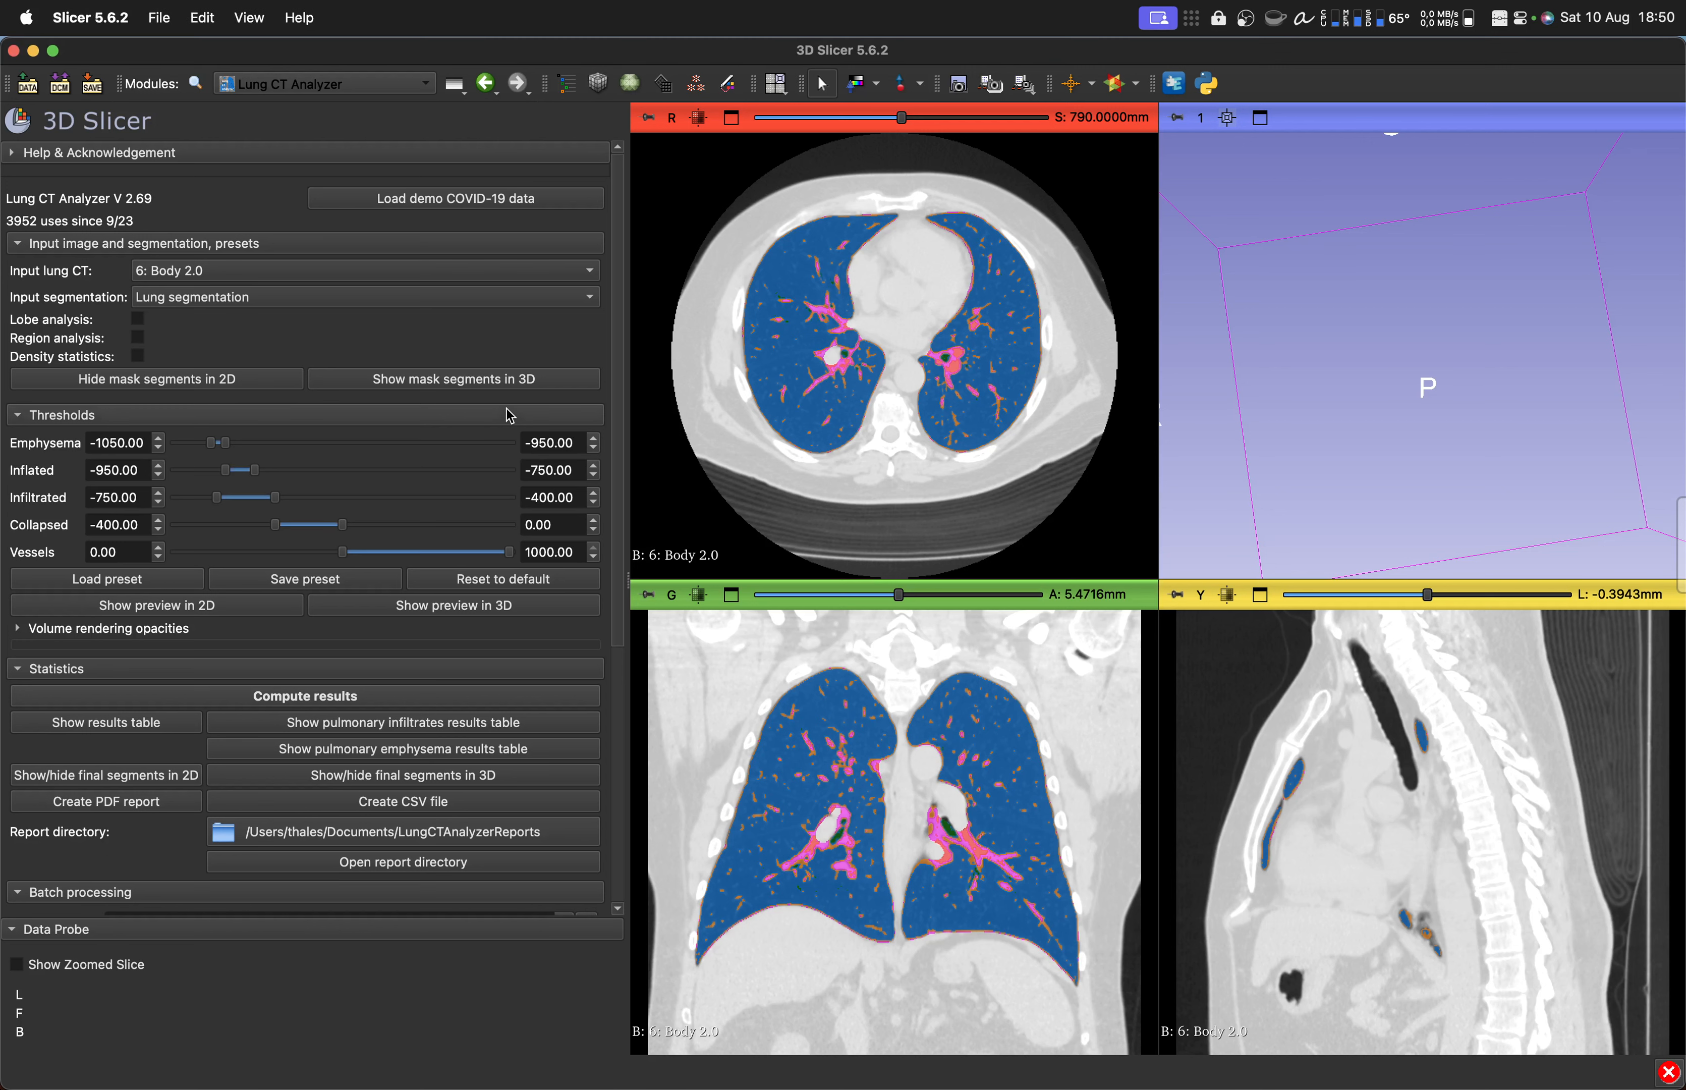
# Step: Switch to Finder and open the LungCTAnalyzerReports folder inside Documents in a new window
pyautogui.press('super+Tab')
pyautogui.press('Tab')
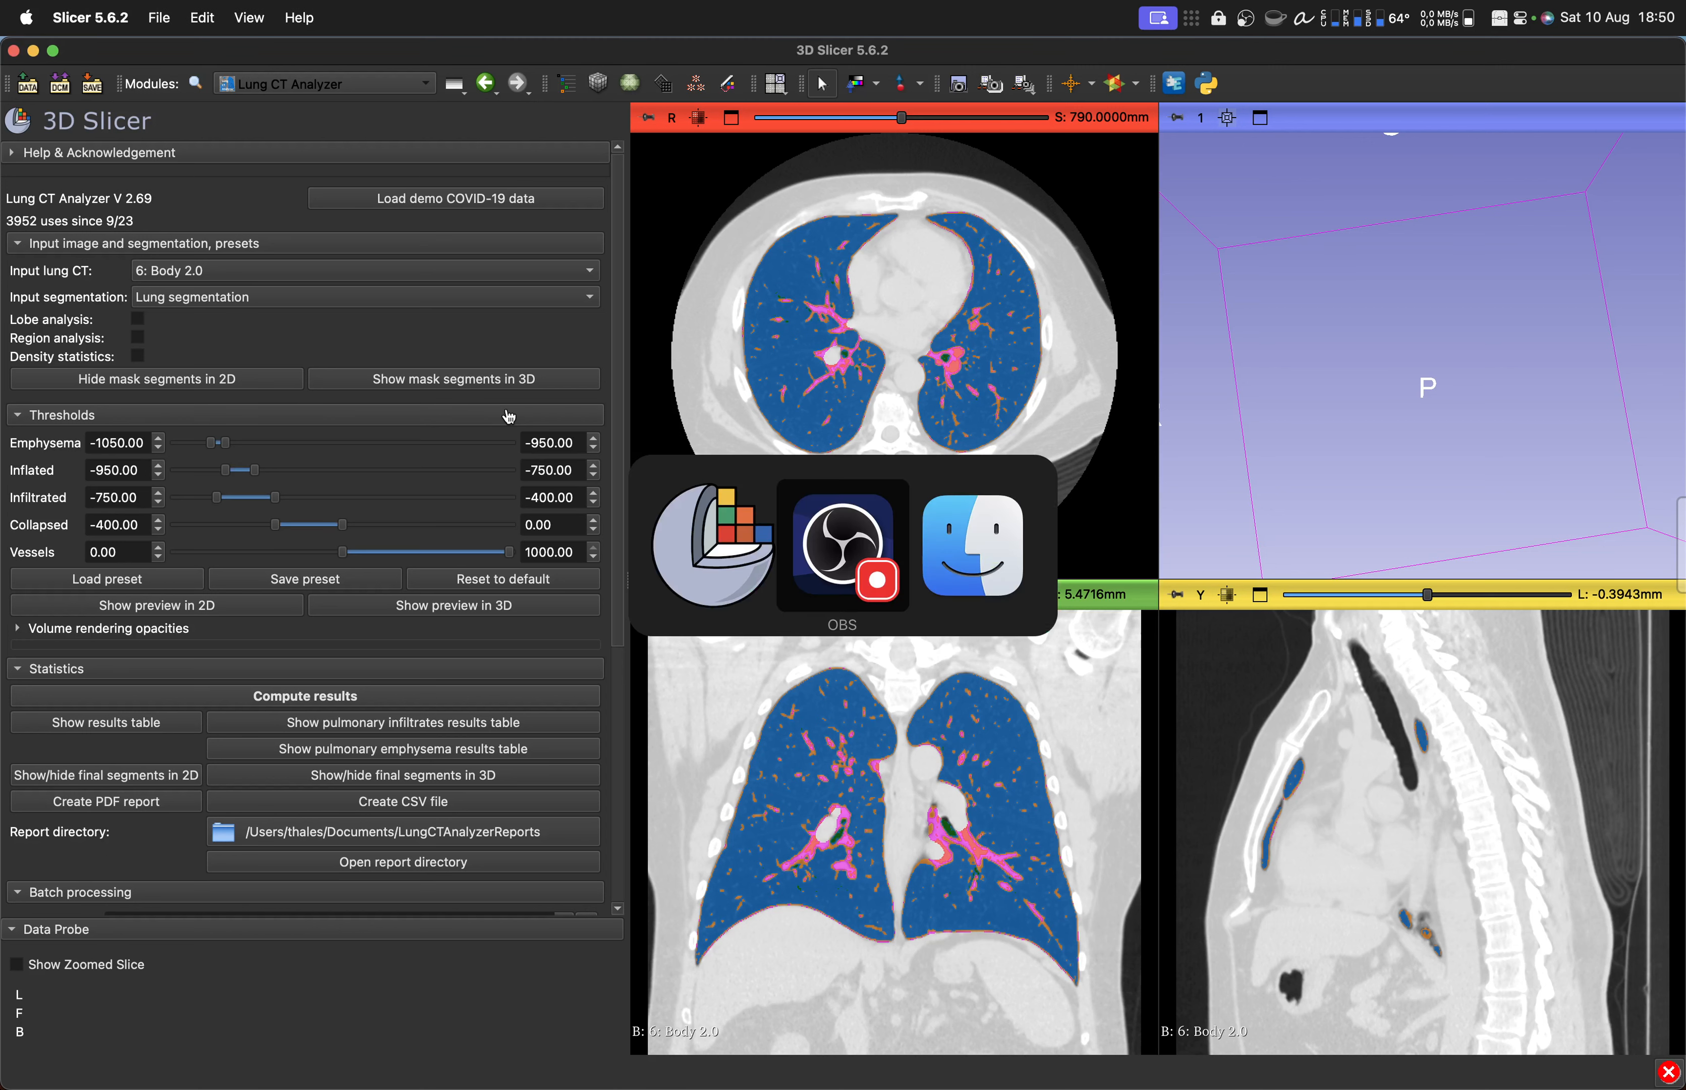
pyautogui.press('super+n')
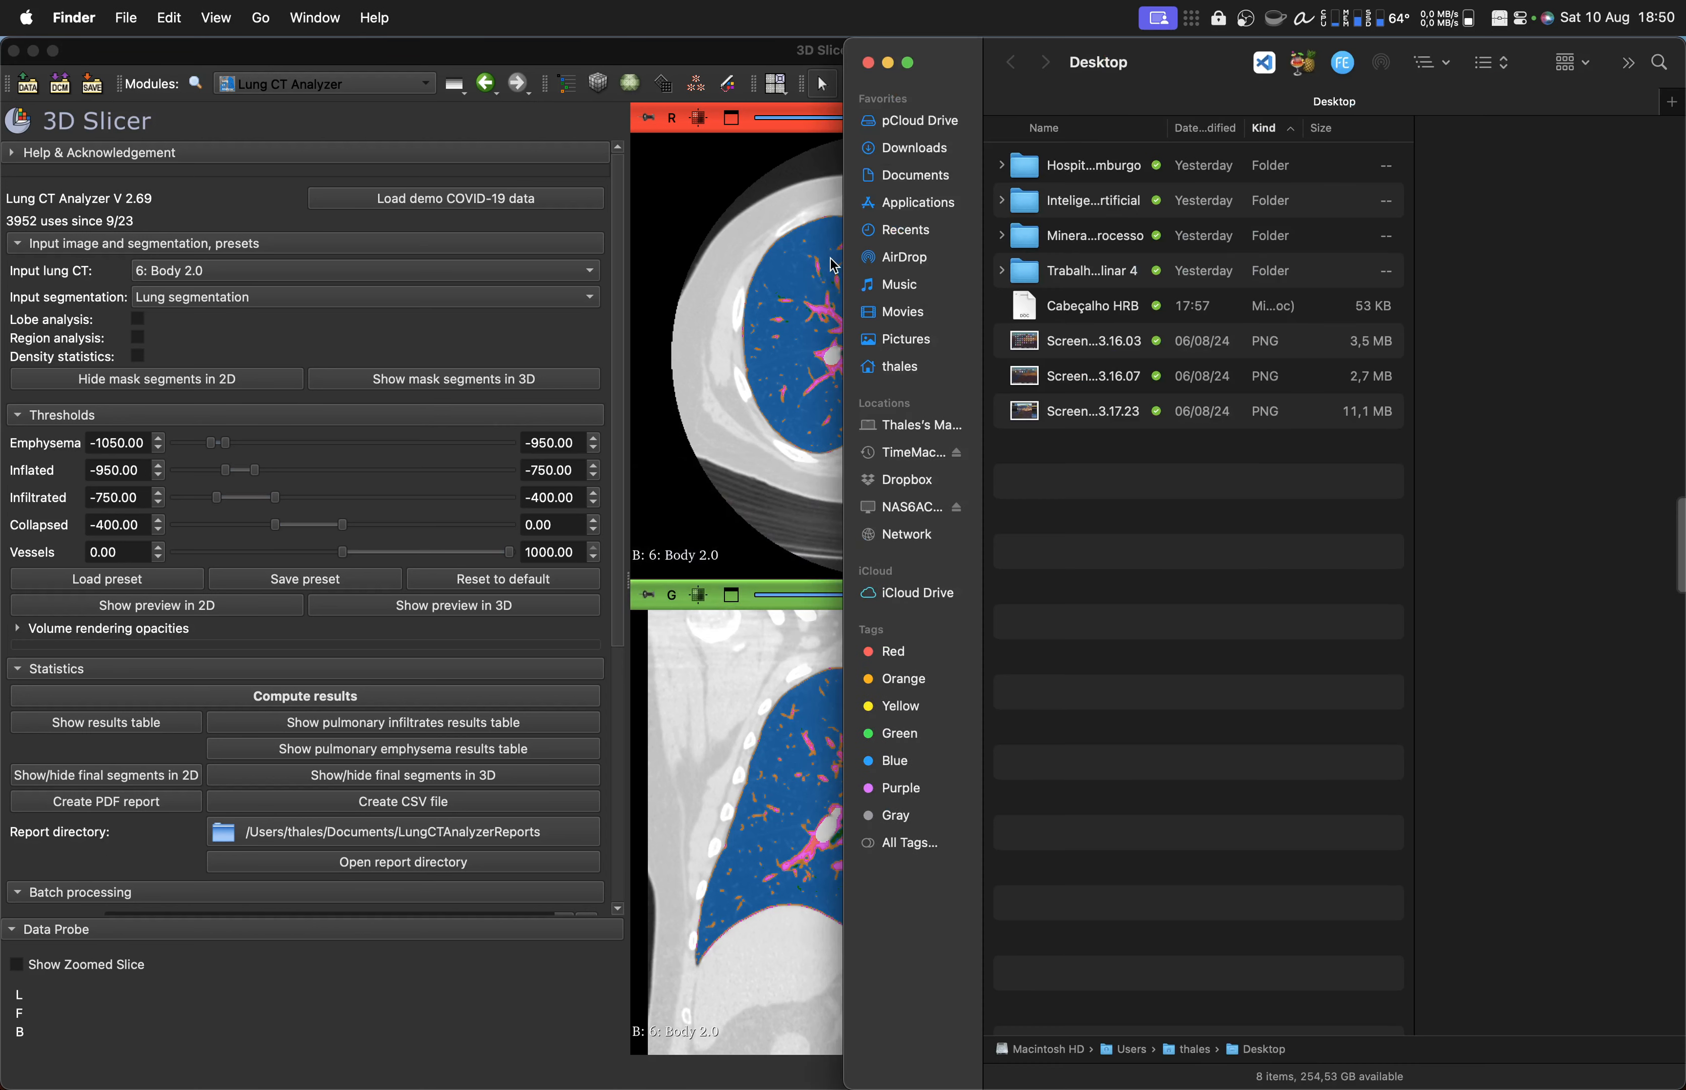
pyautogui.click(921, 370)
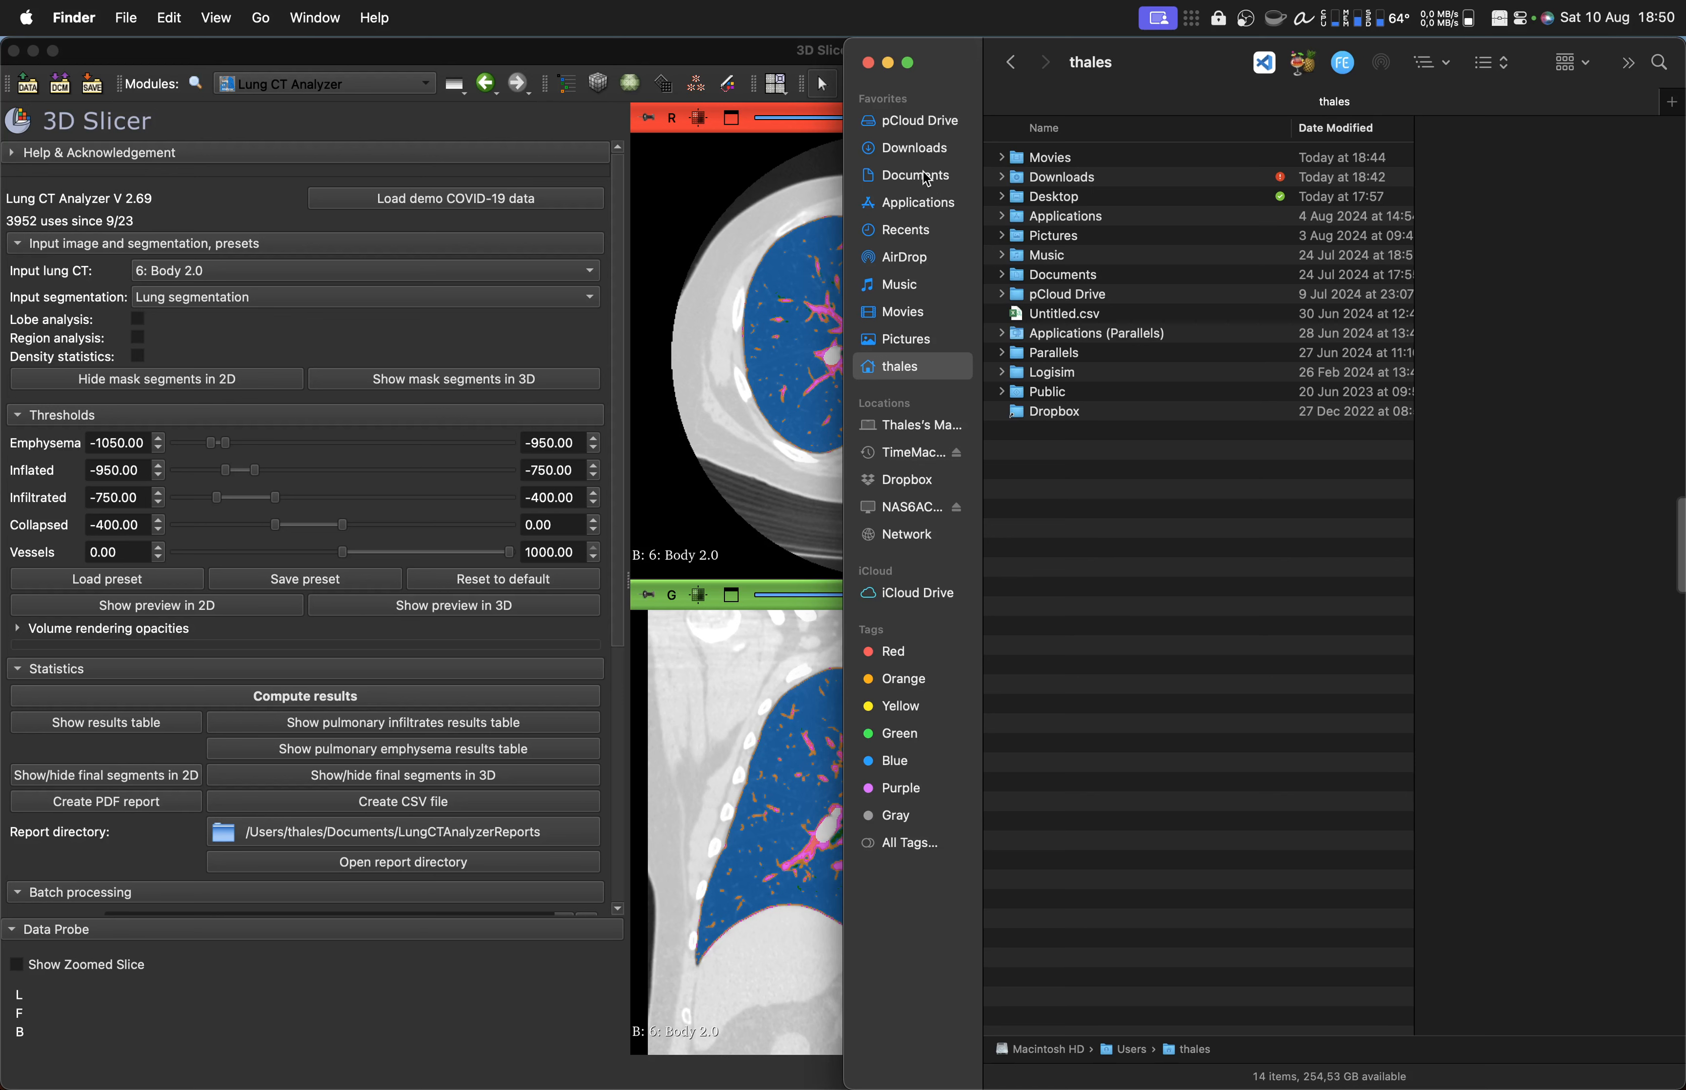
pyautogui.click(917, 175)
pyautogui.doubleClick(1068, 287)
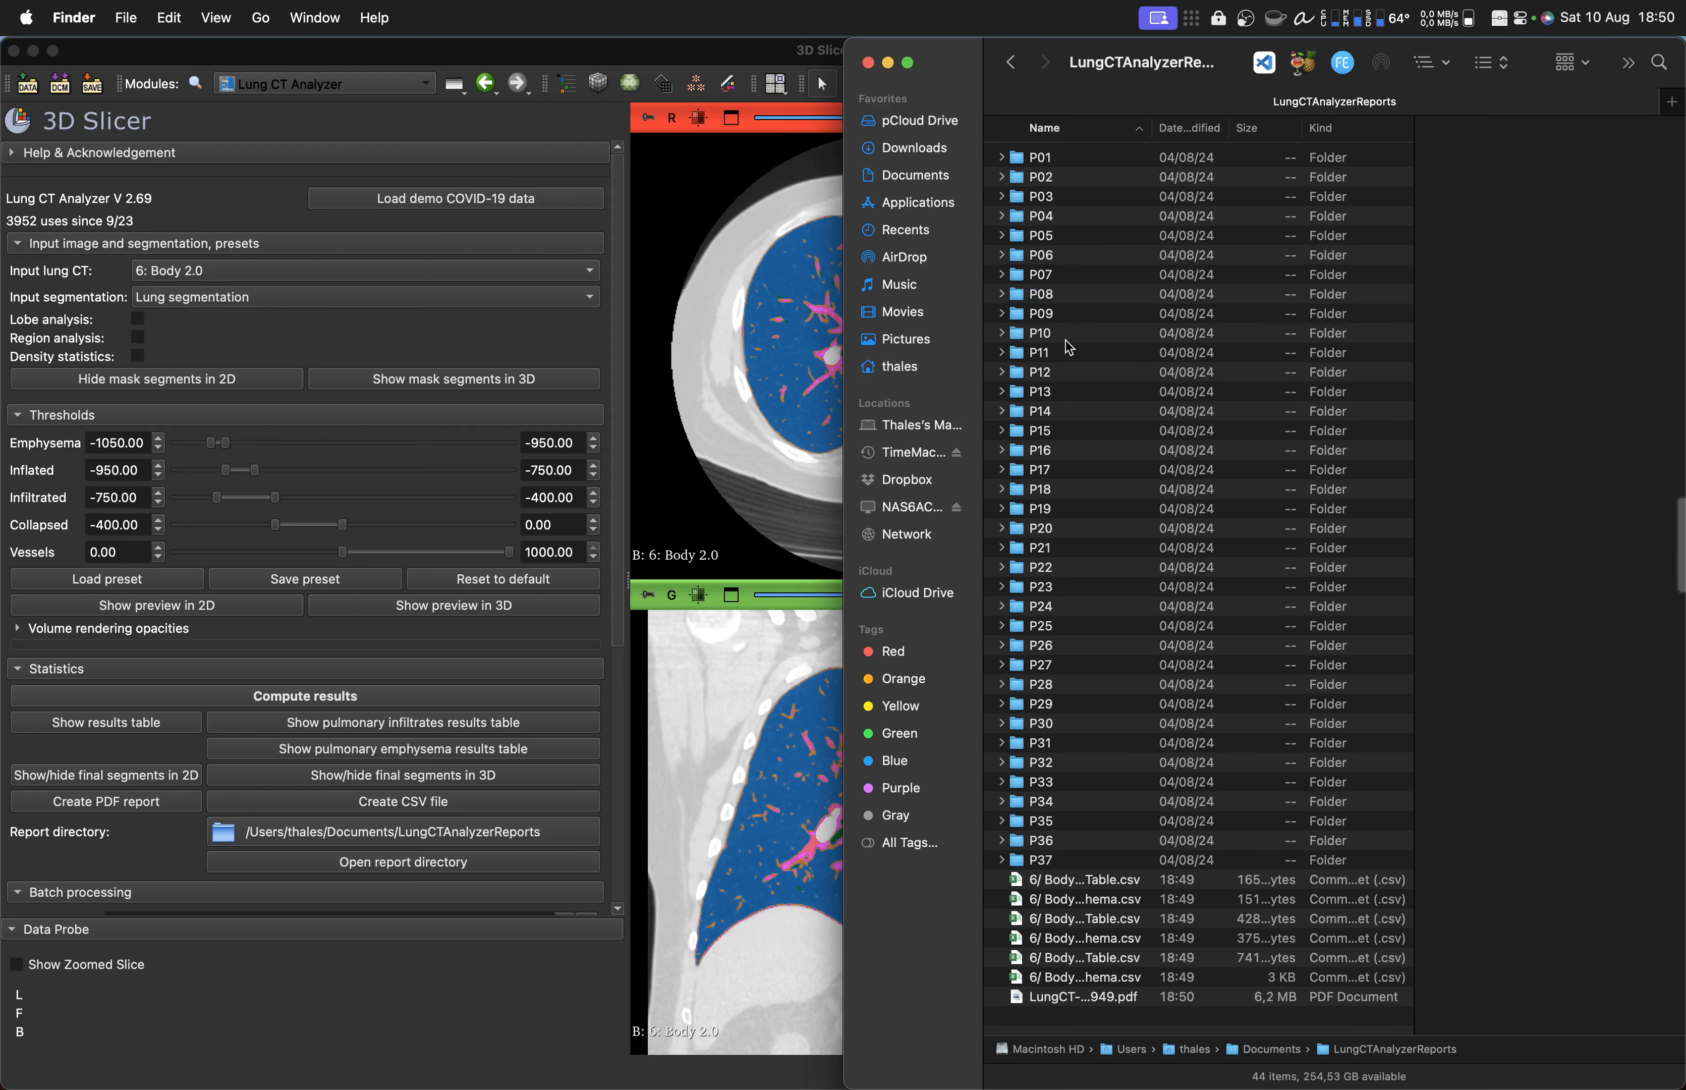
# Step: Look through the exported CSV files, preview the generated PDF report, and close the Finder window
pyautogui.click(1144, 896)
pyautogui.press('Down')
pyautogui.press('Down')
pyautogui.press('Down')
pyautogui.press('Down')
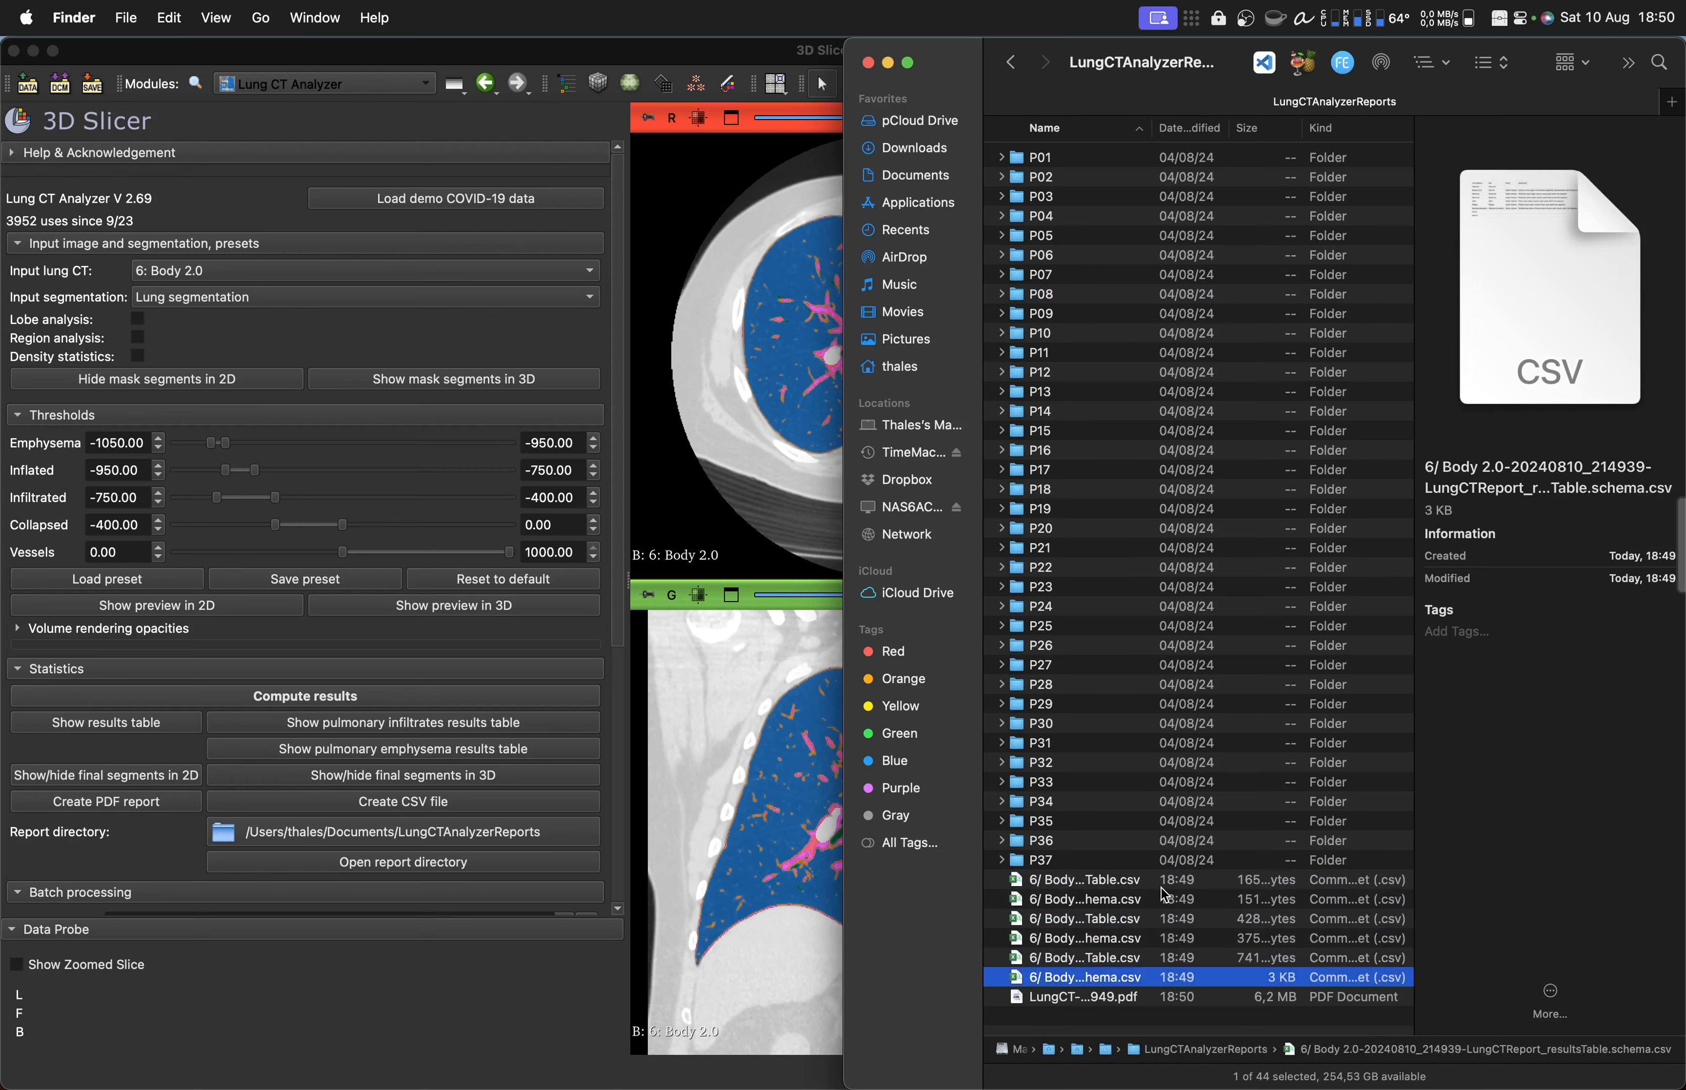
pyautogui.press('space')
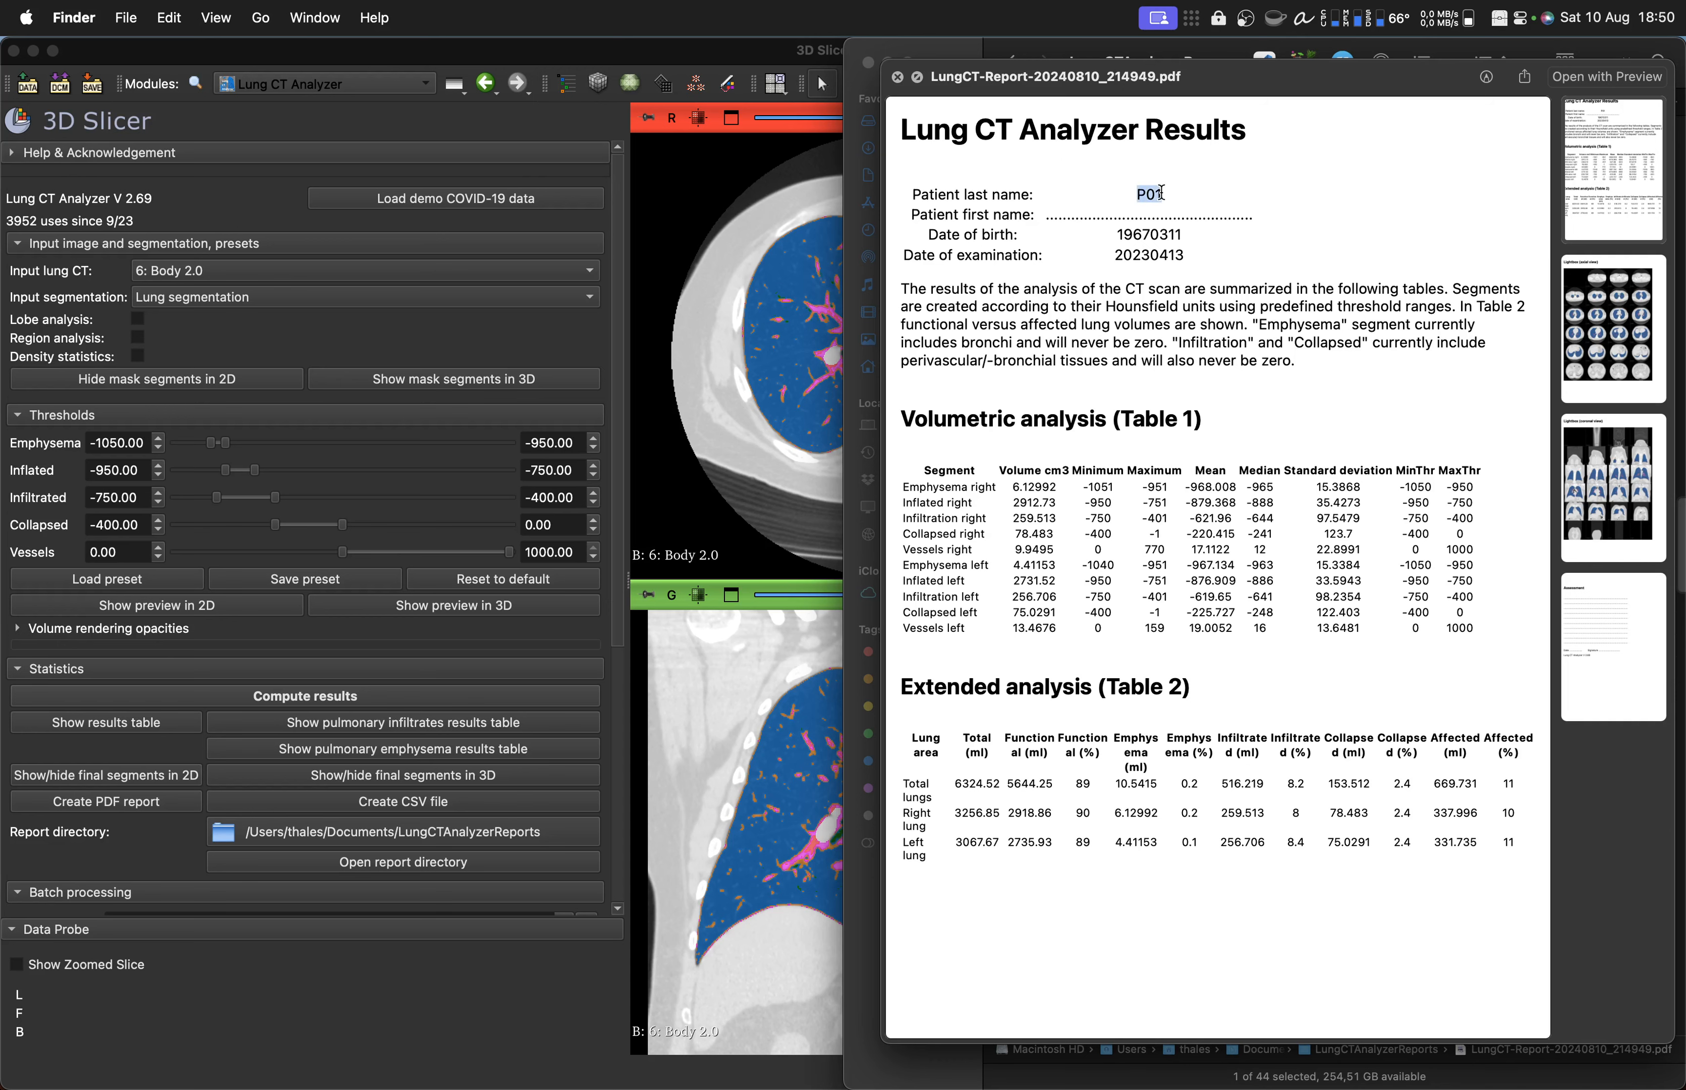
pyautogui.press('space')
pyautogui.press('super+w')
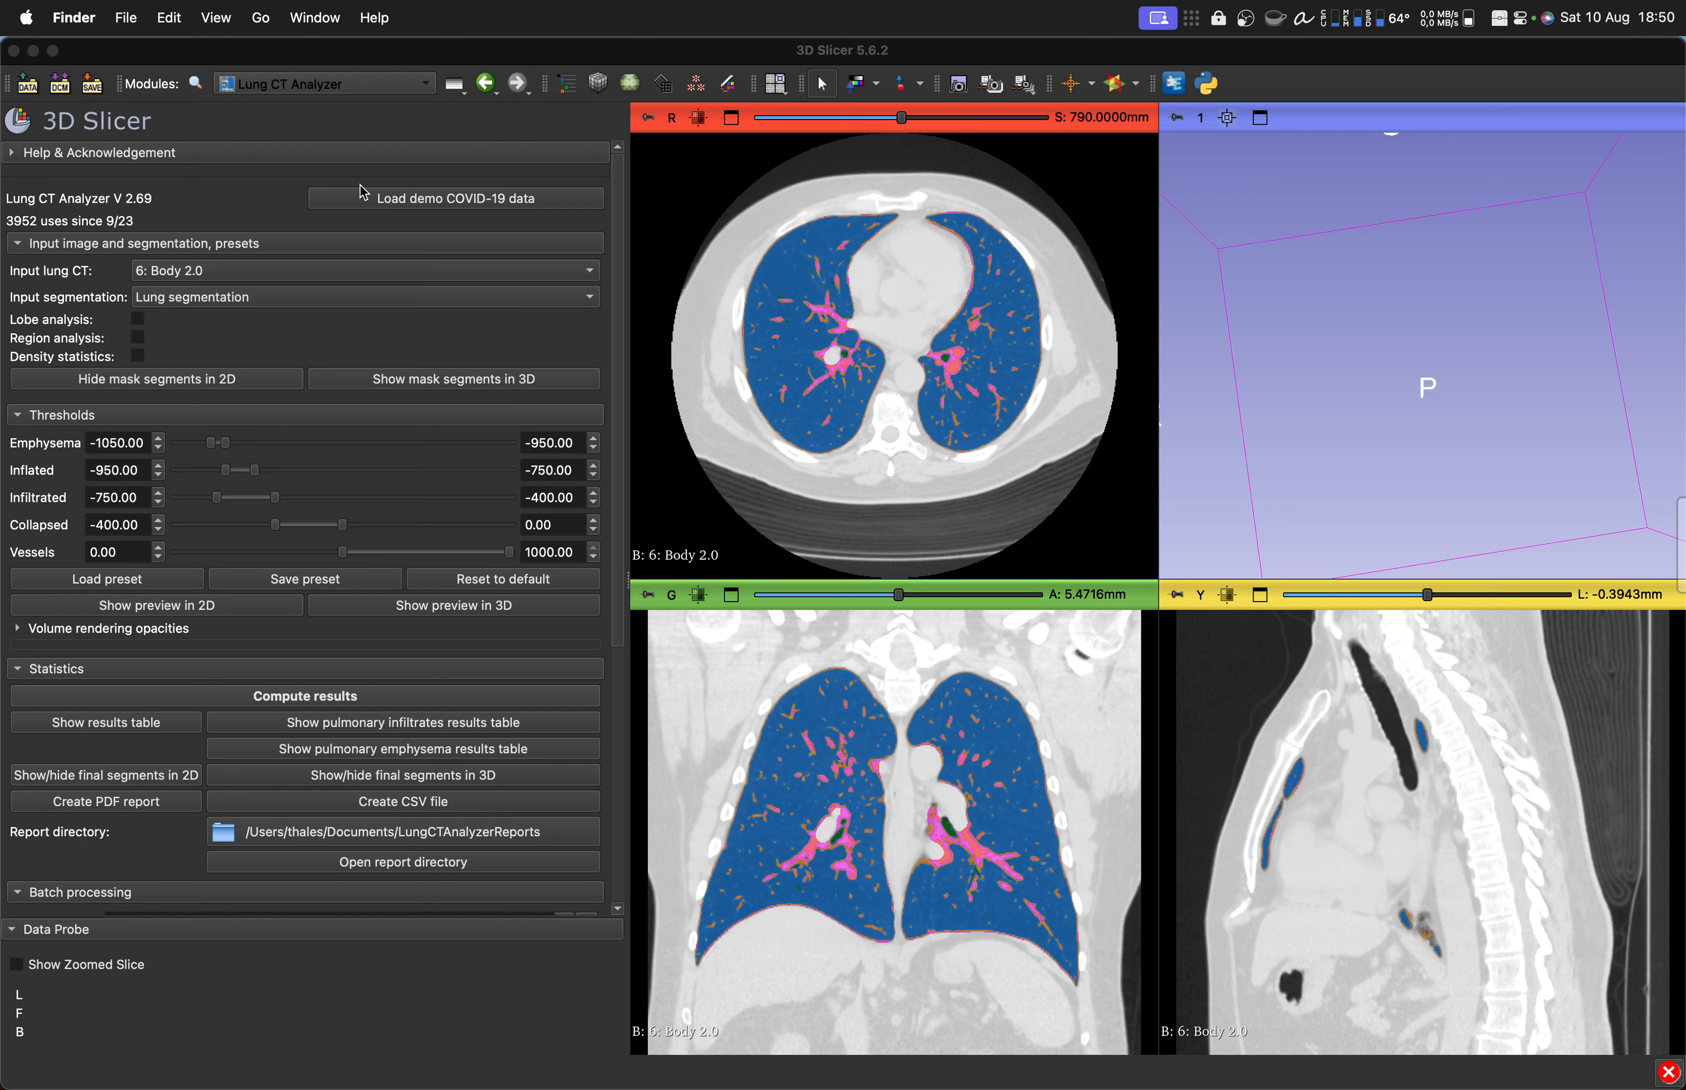
# Step: Return to the DICOM database in 3D Slicer and close the current scene, discarding its modifications
pyautogui.click(60, 84)
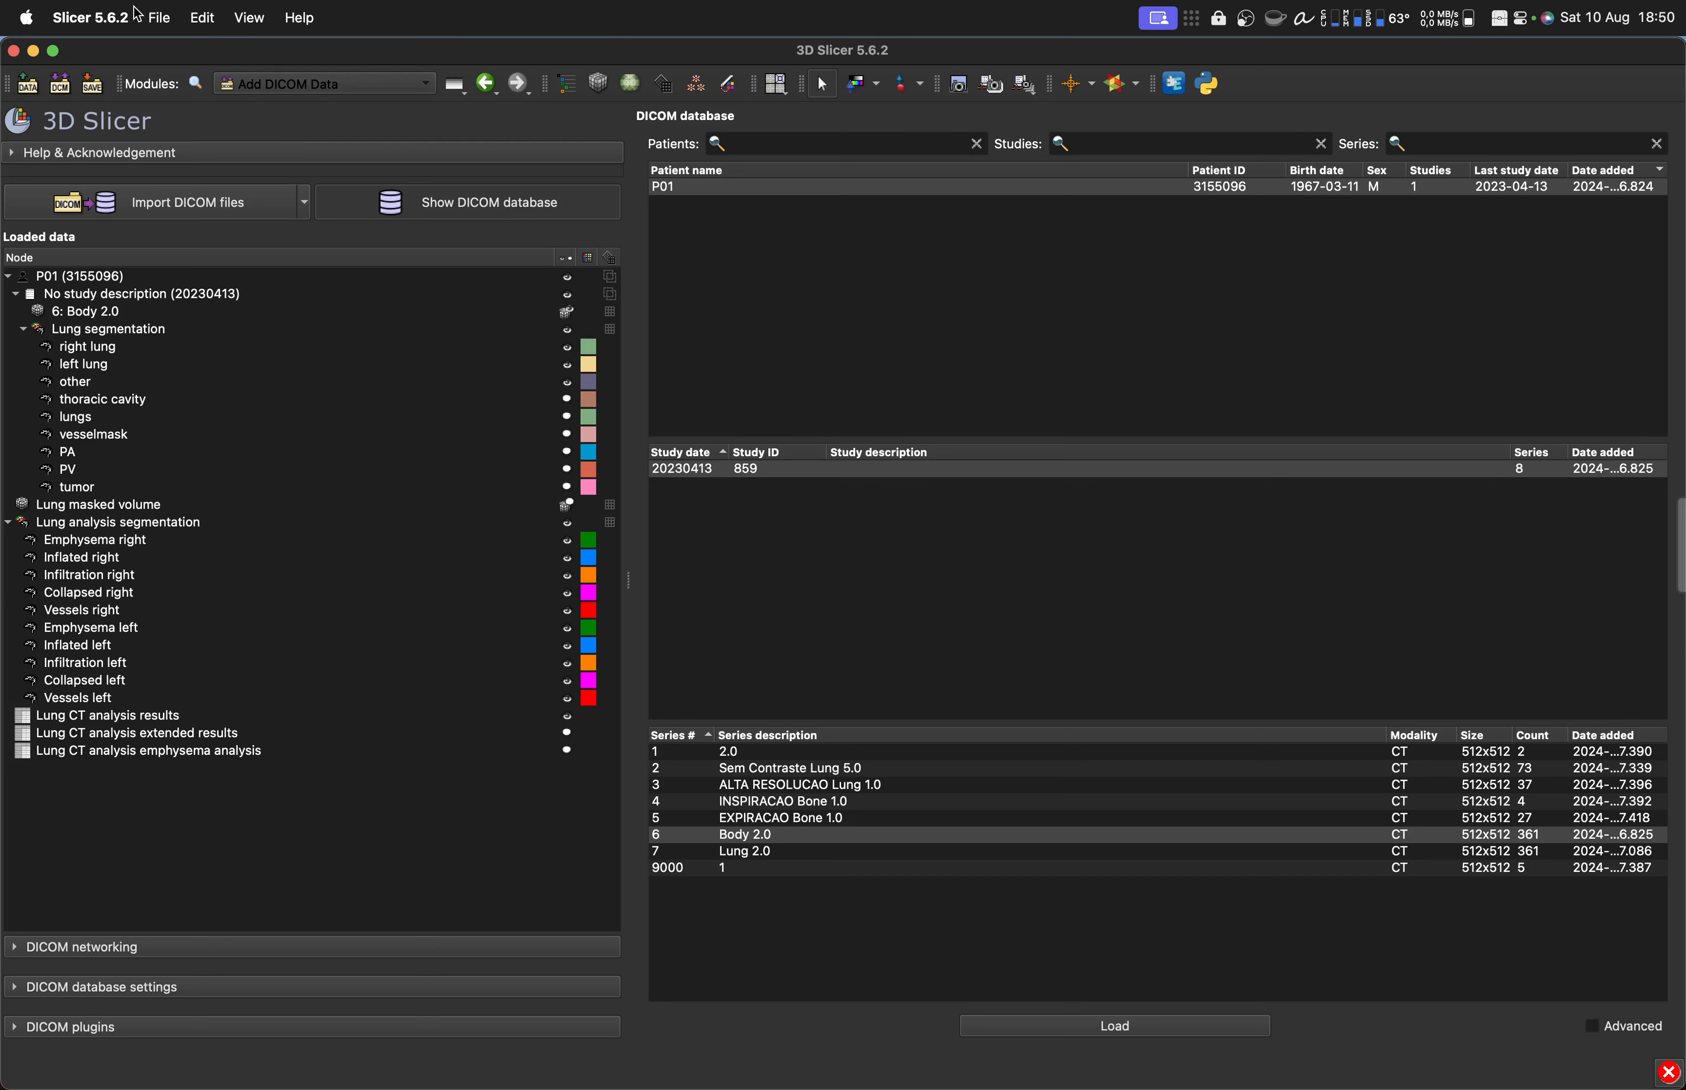
pyautogui.click(157, 17)
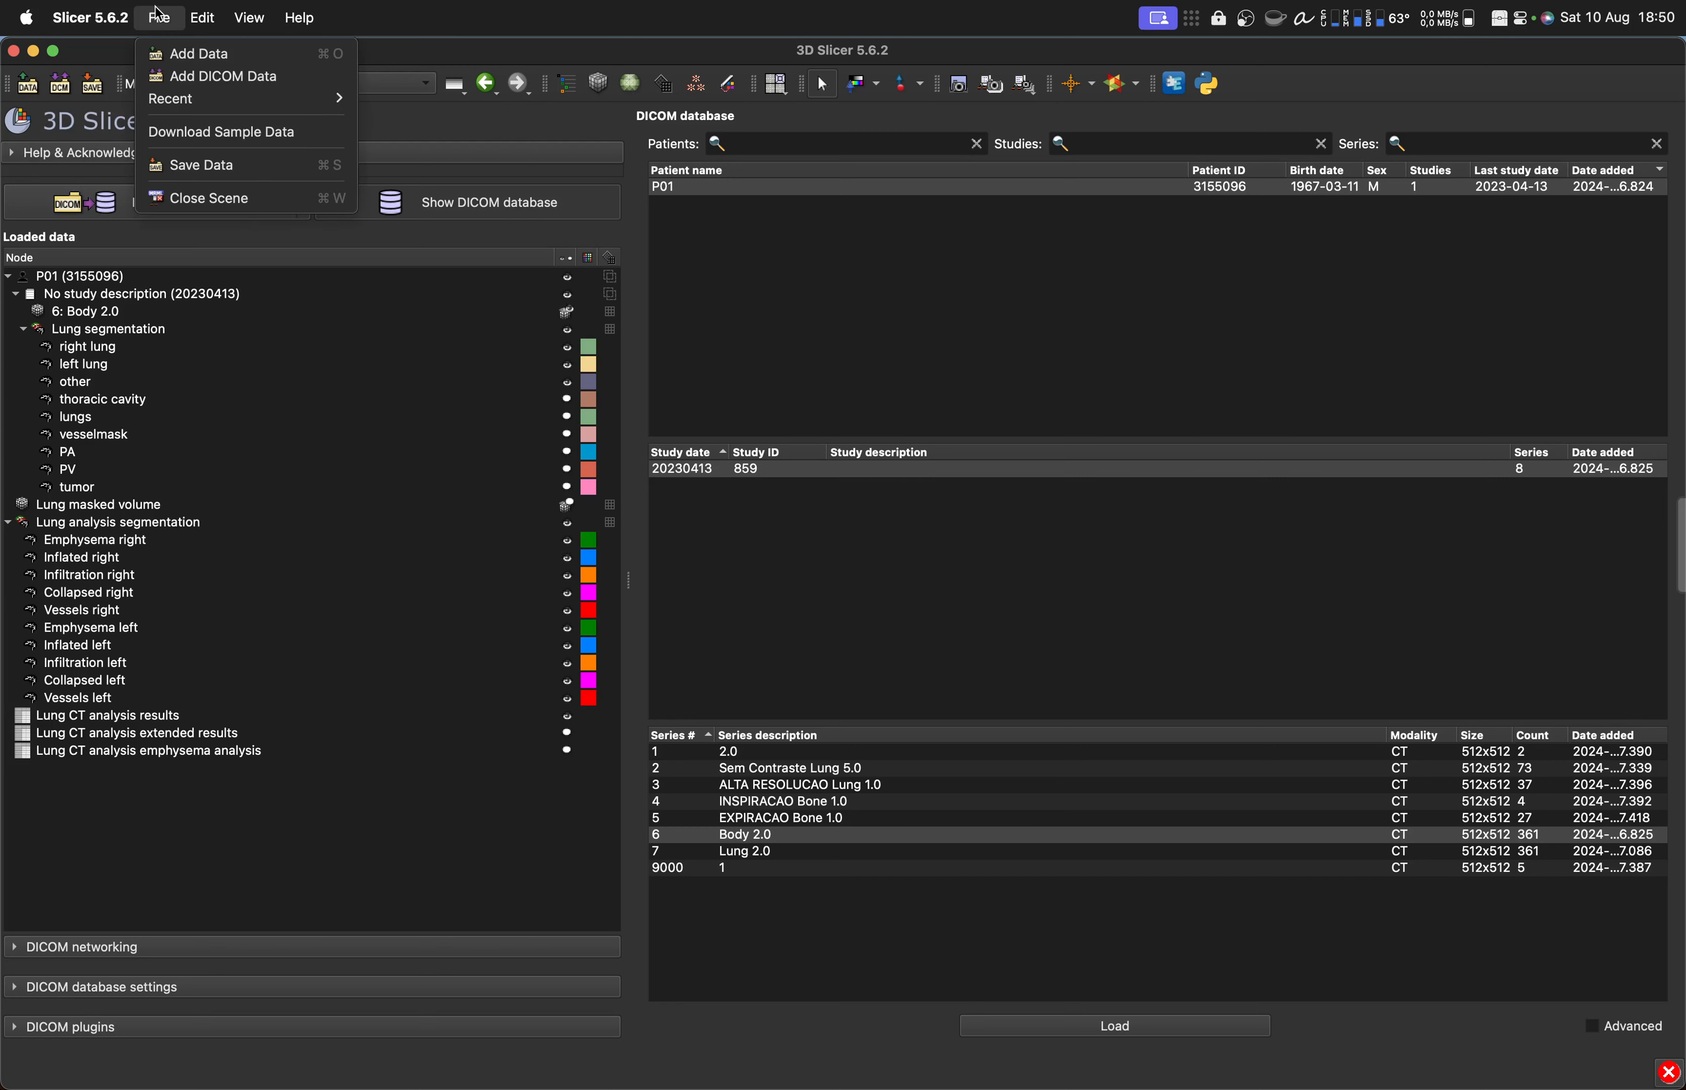
pyautogui.click(266, 205)
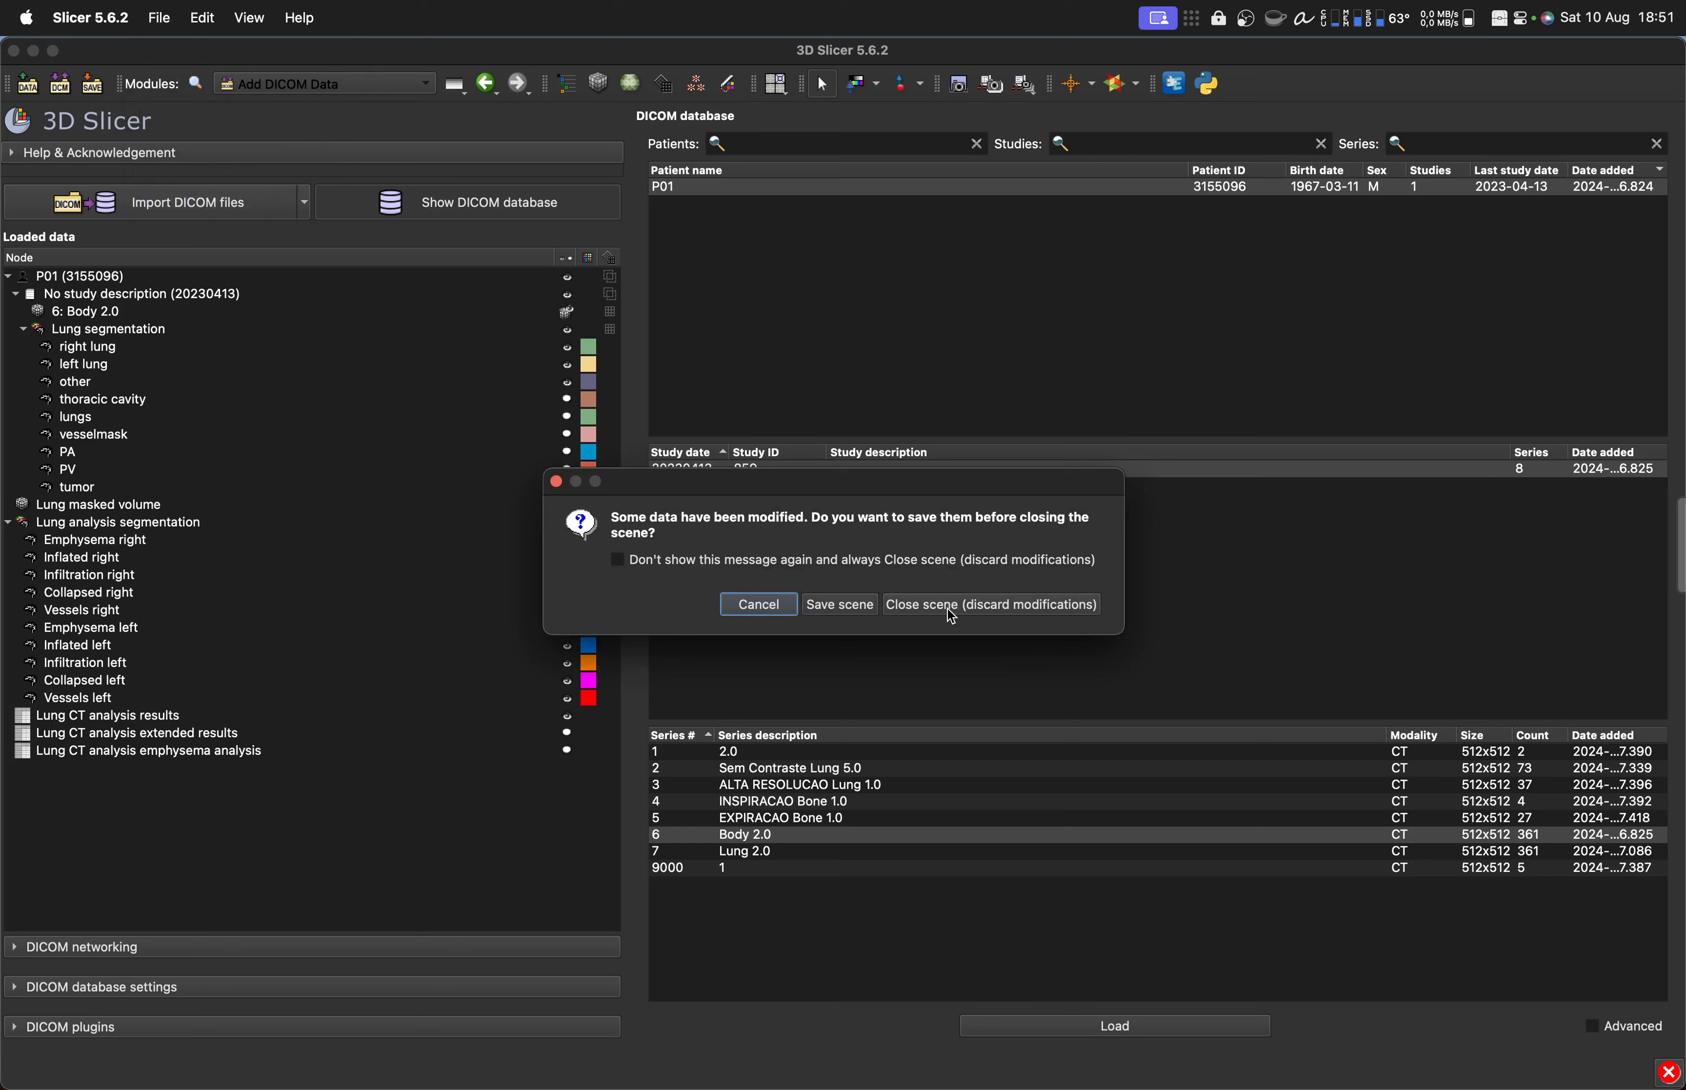
pyautogui.click(1025, 608)
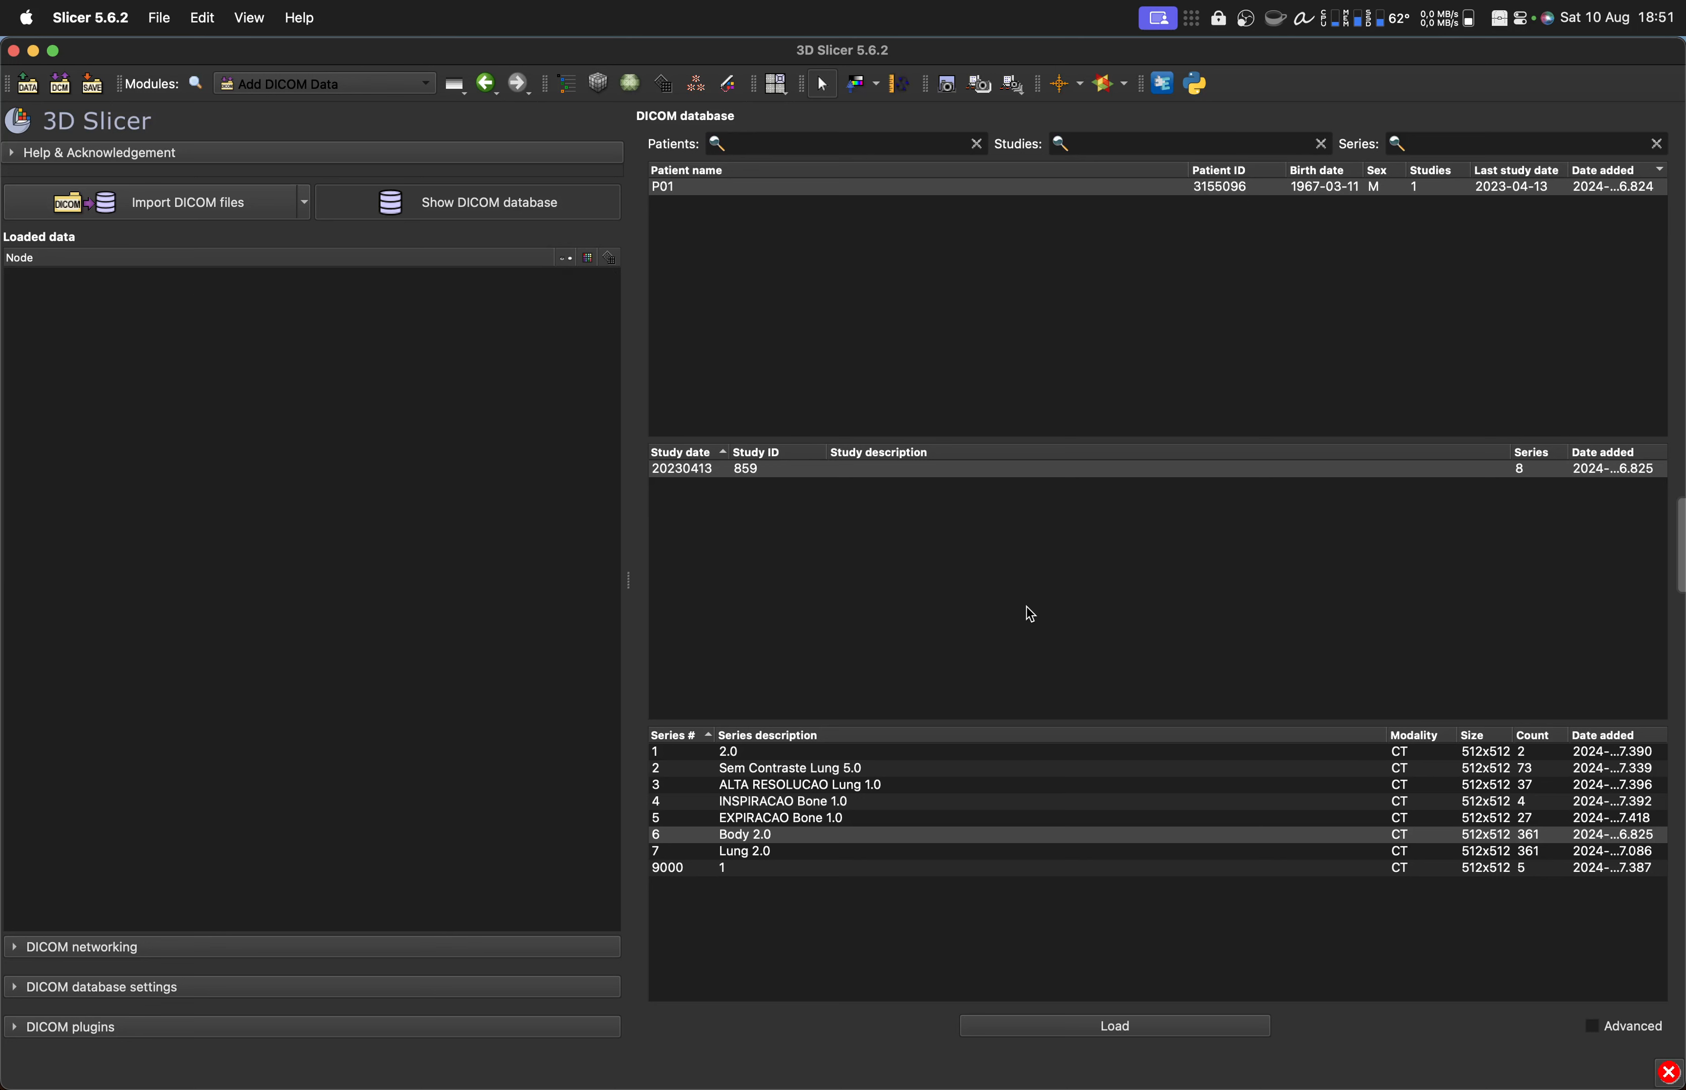
# Step: Import the P02 folder from Downloads into the DICOM database
pyautogui.click(880, 334)
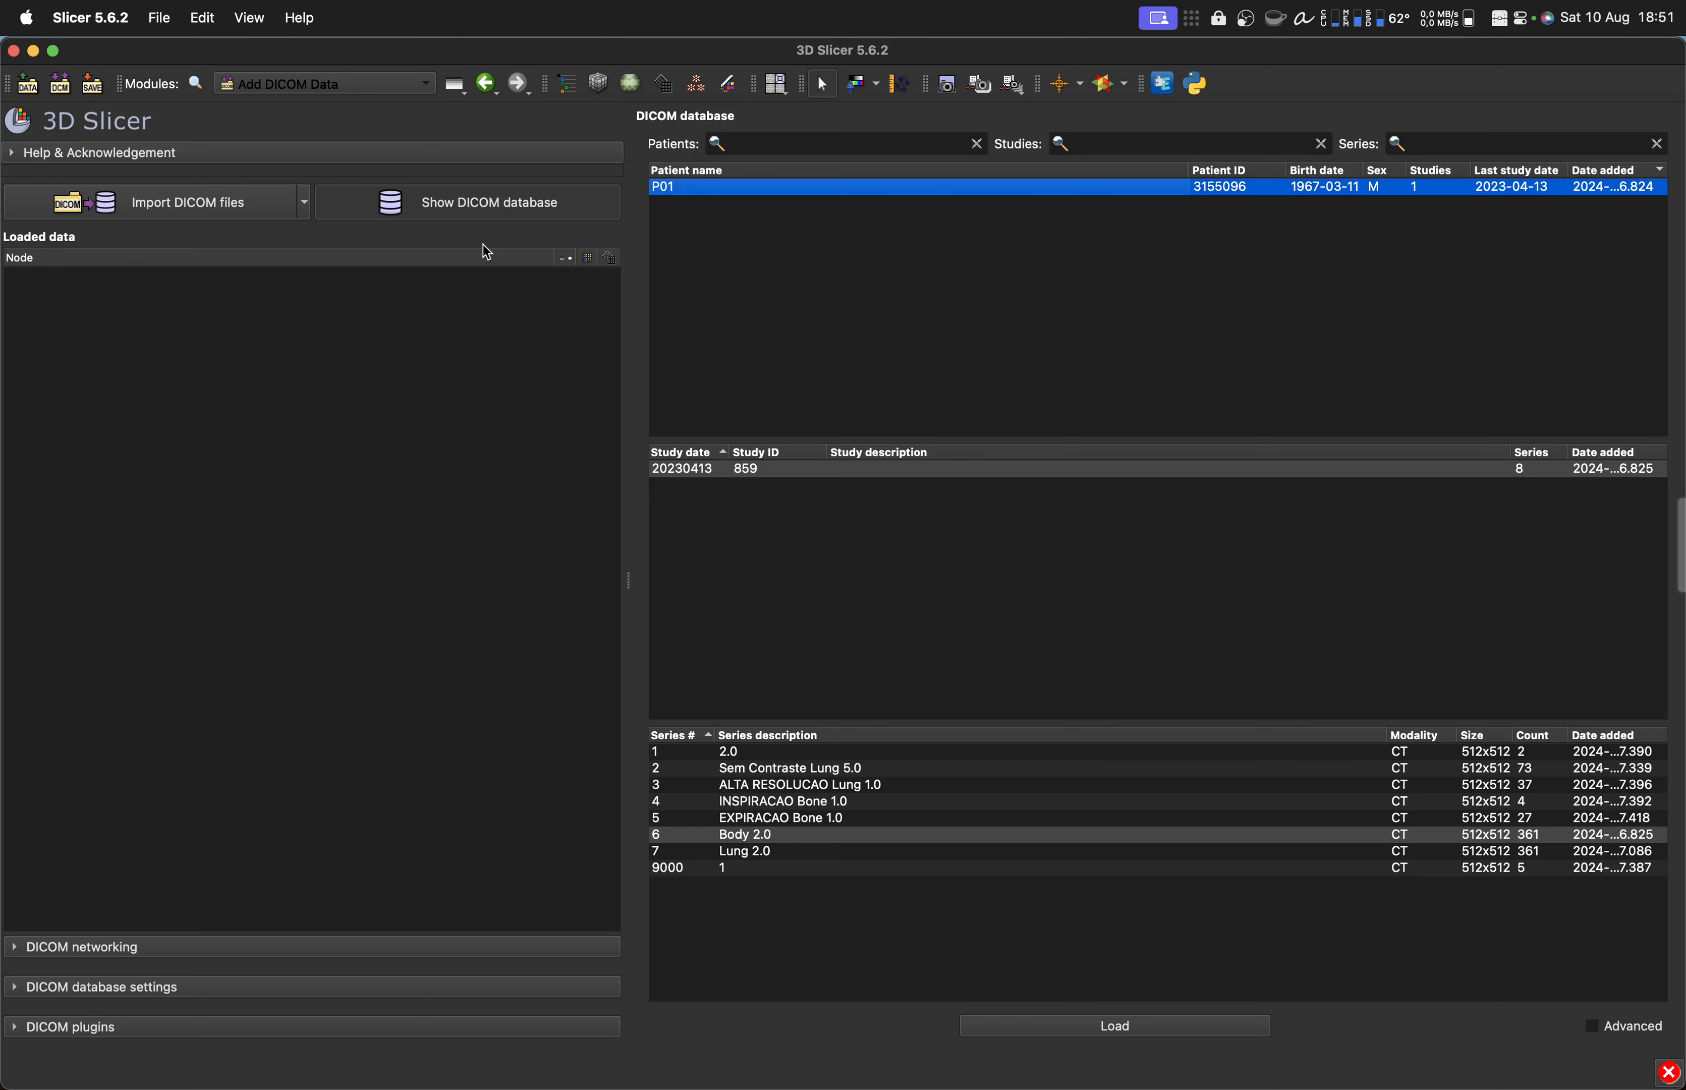
pyautogui.click(213, 206)
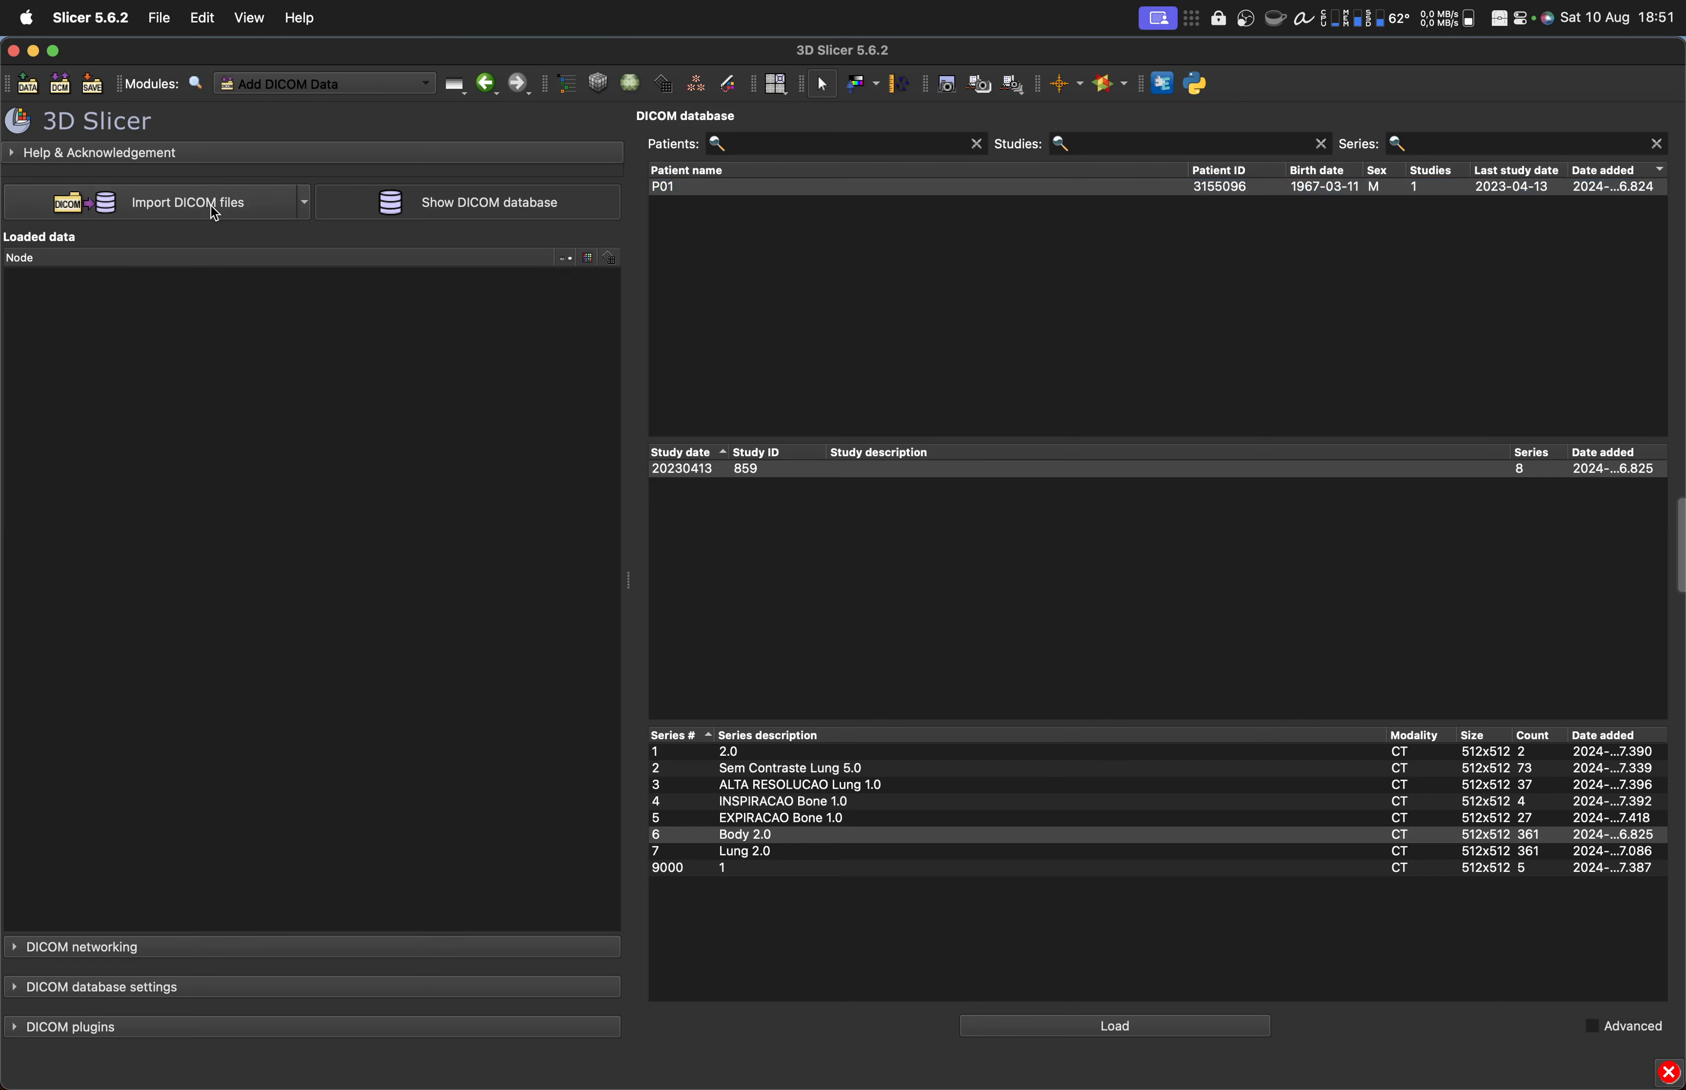
pyautogui.press('super+Up')
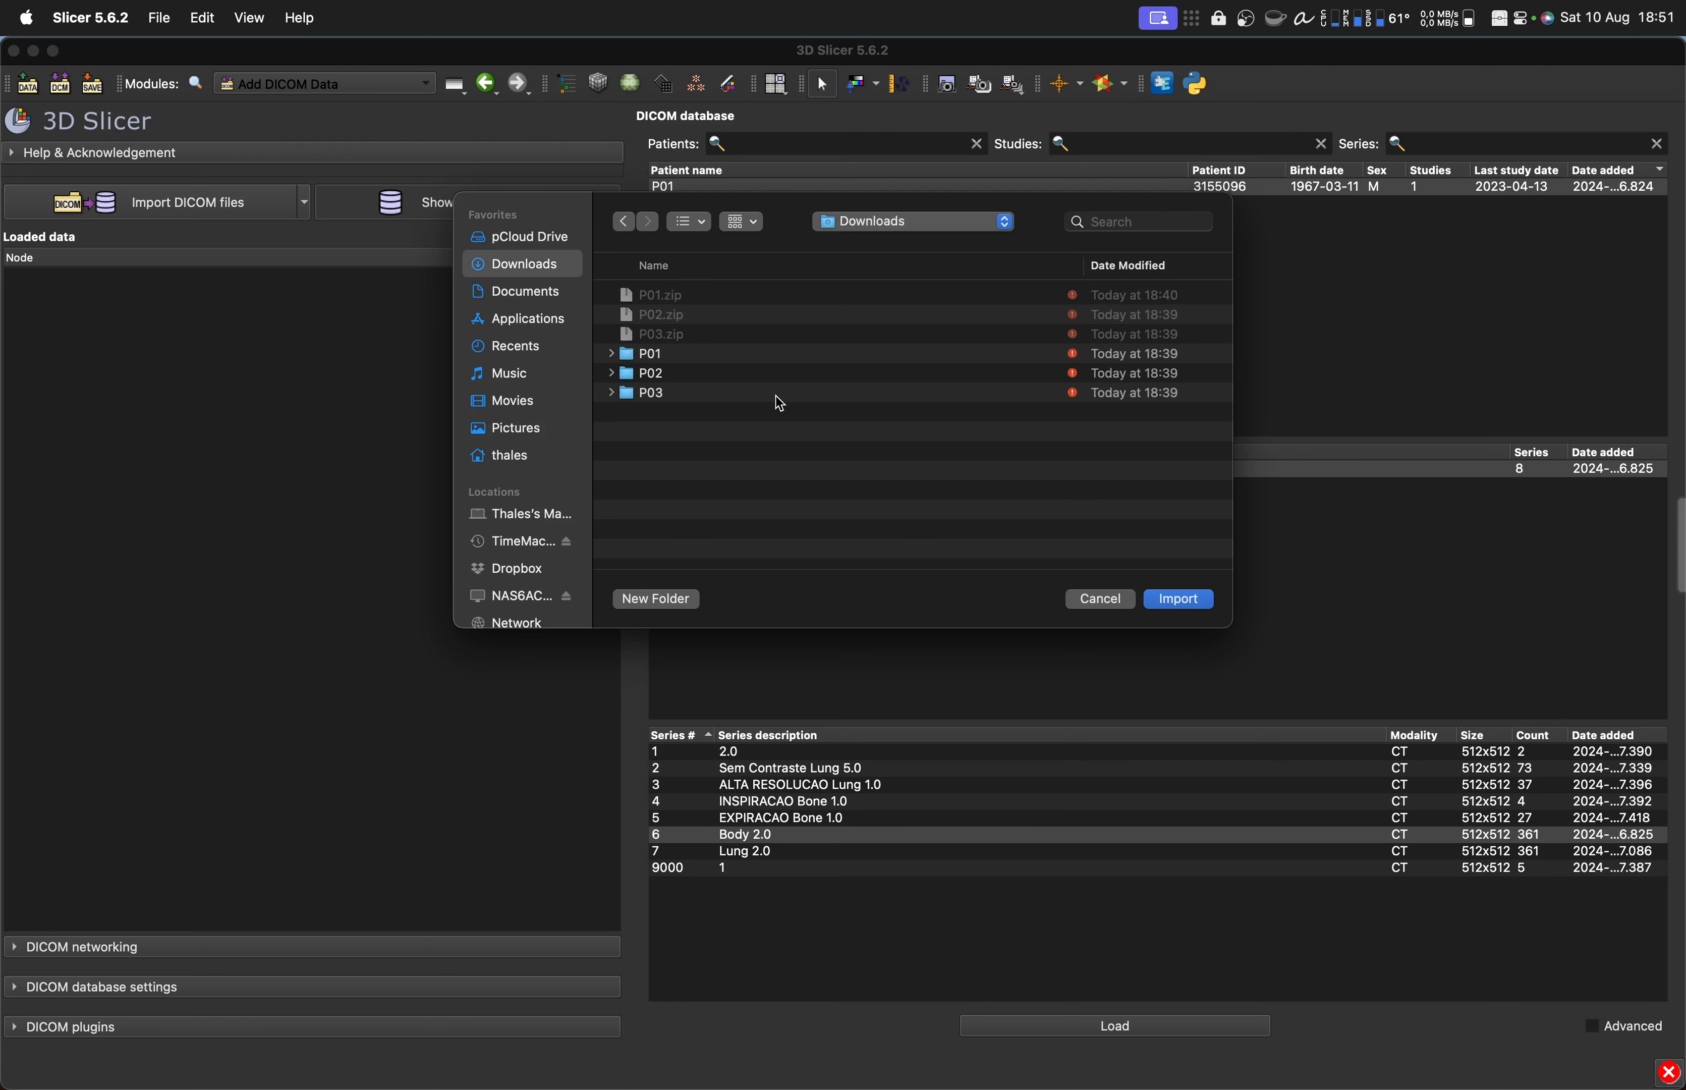
pyautogui.press('Down')
pyautogui.press('super+Down')
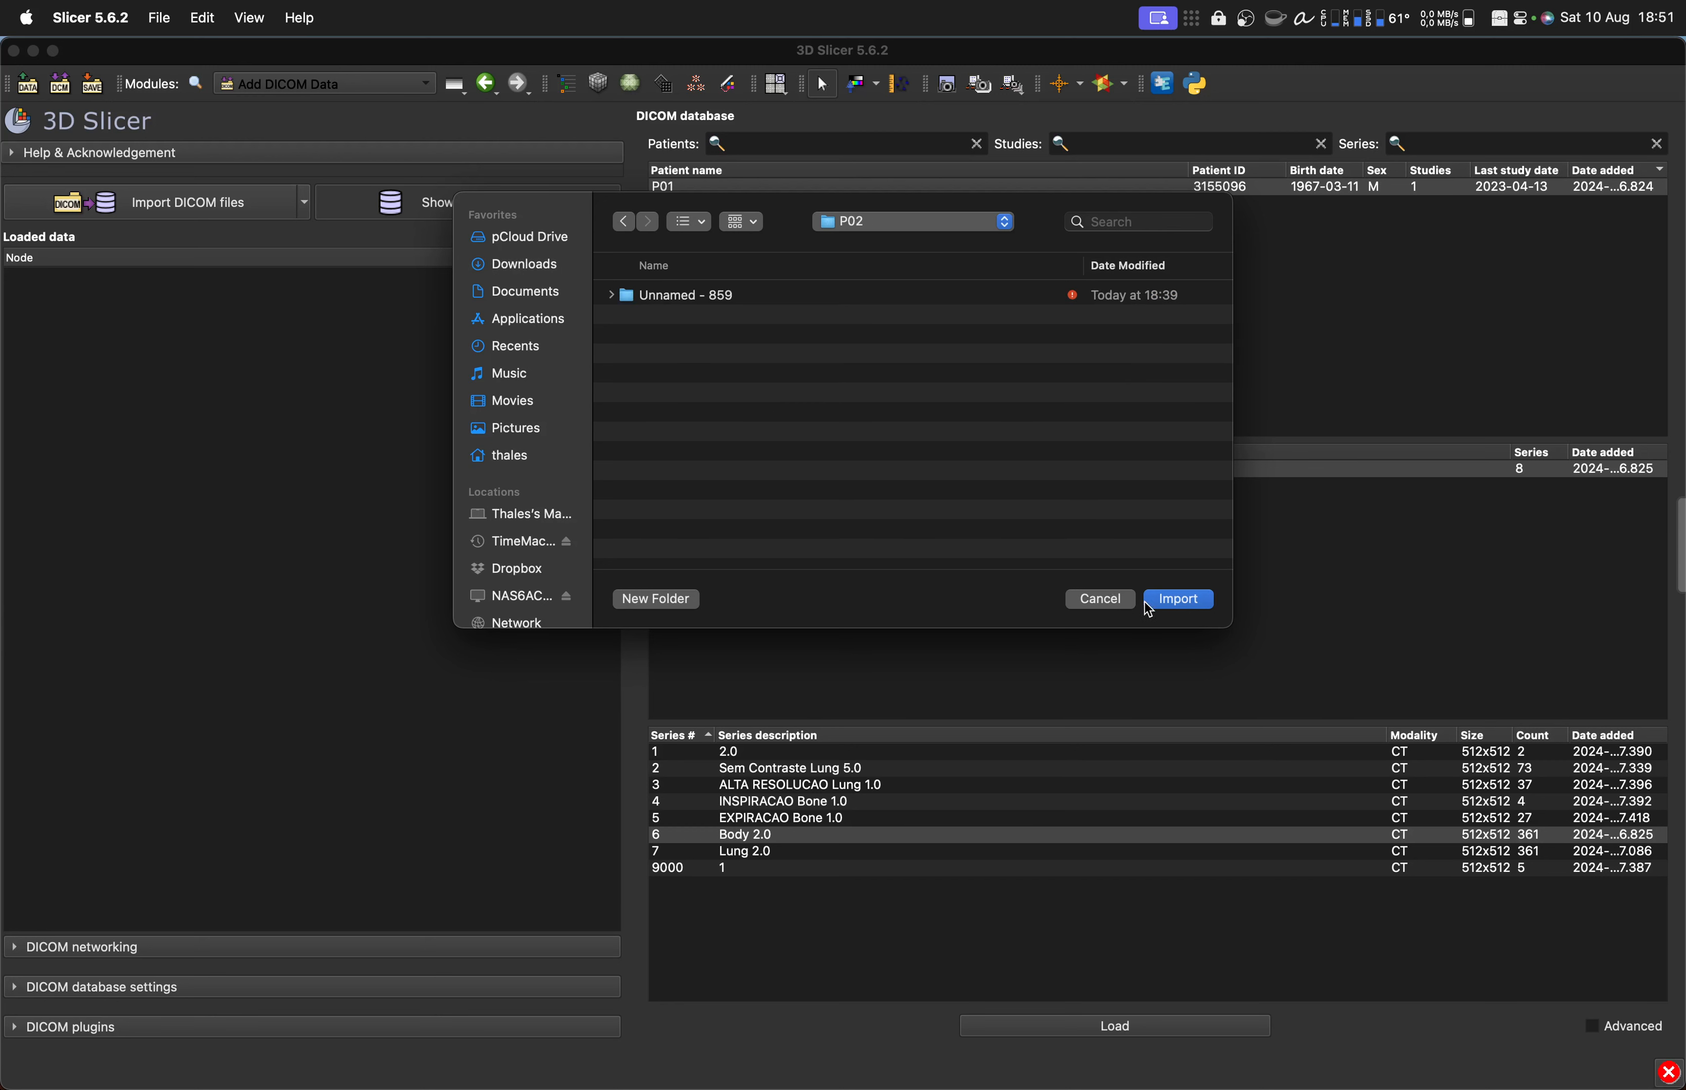
pyautogui.click(1179, 599)
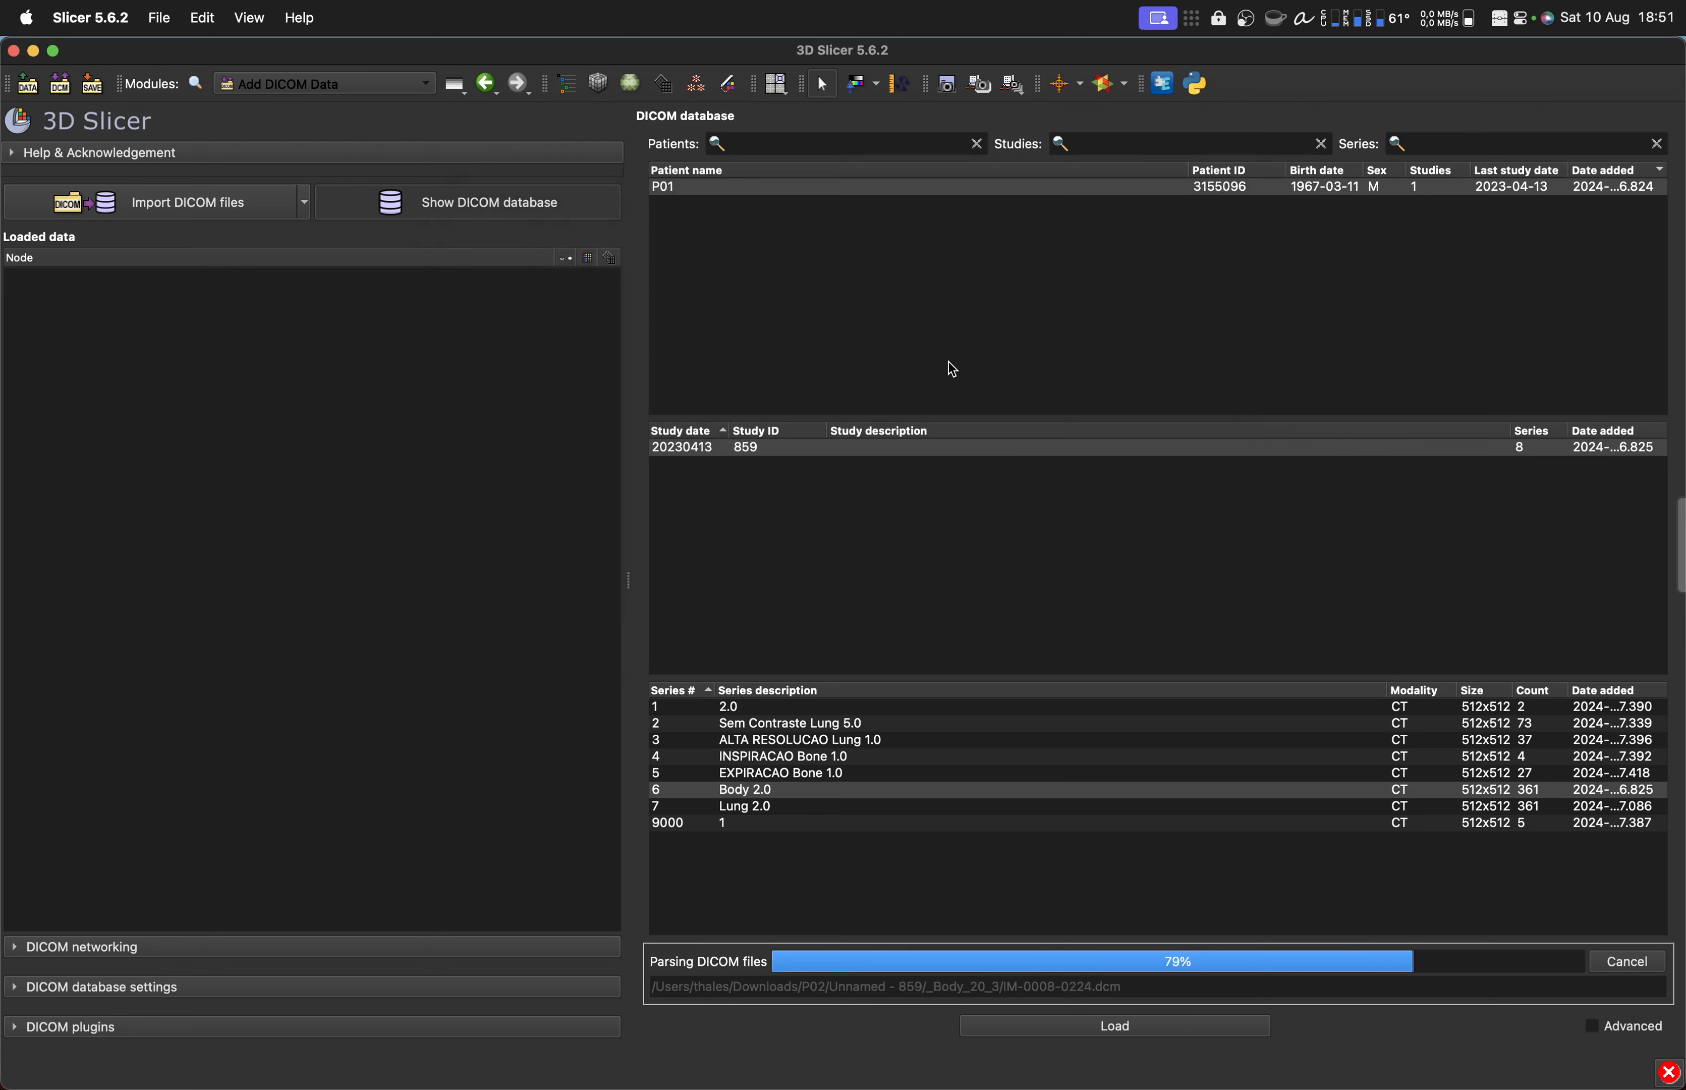
# Step: Delete patient P01 from the DICOM database
pyautogui.click(782, 187)
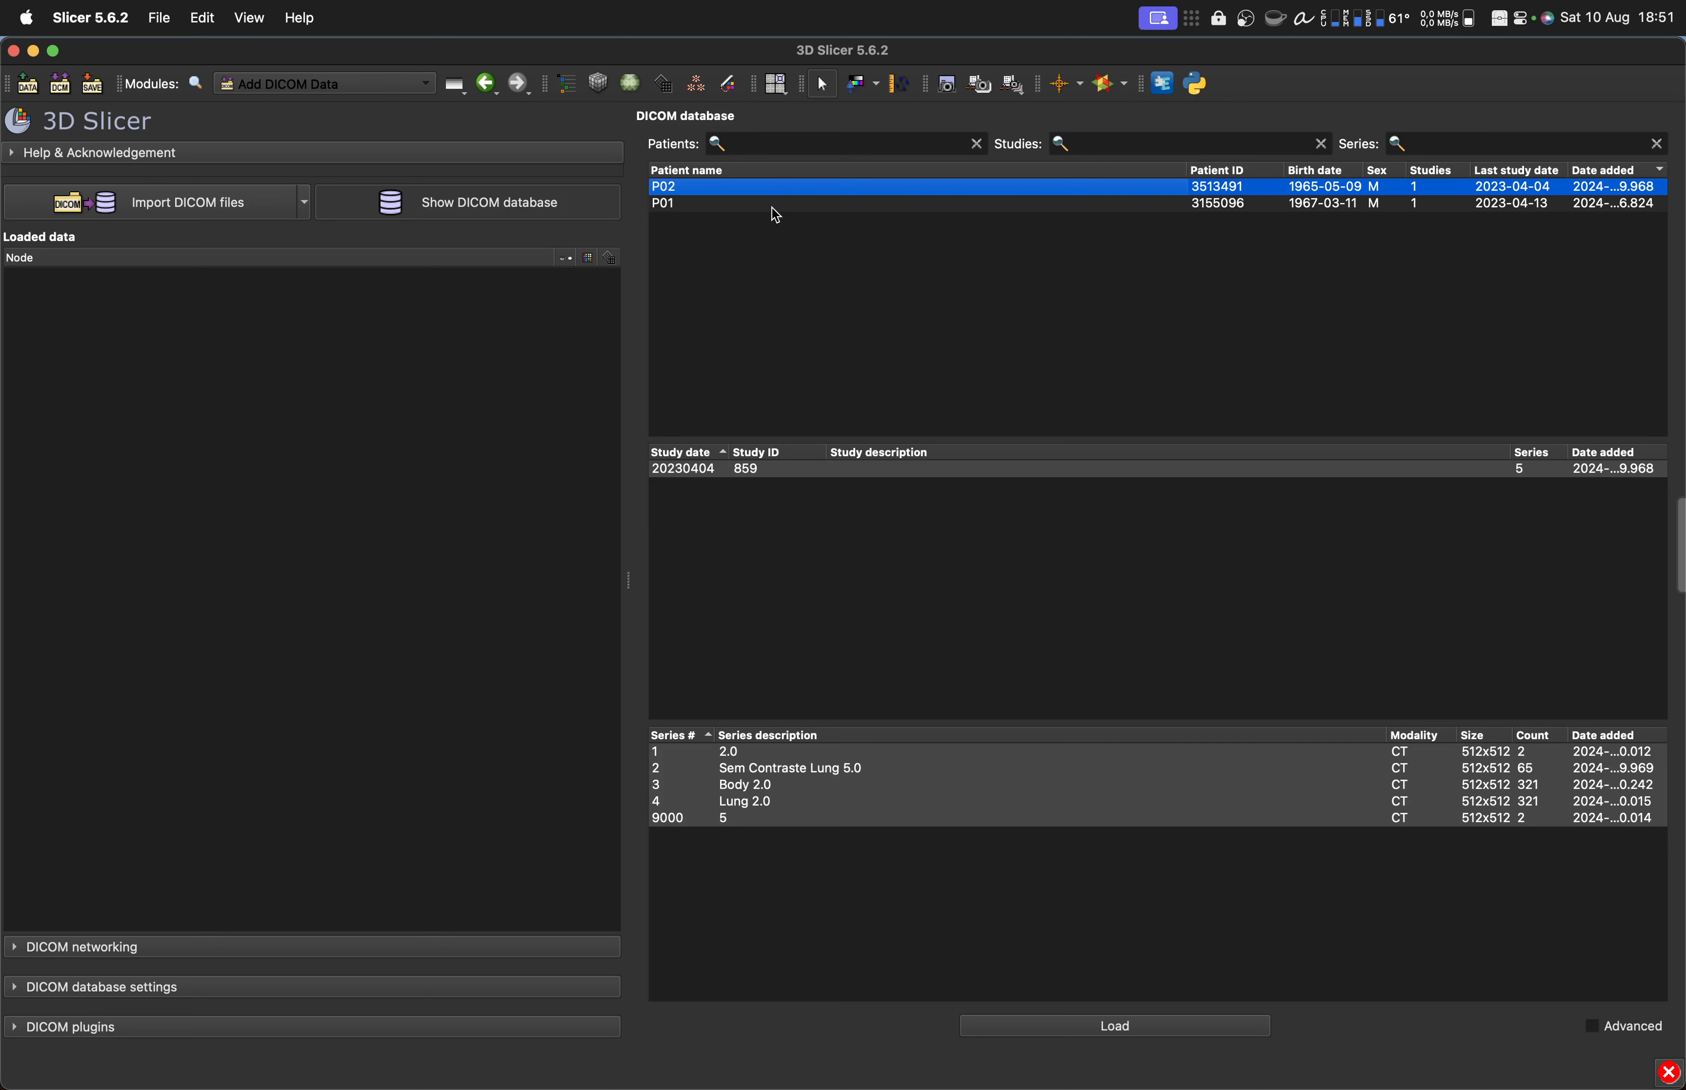
pyautogui.click(772, 207)
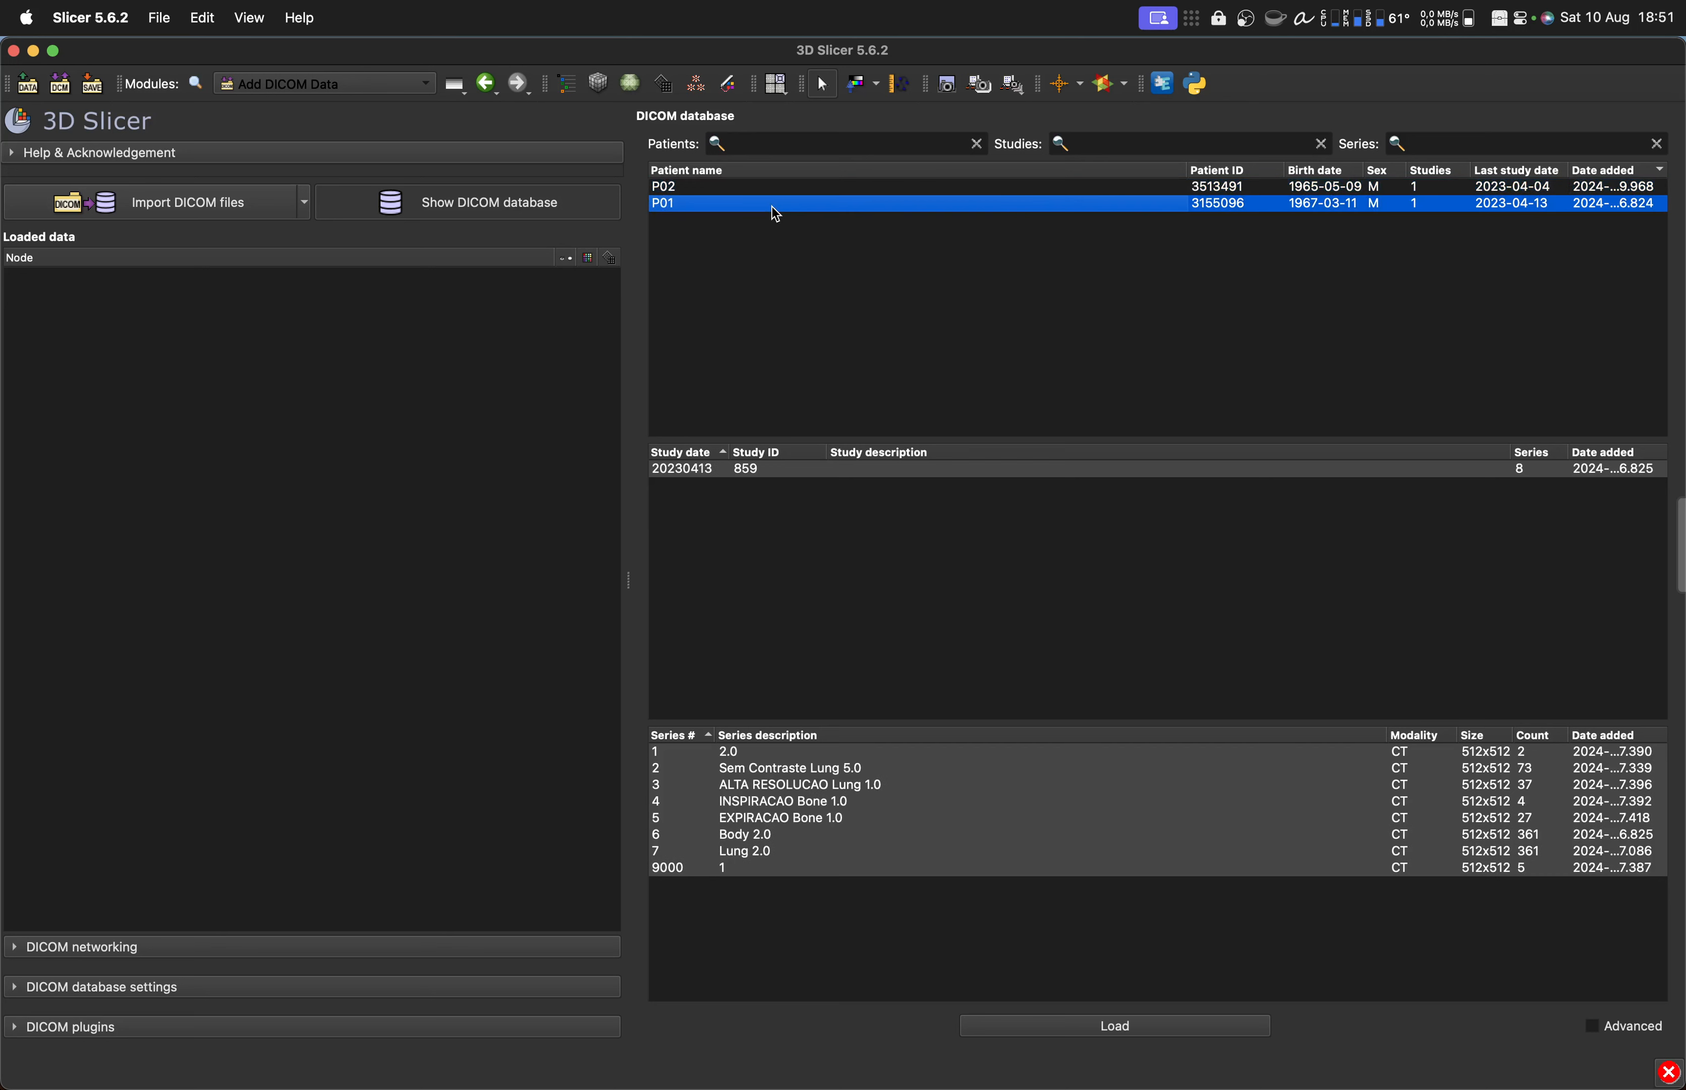
pyautogui.rightClick(773, 207)
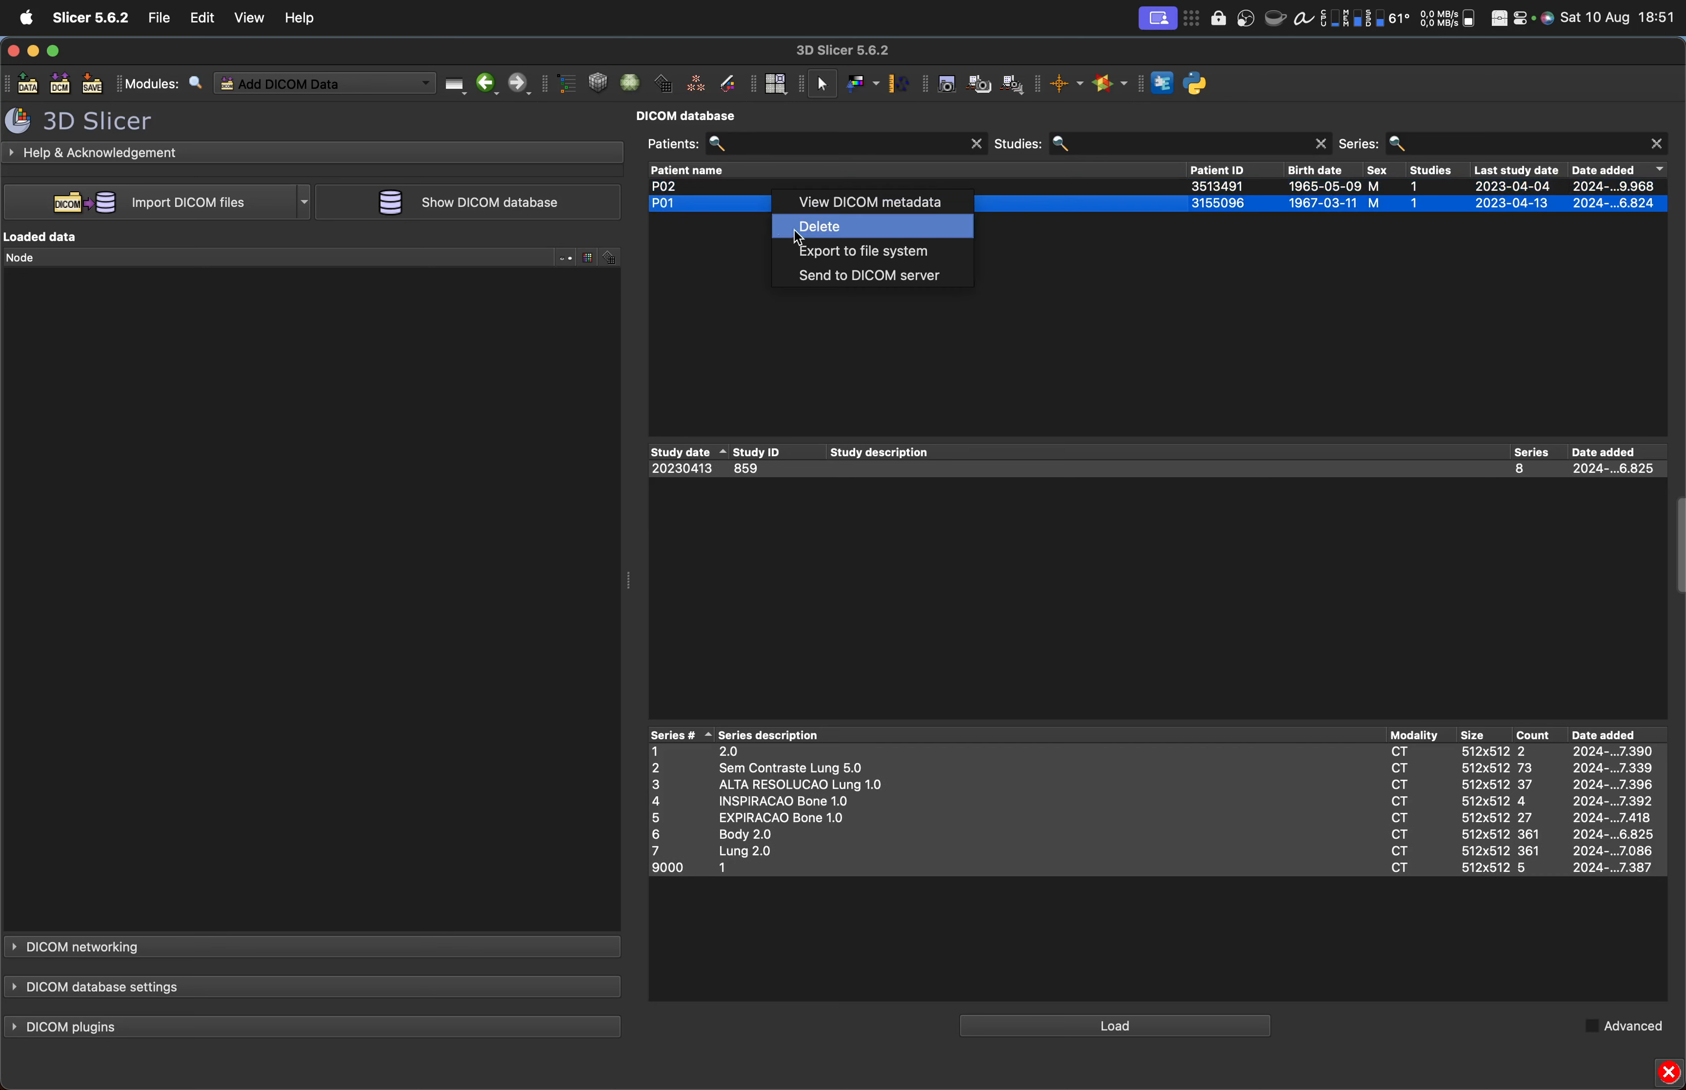
pyautogui.click(834, 226)
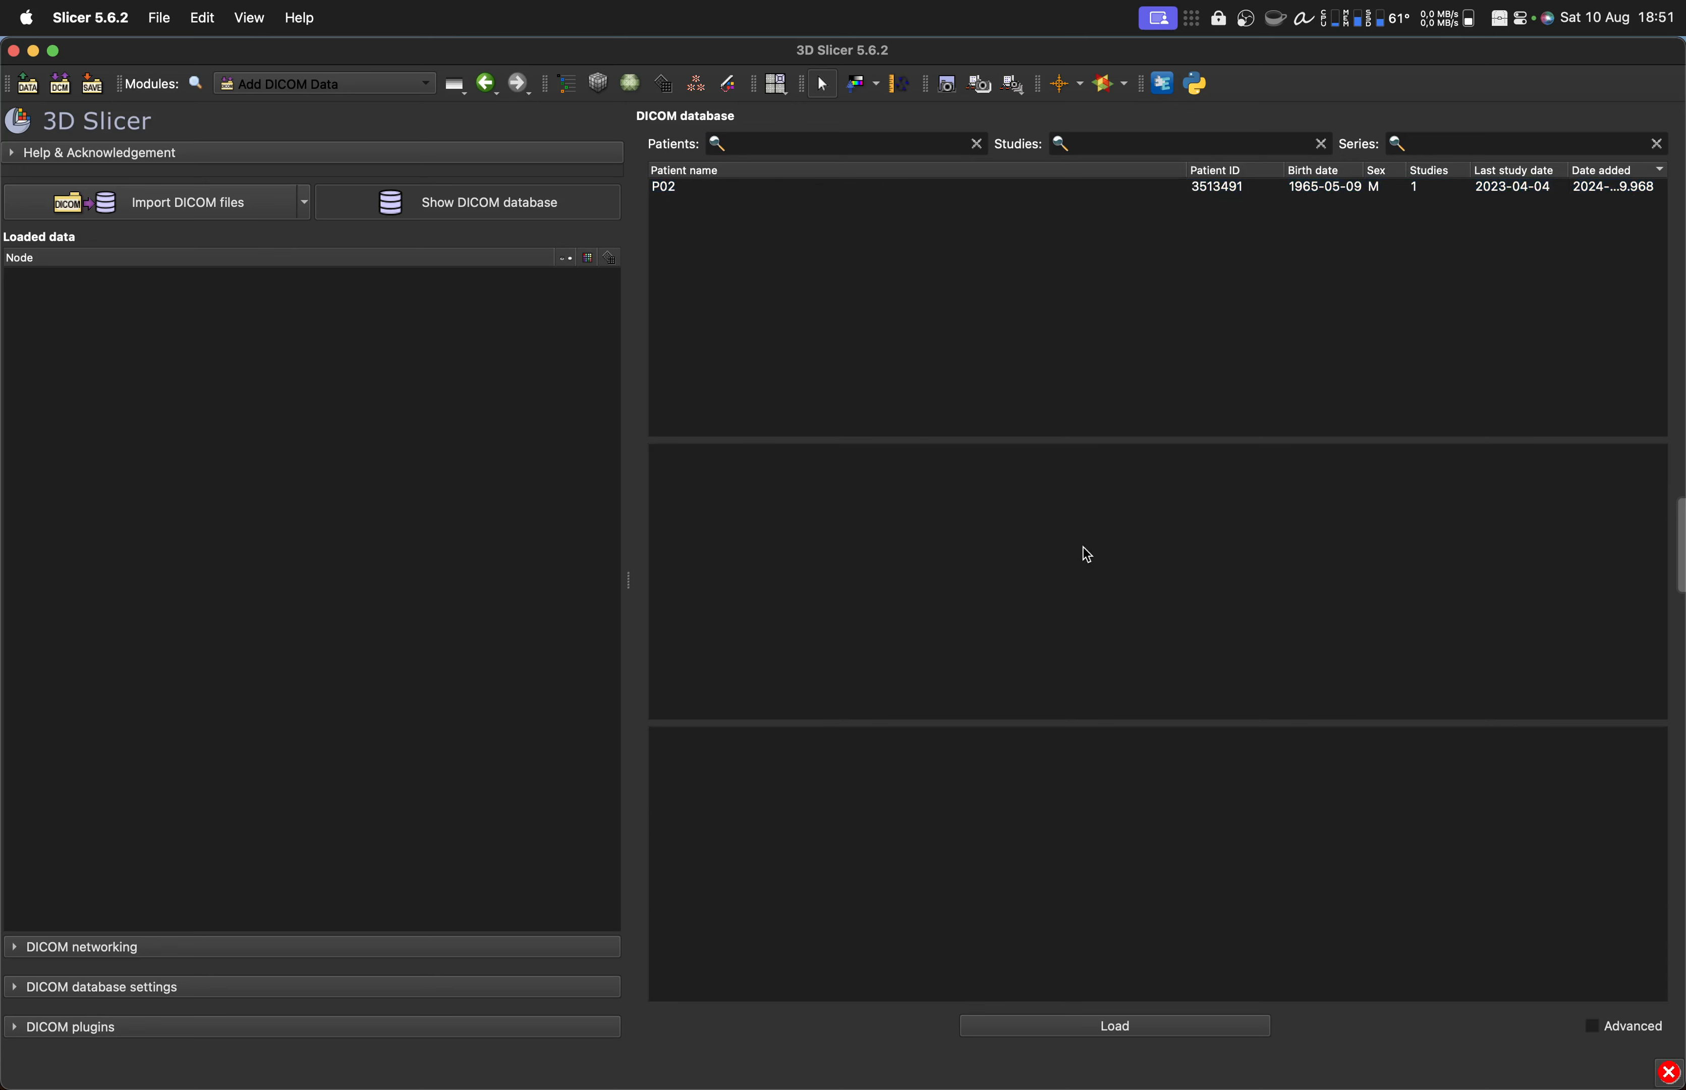
# Step: Load the Body 2.0 series of patient P02 into the scene
pyautogui.click(820, 190)
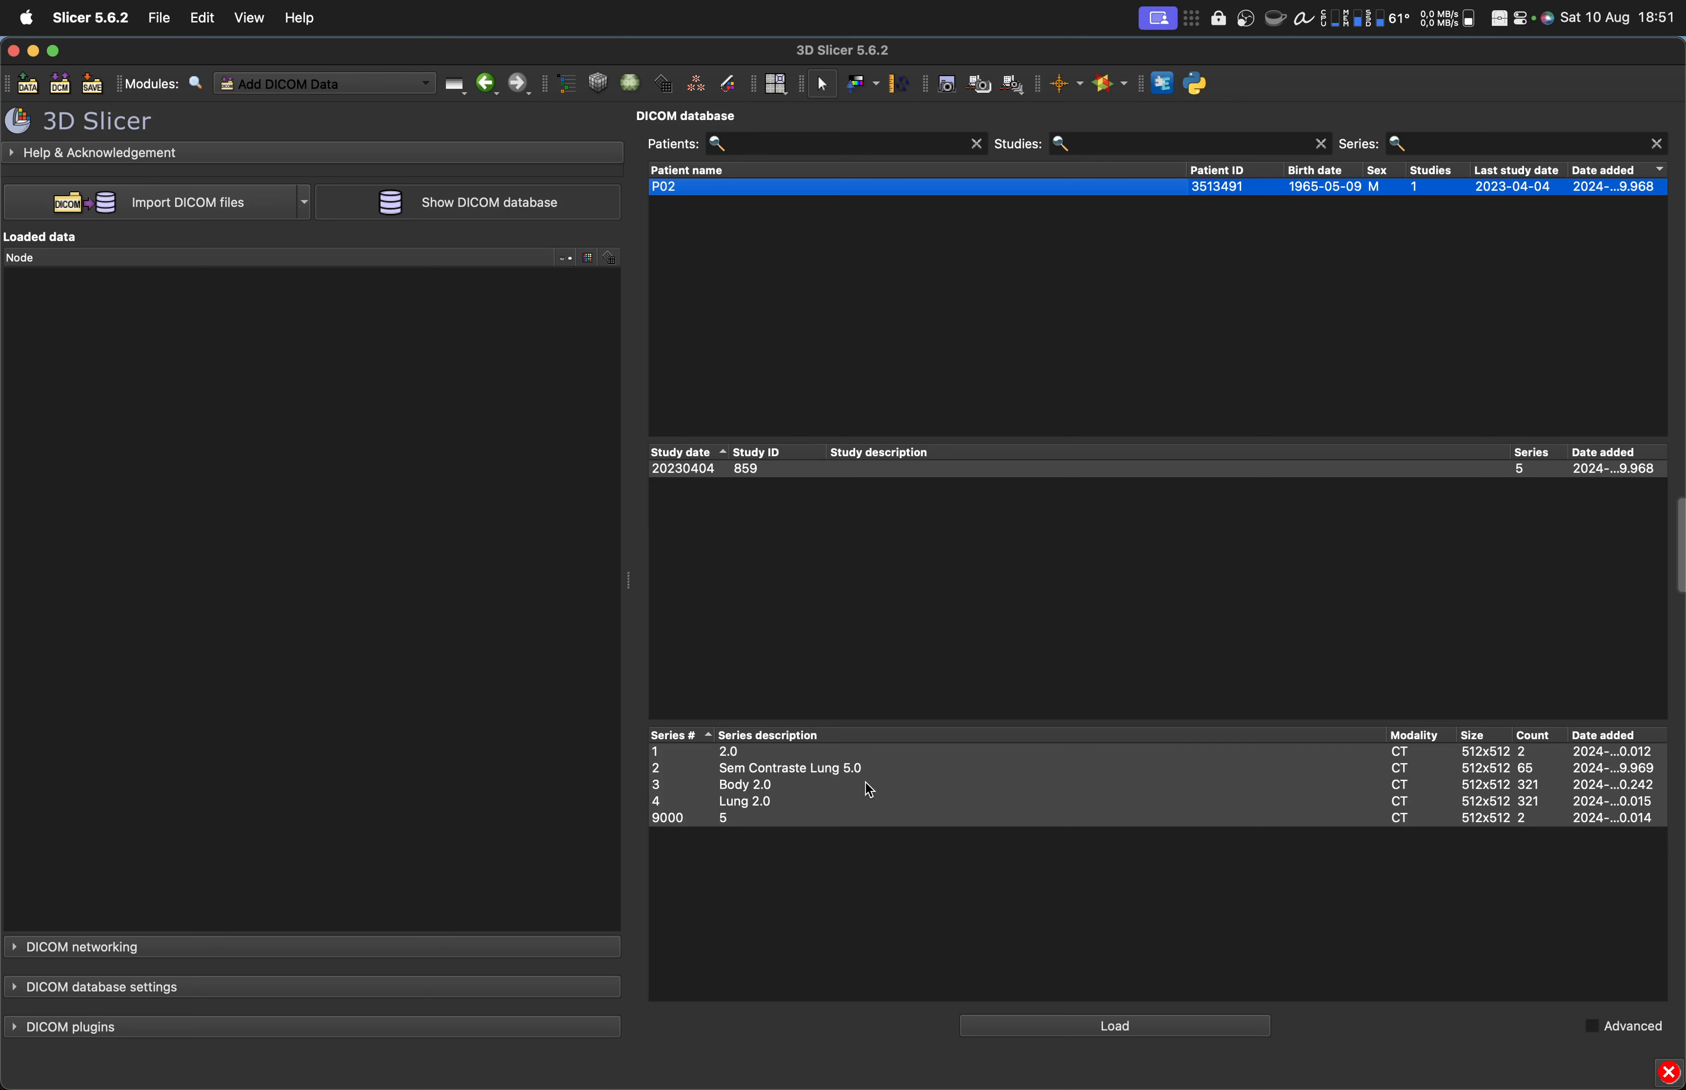
pyautogui.click(840, 786)
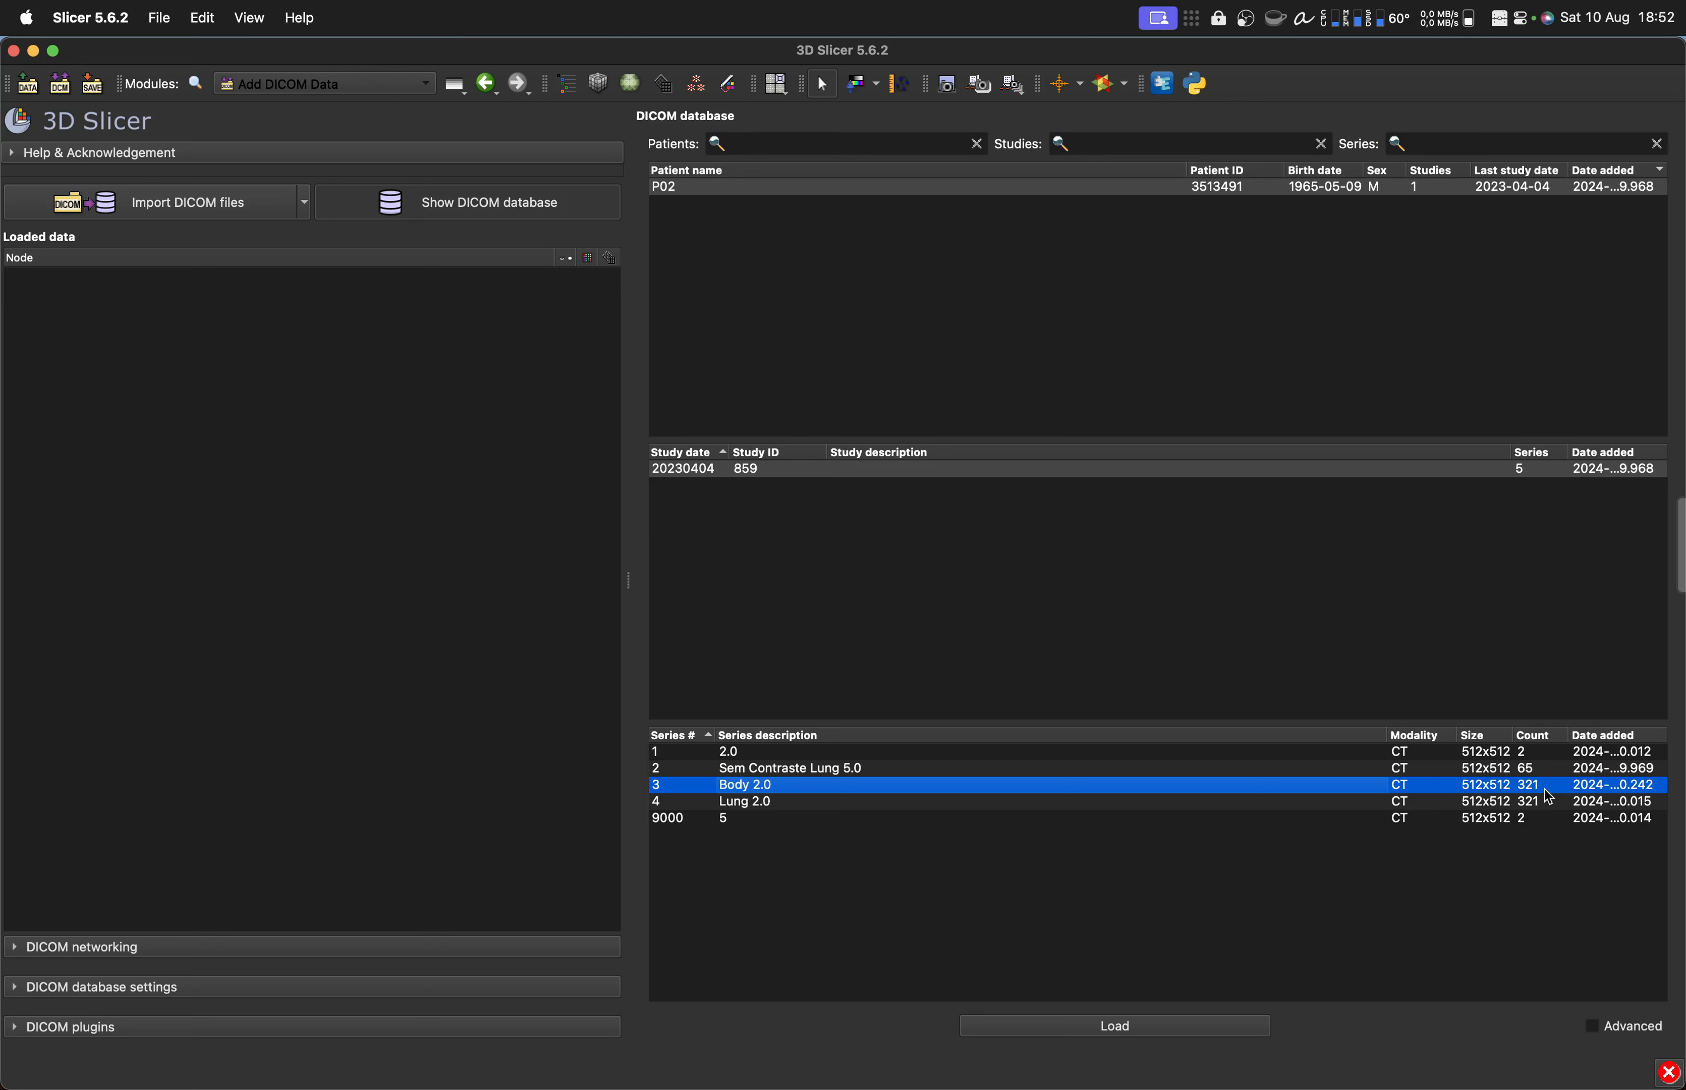
pyautogui.doubleClick(1209, 795)
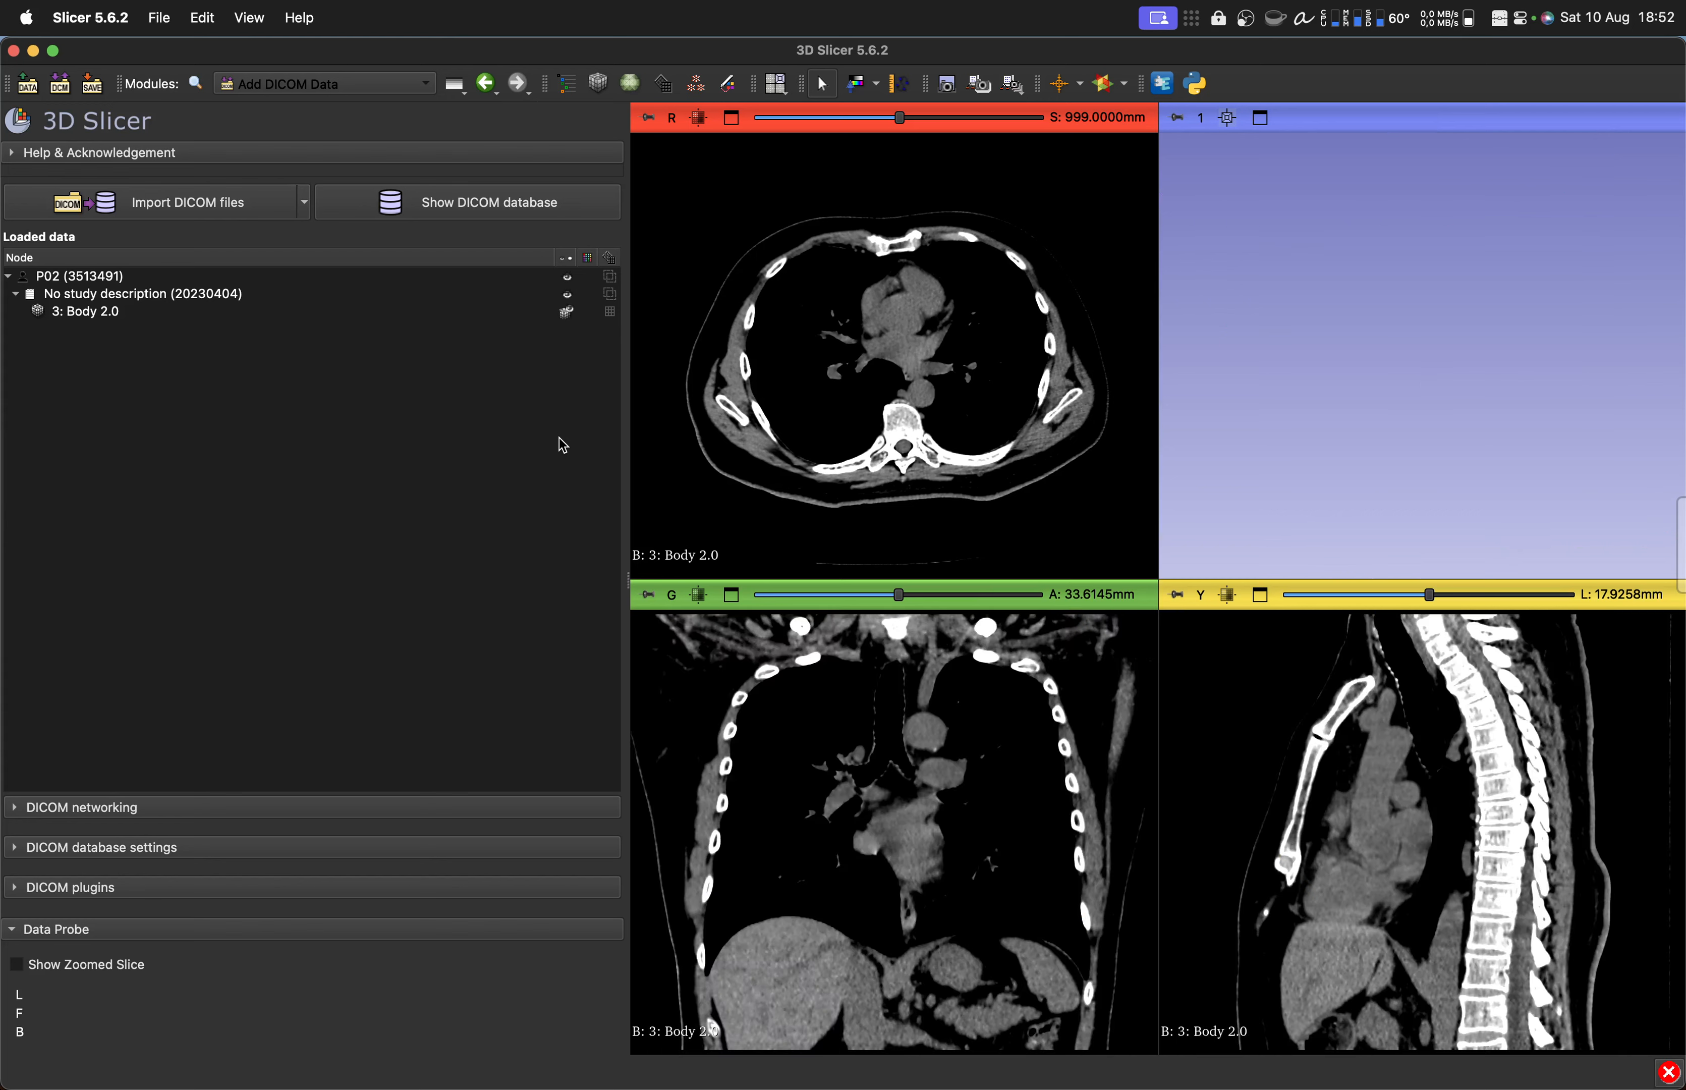
# Step: Open the Lung CT Segmenter module and start point placement on the Body 2.0 volume
pyautogui.click(422, 85)
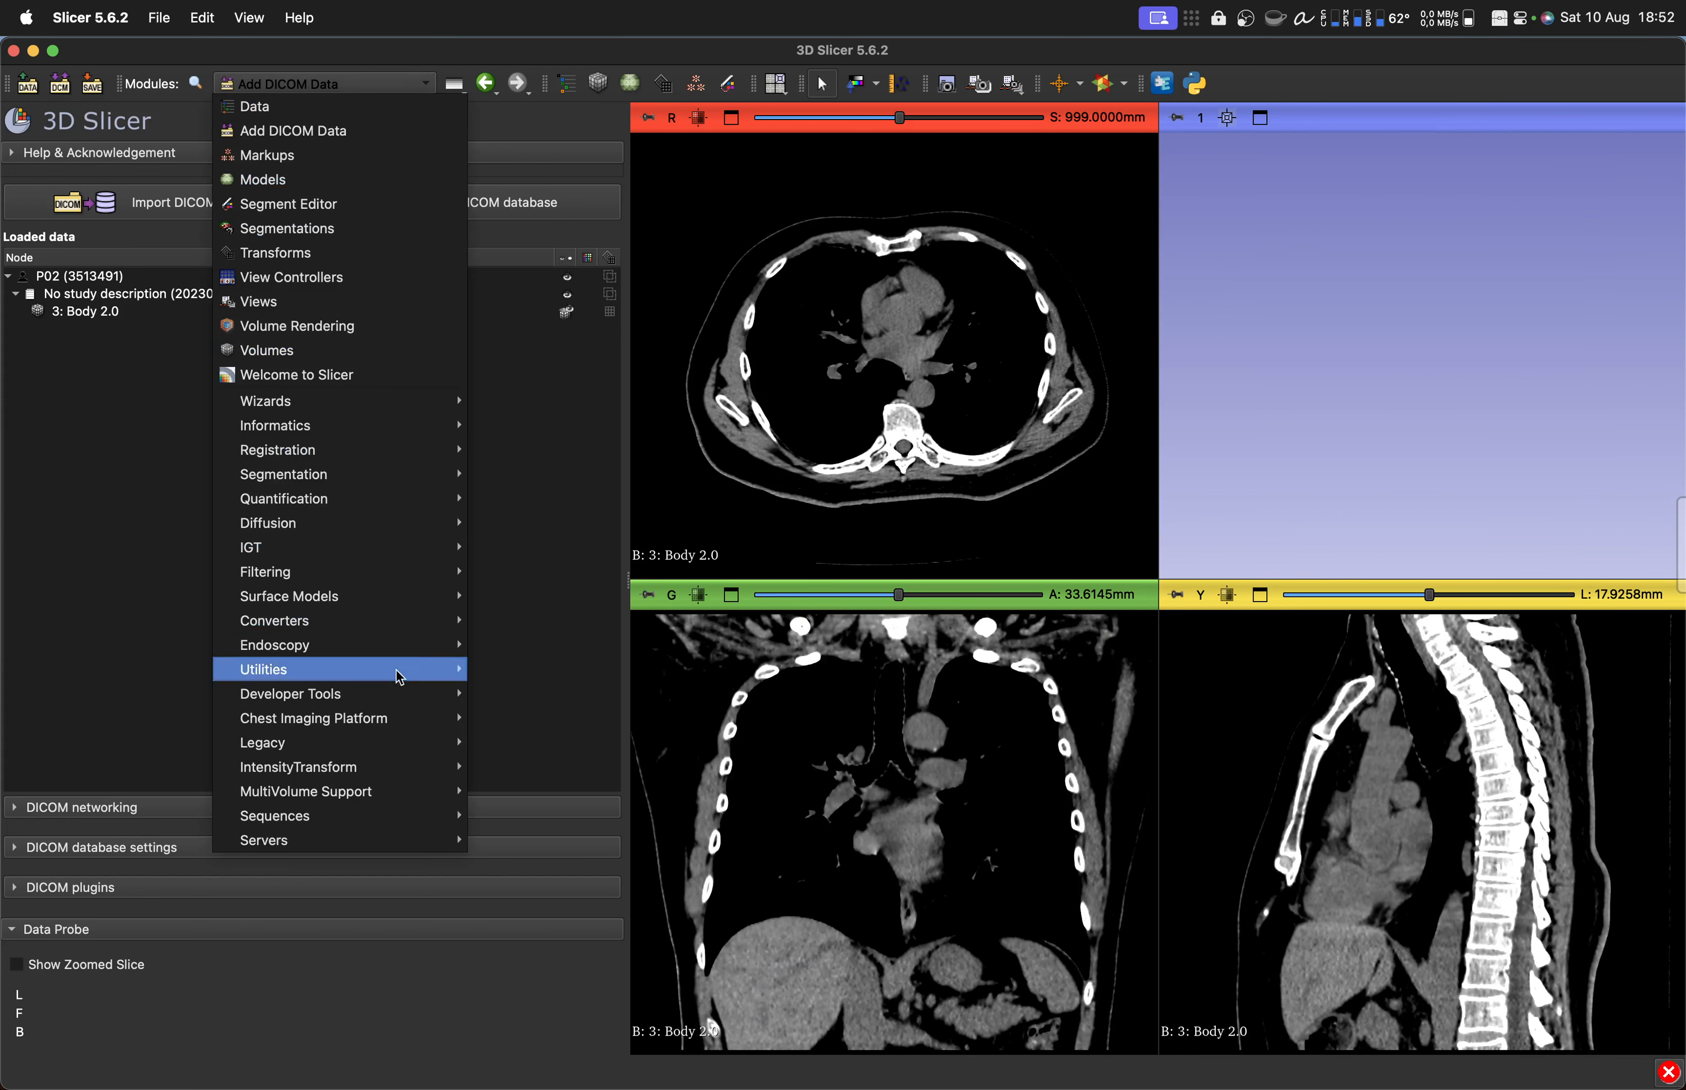
pyautogui.moveTo(409, 722)
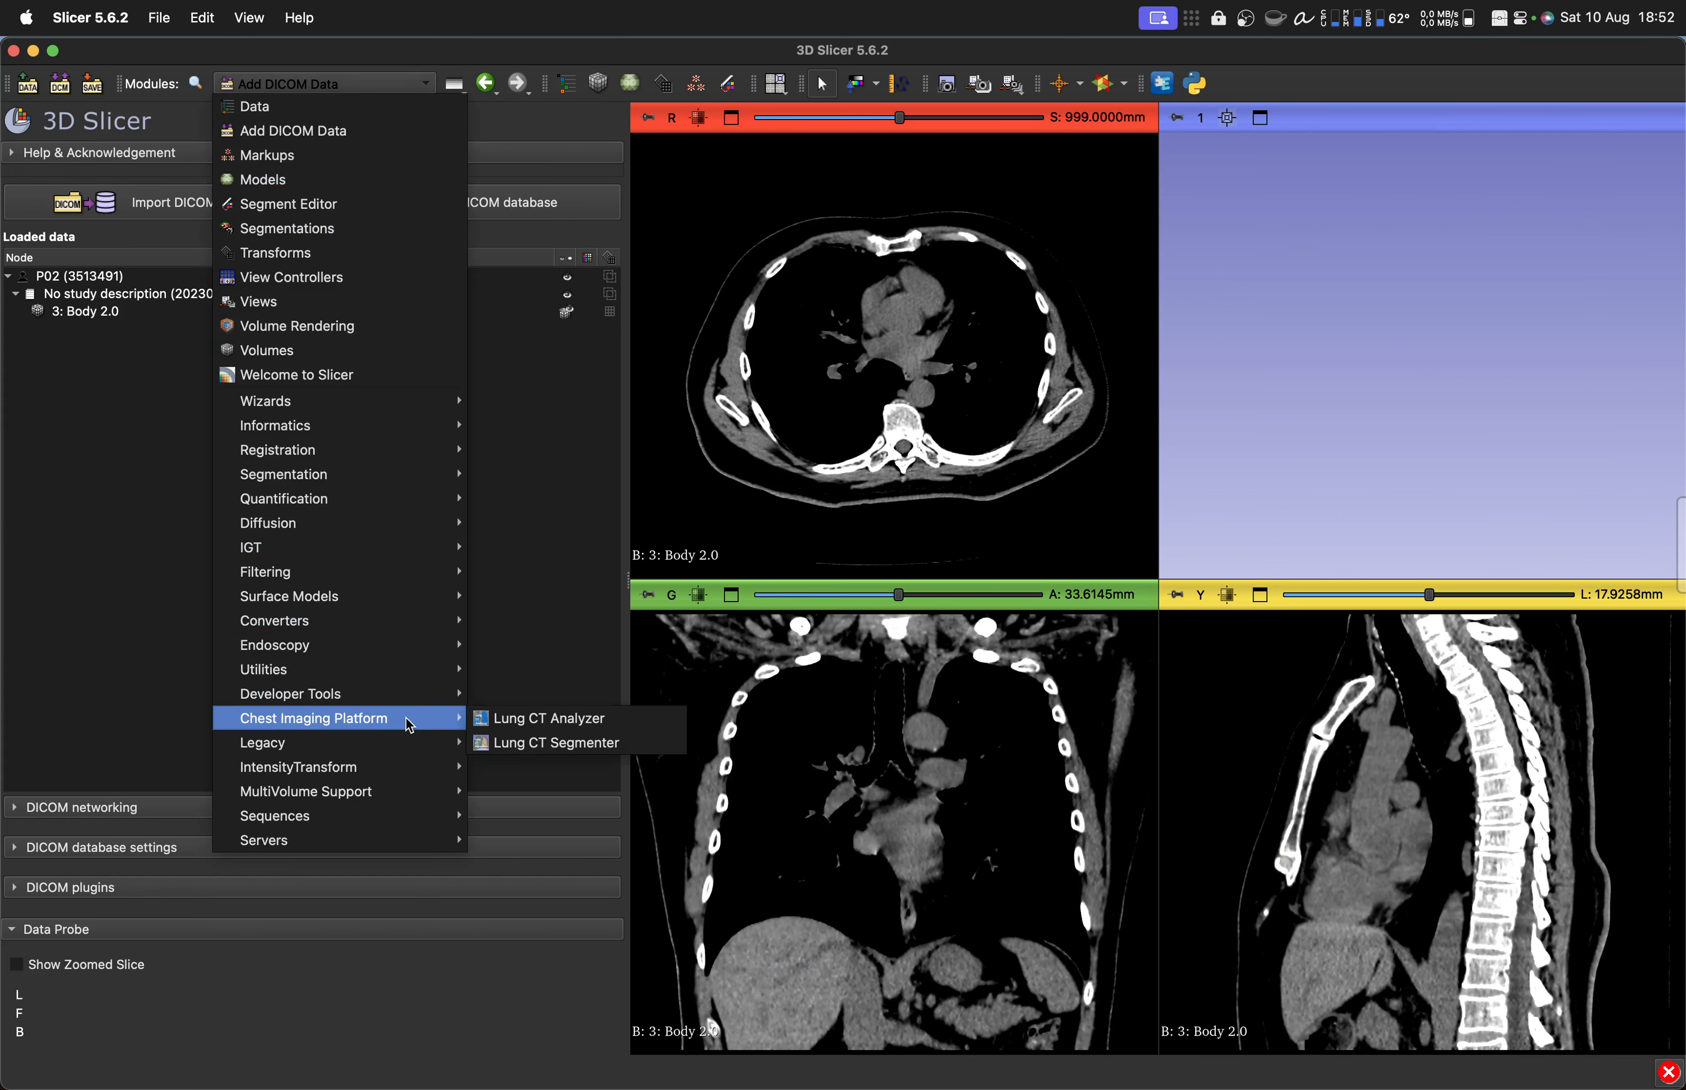
pyautogui.click(519, 744)
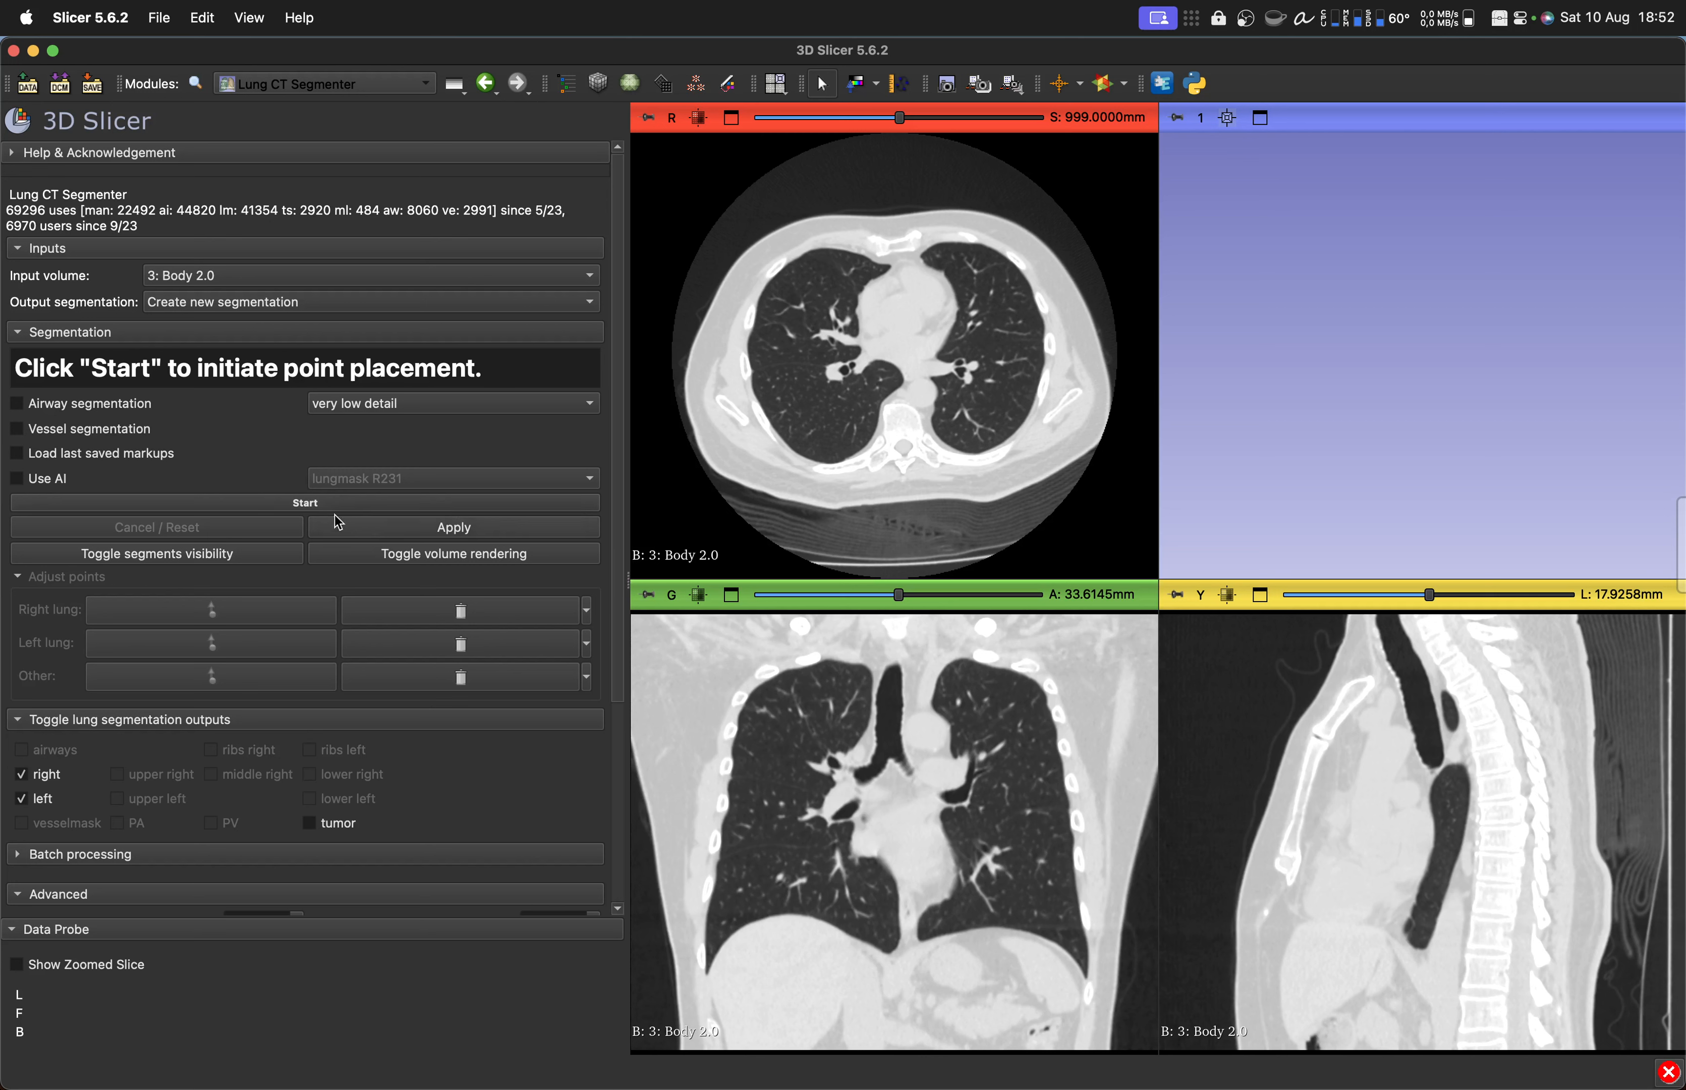
pyautogui.click(316, 504)
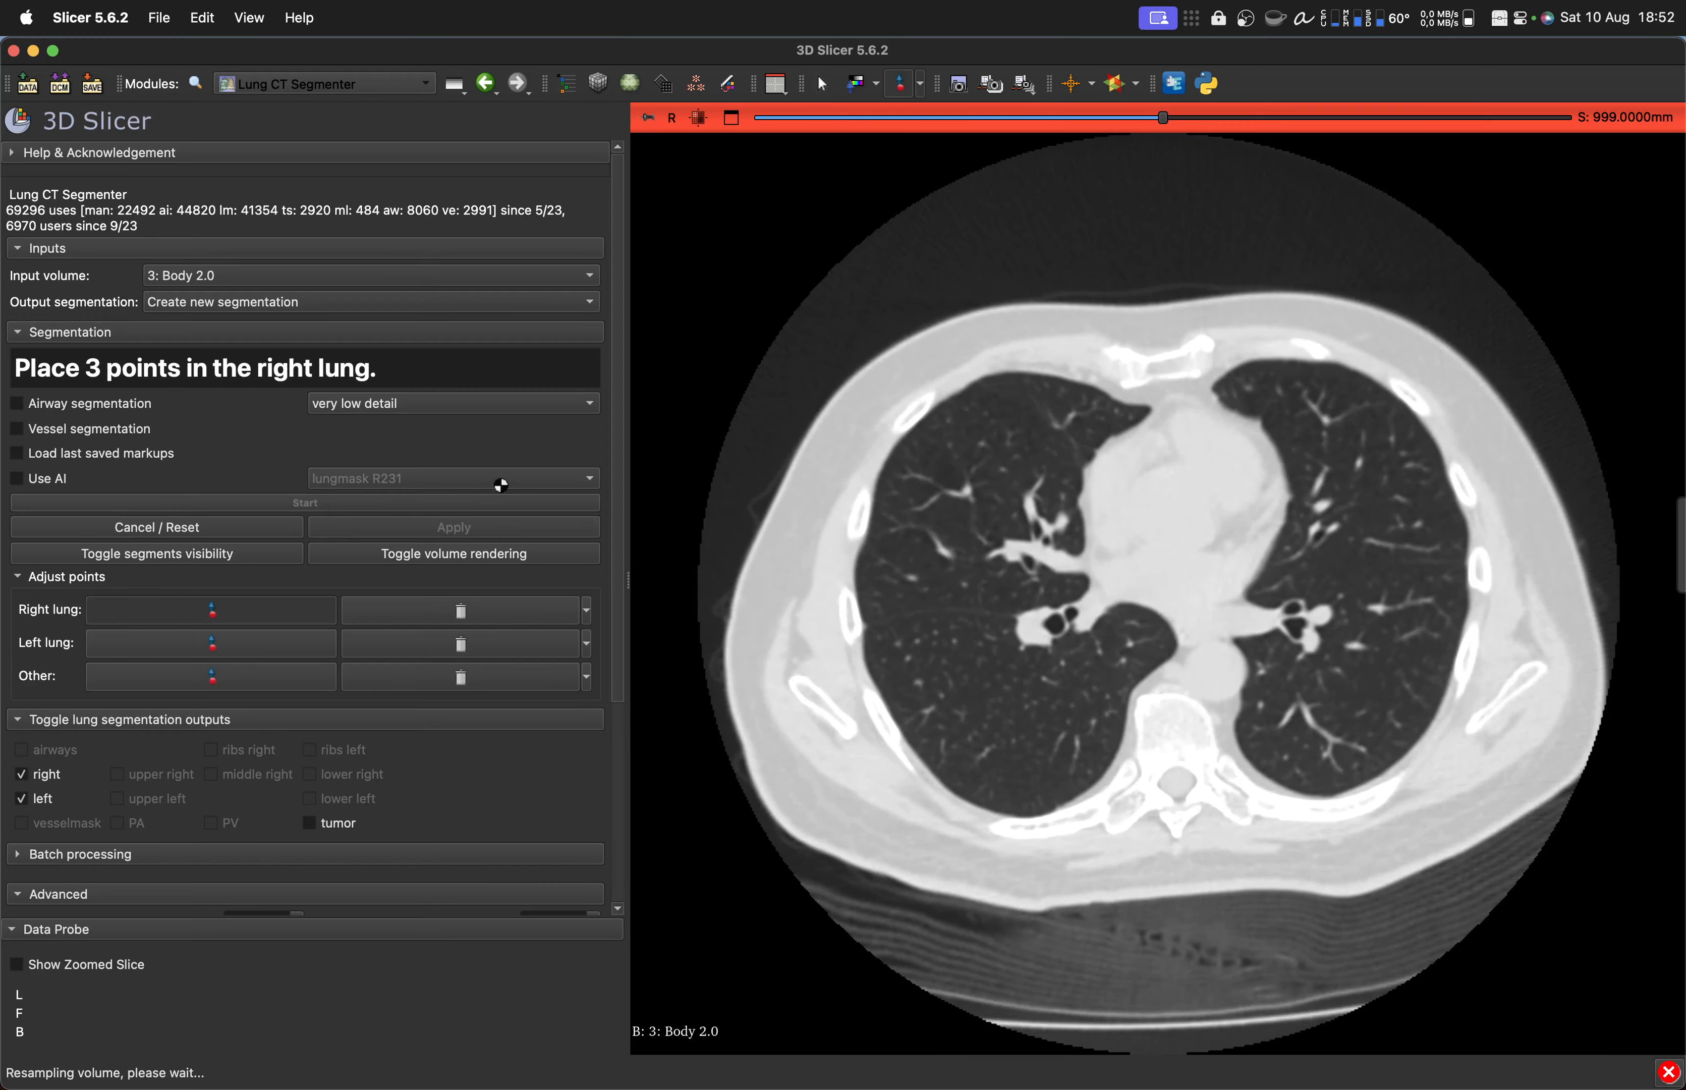
# Step: Place three points in the right lung and three in the left lung on the axial slice
pyautogui.click(1030, 470)
pyautogui.click(1000, 450)
pyautogui.click(955, 611)
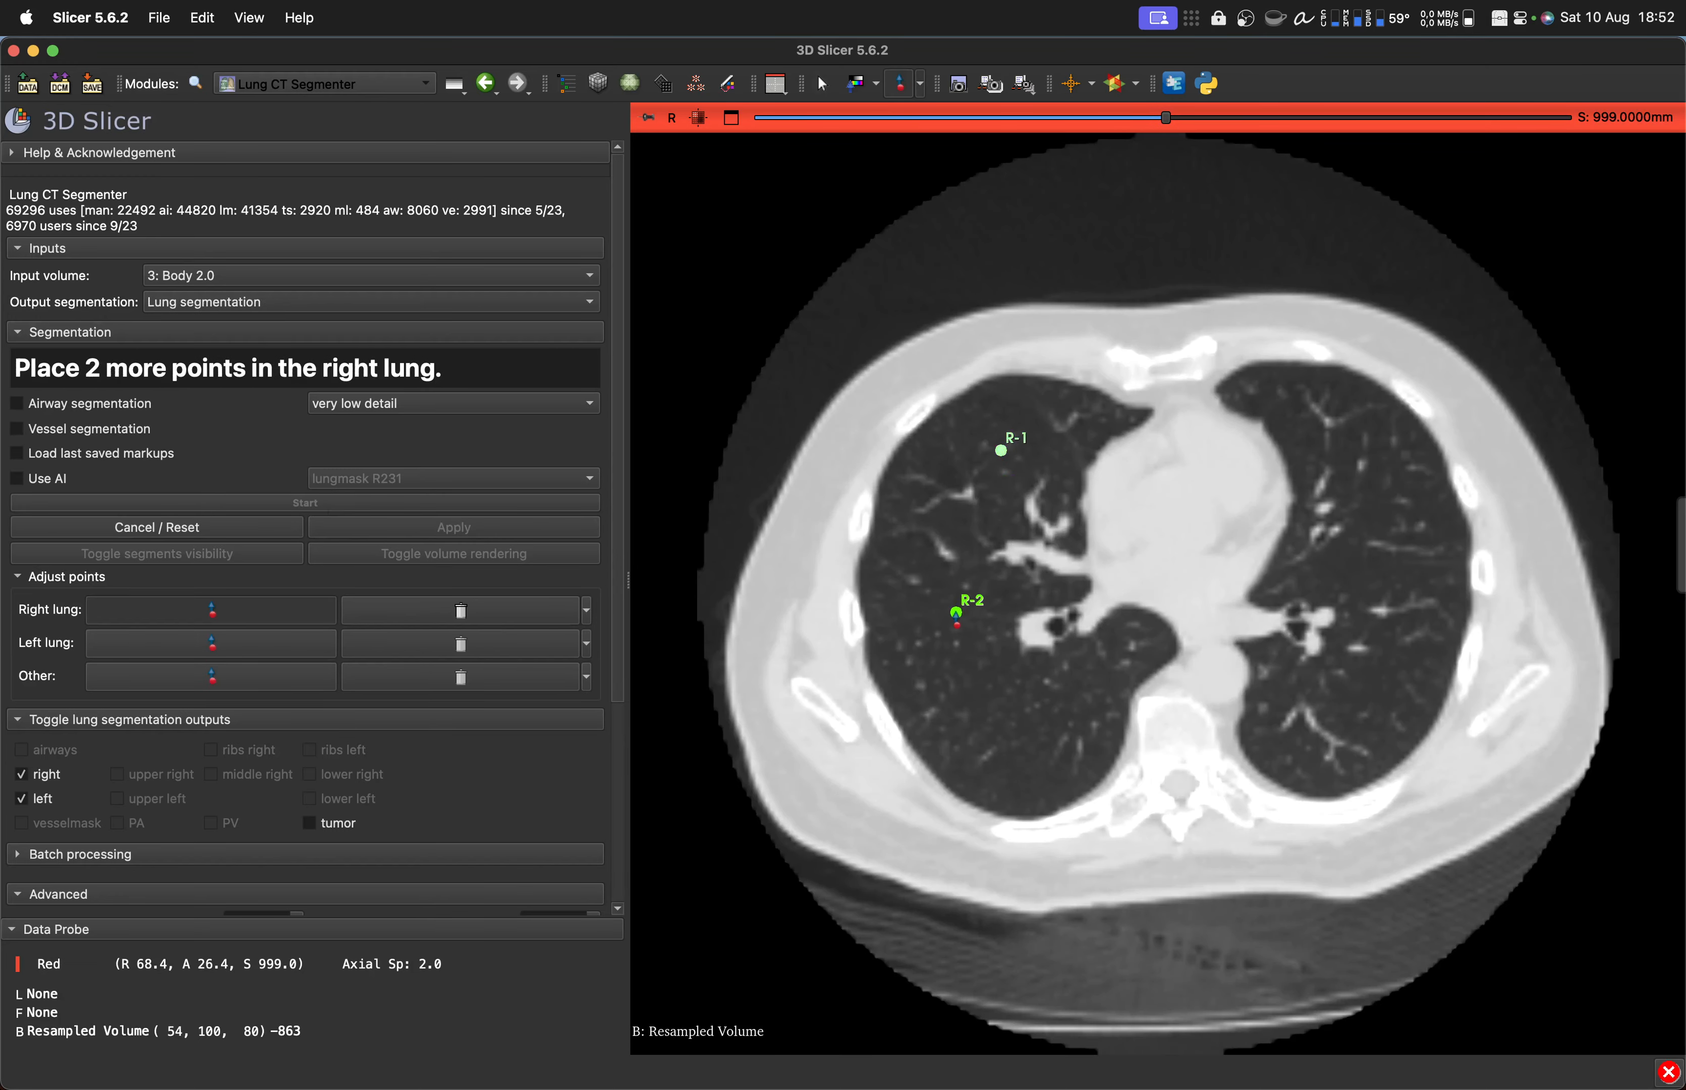
pyautogui.click(1025, 742)
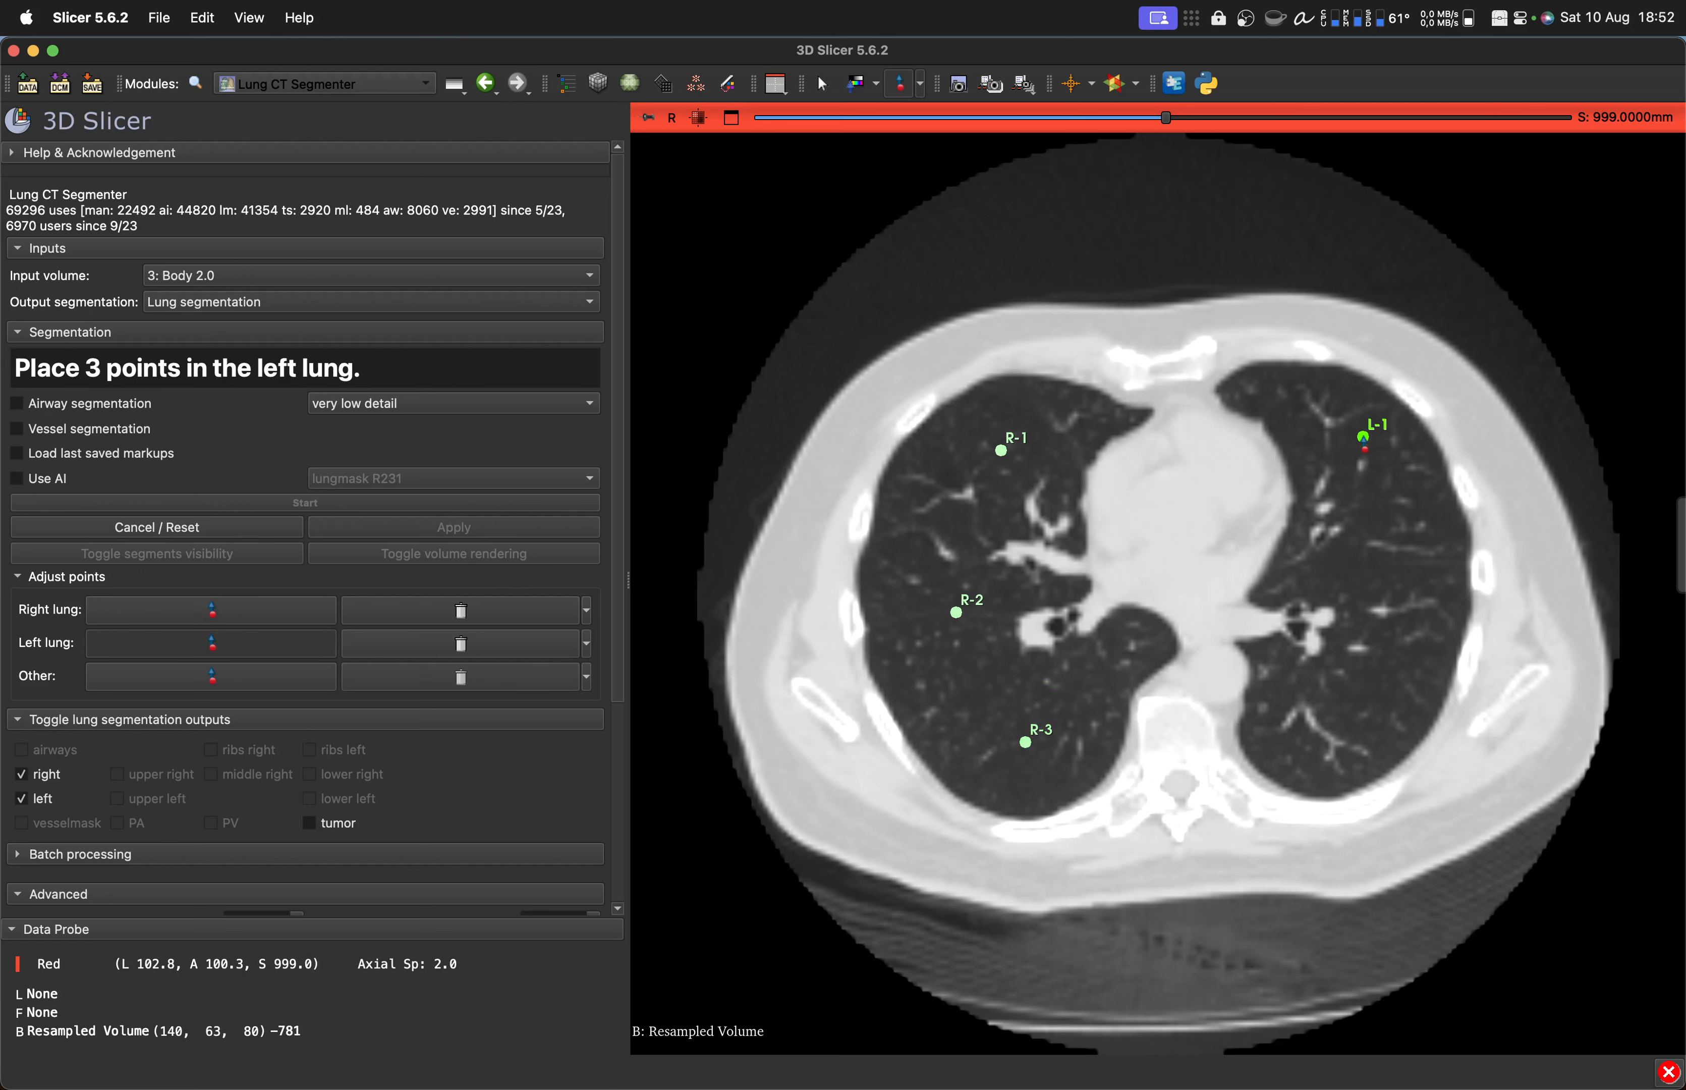
pyautogui.click(1363, 435)
pyautogui.click(1376, 622)
pyautogui.click(1336, 734)
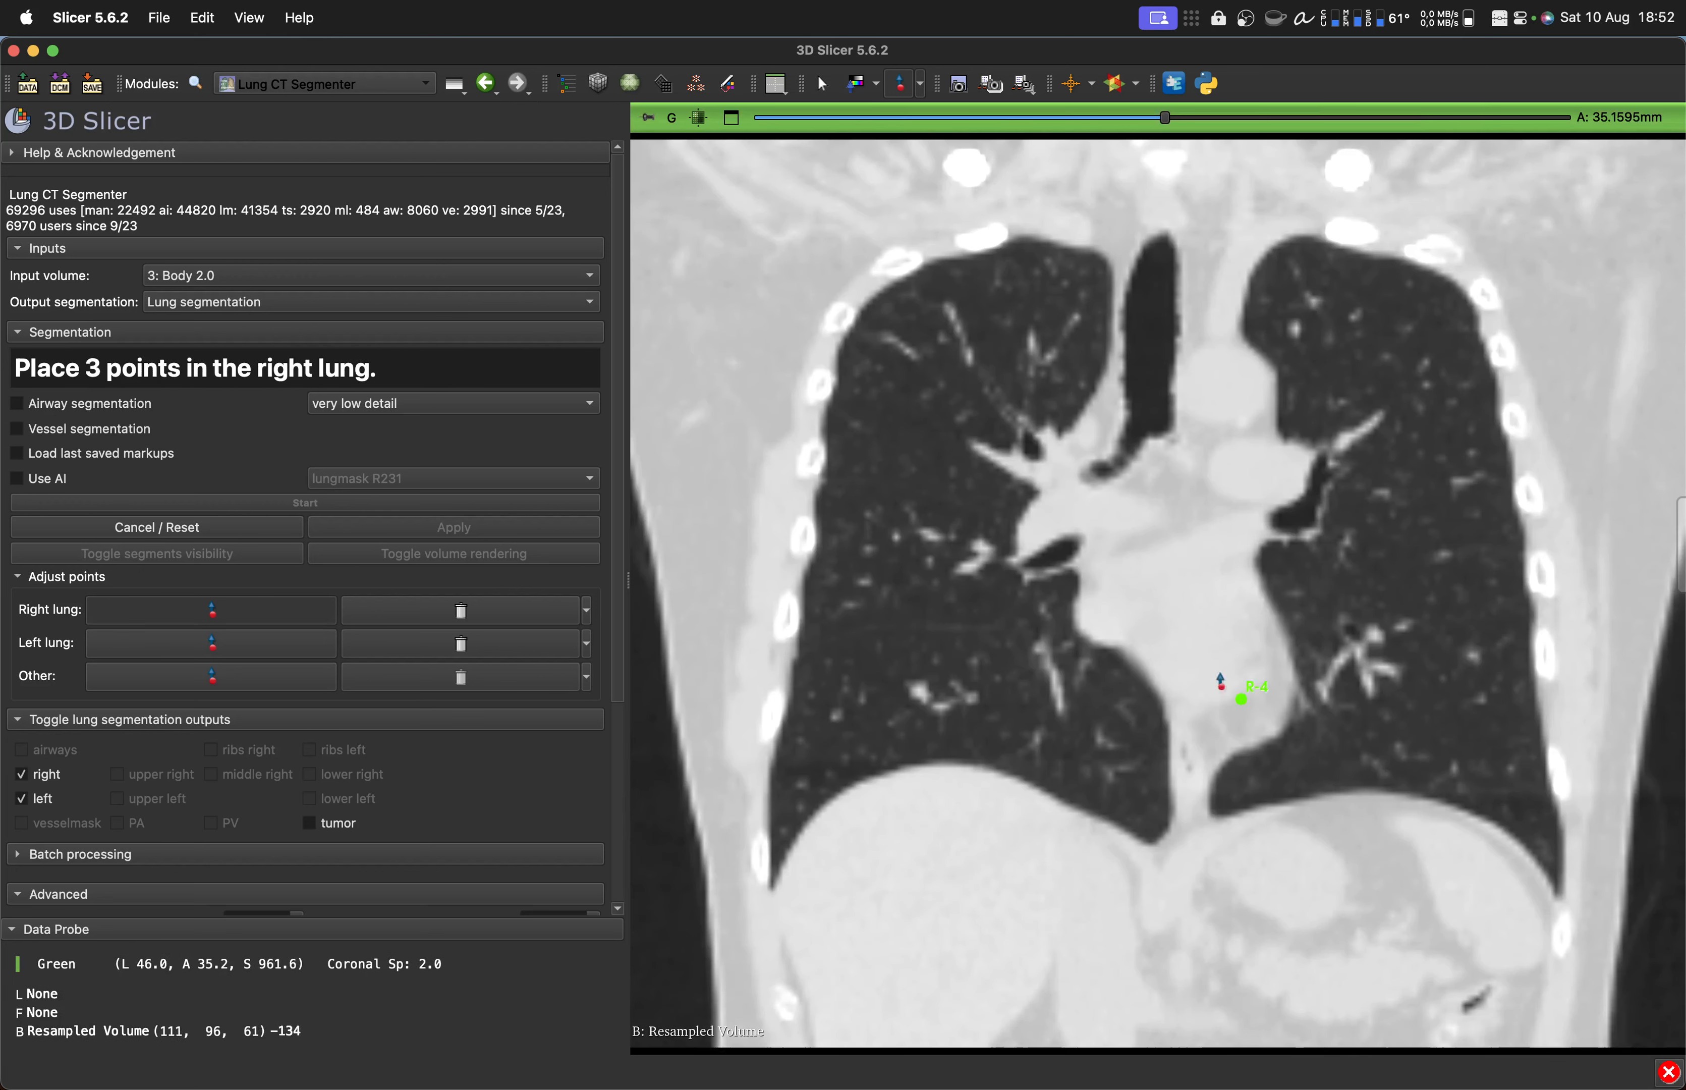
# Step: Place three points in the right lung and three in the left lung on the coronal slice
pyautogui.click(976, 350)
pyautogui.click(911, 557)
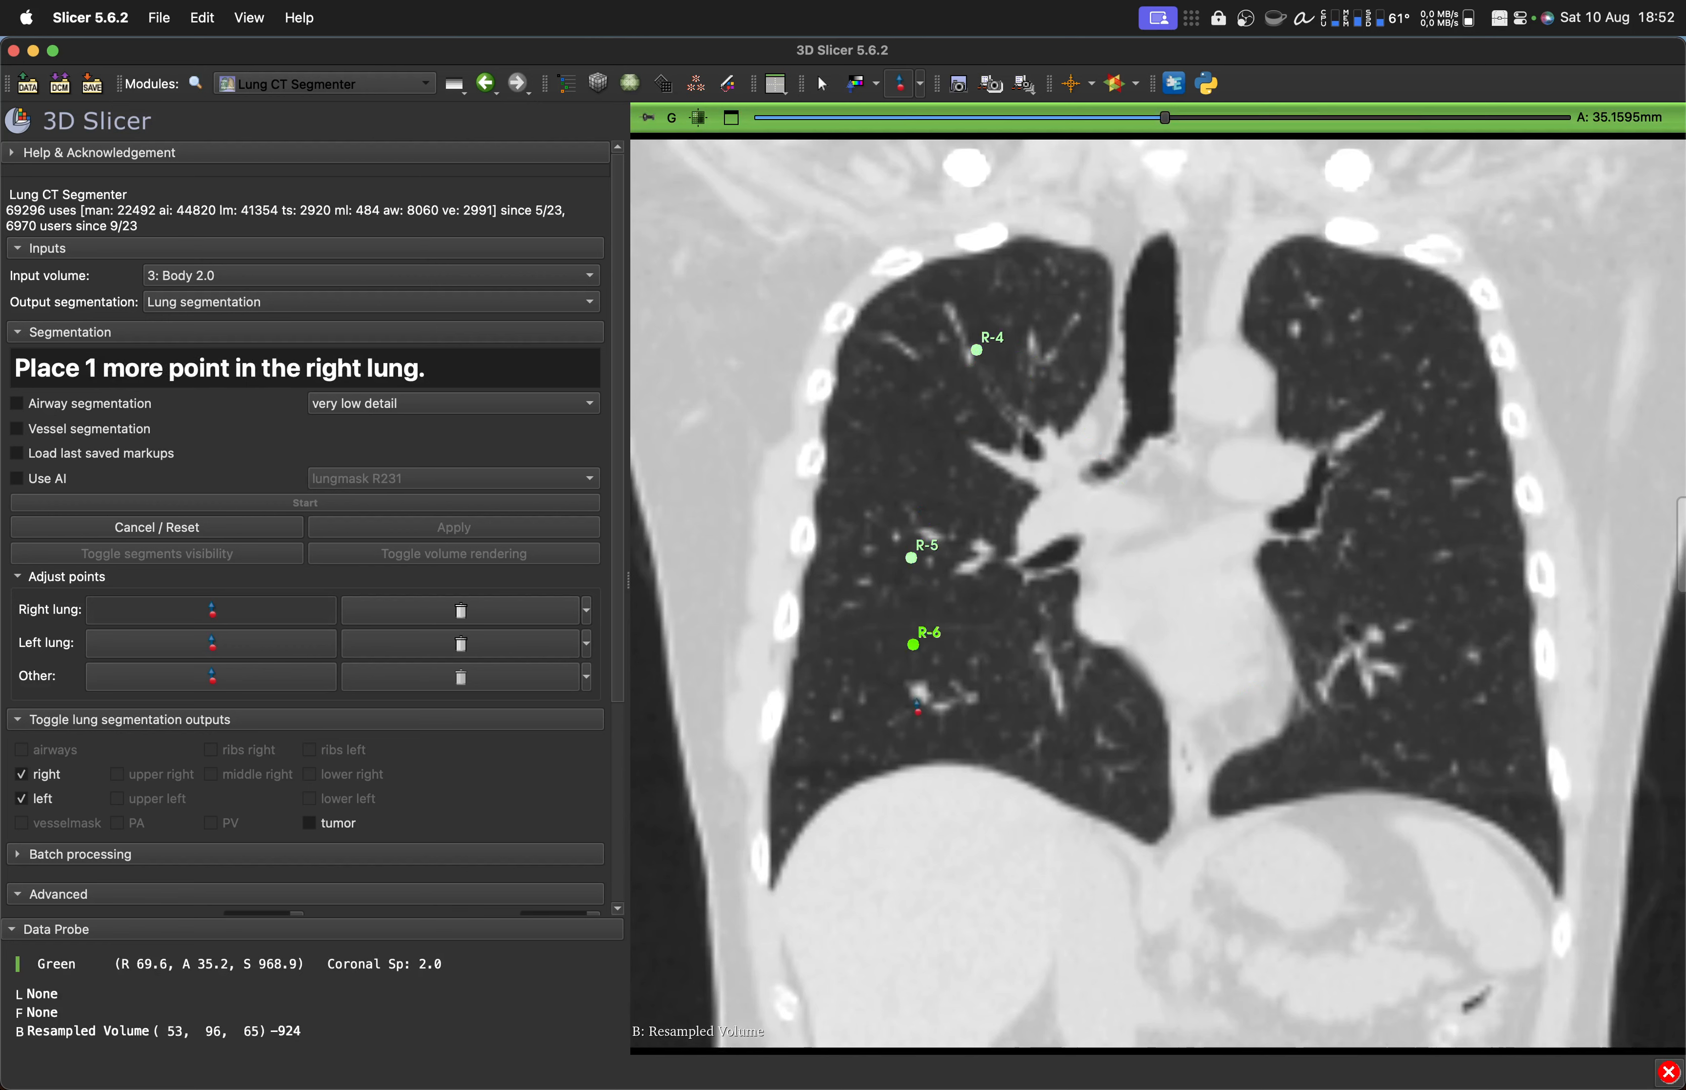
pyautogui.click(921, 722)
pyautogui.click(1355, 329)
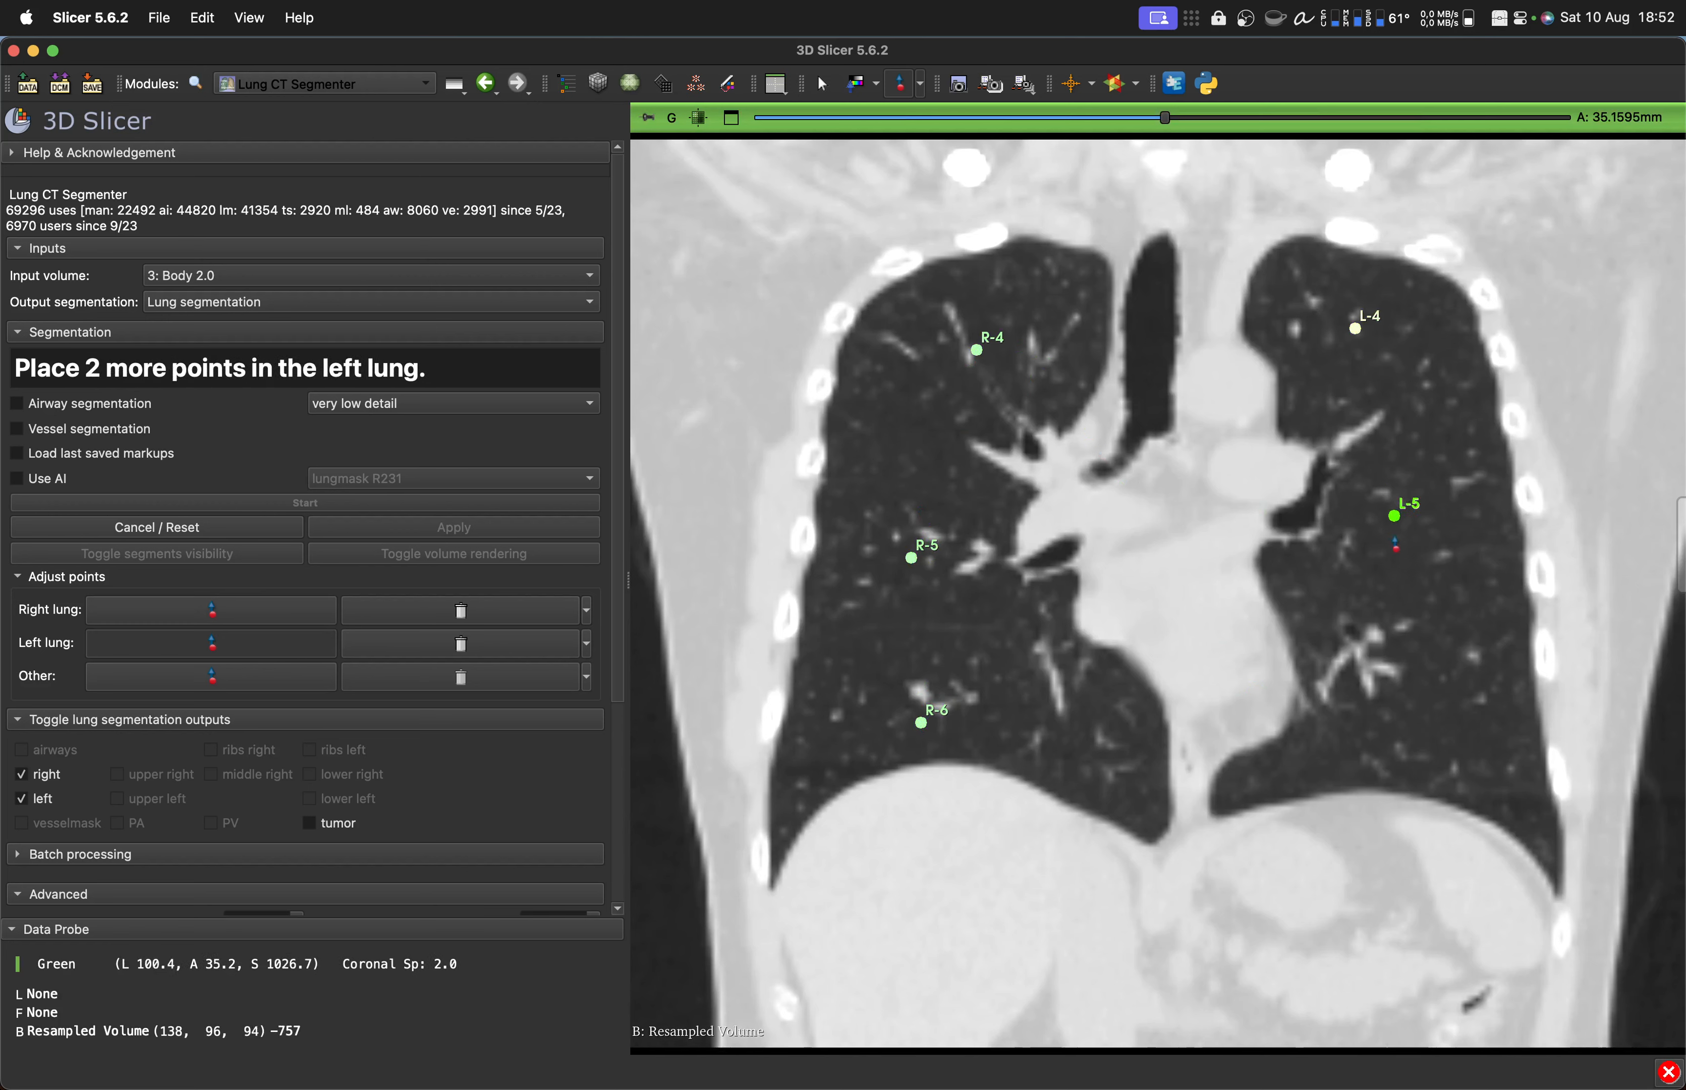
pyautogui.click(1398, 553)
pyautogui.click(1438, 731)
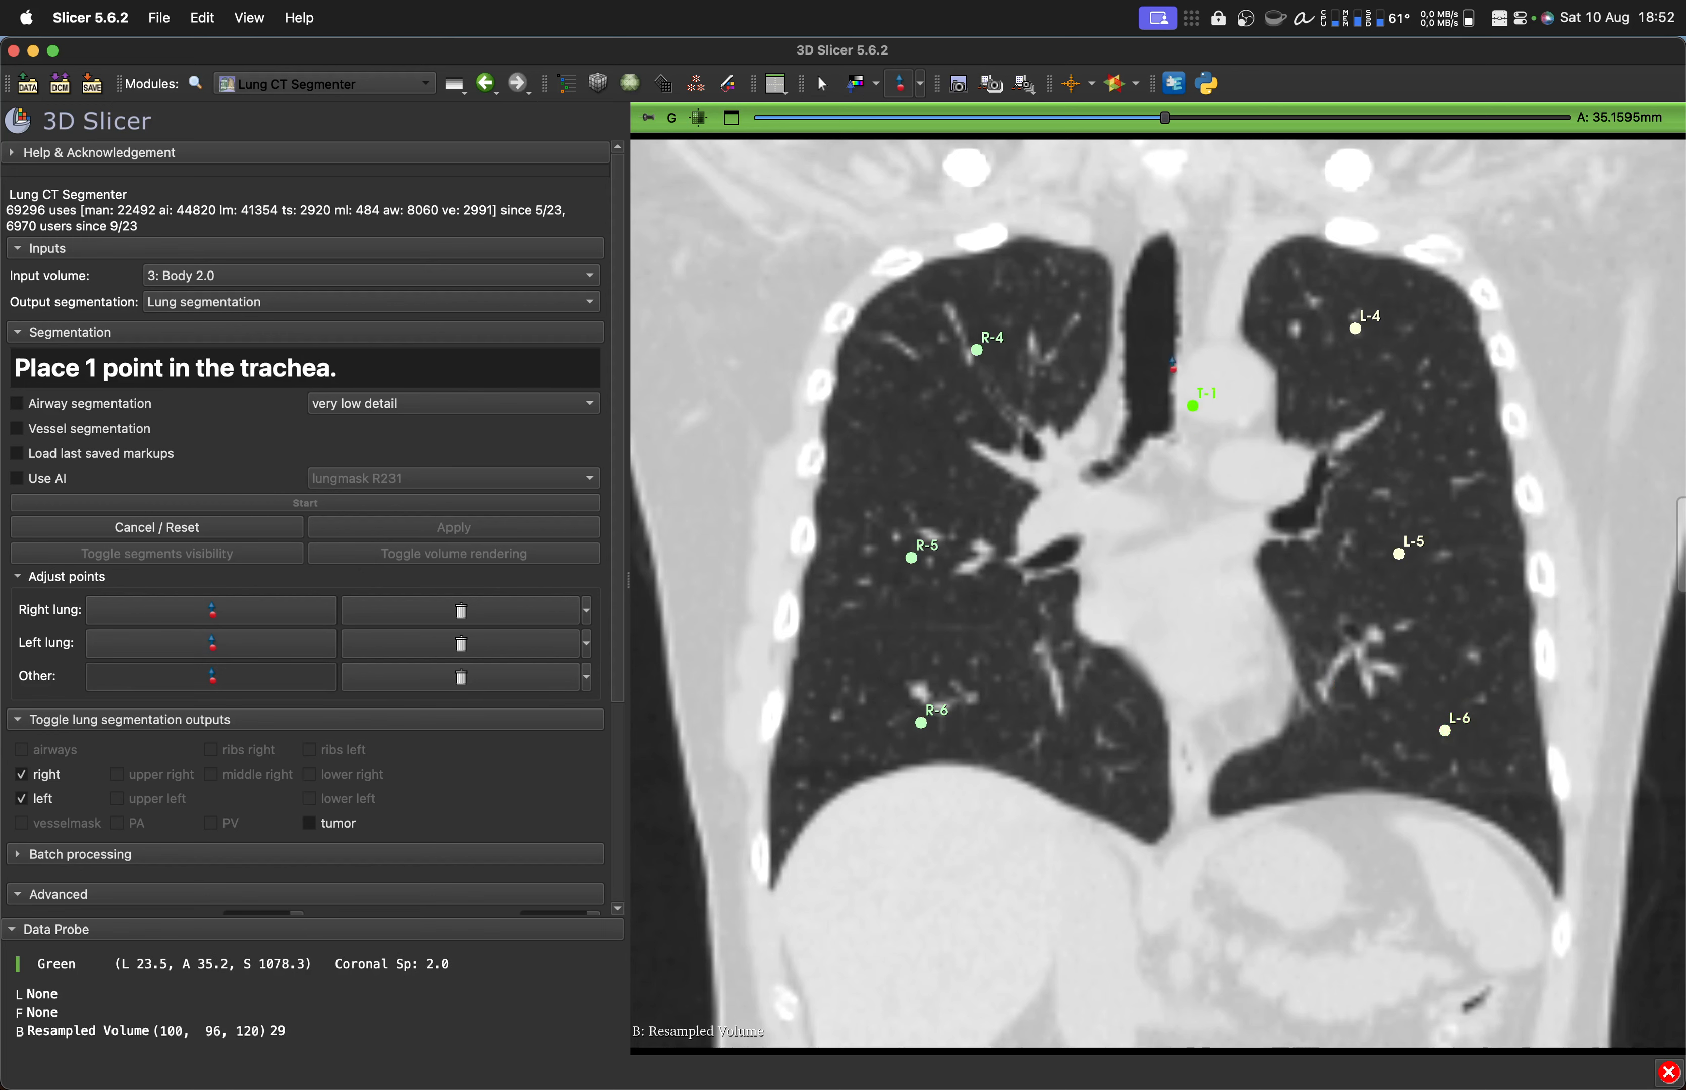
# Step: Place one point in the trachea on the coronal slice, then apply the segmentation and inspect the 3D lungs
pyautogui.click(1151, 345)
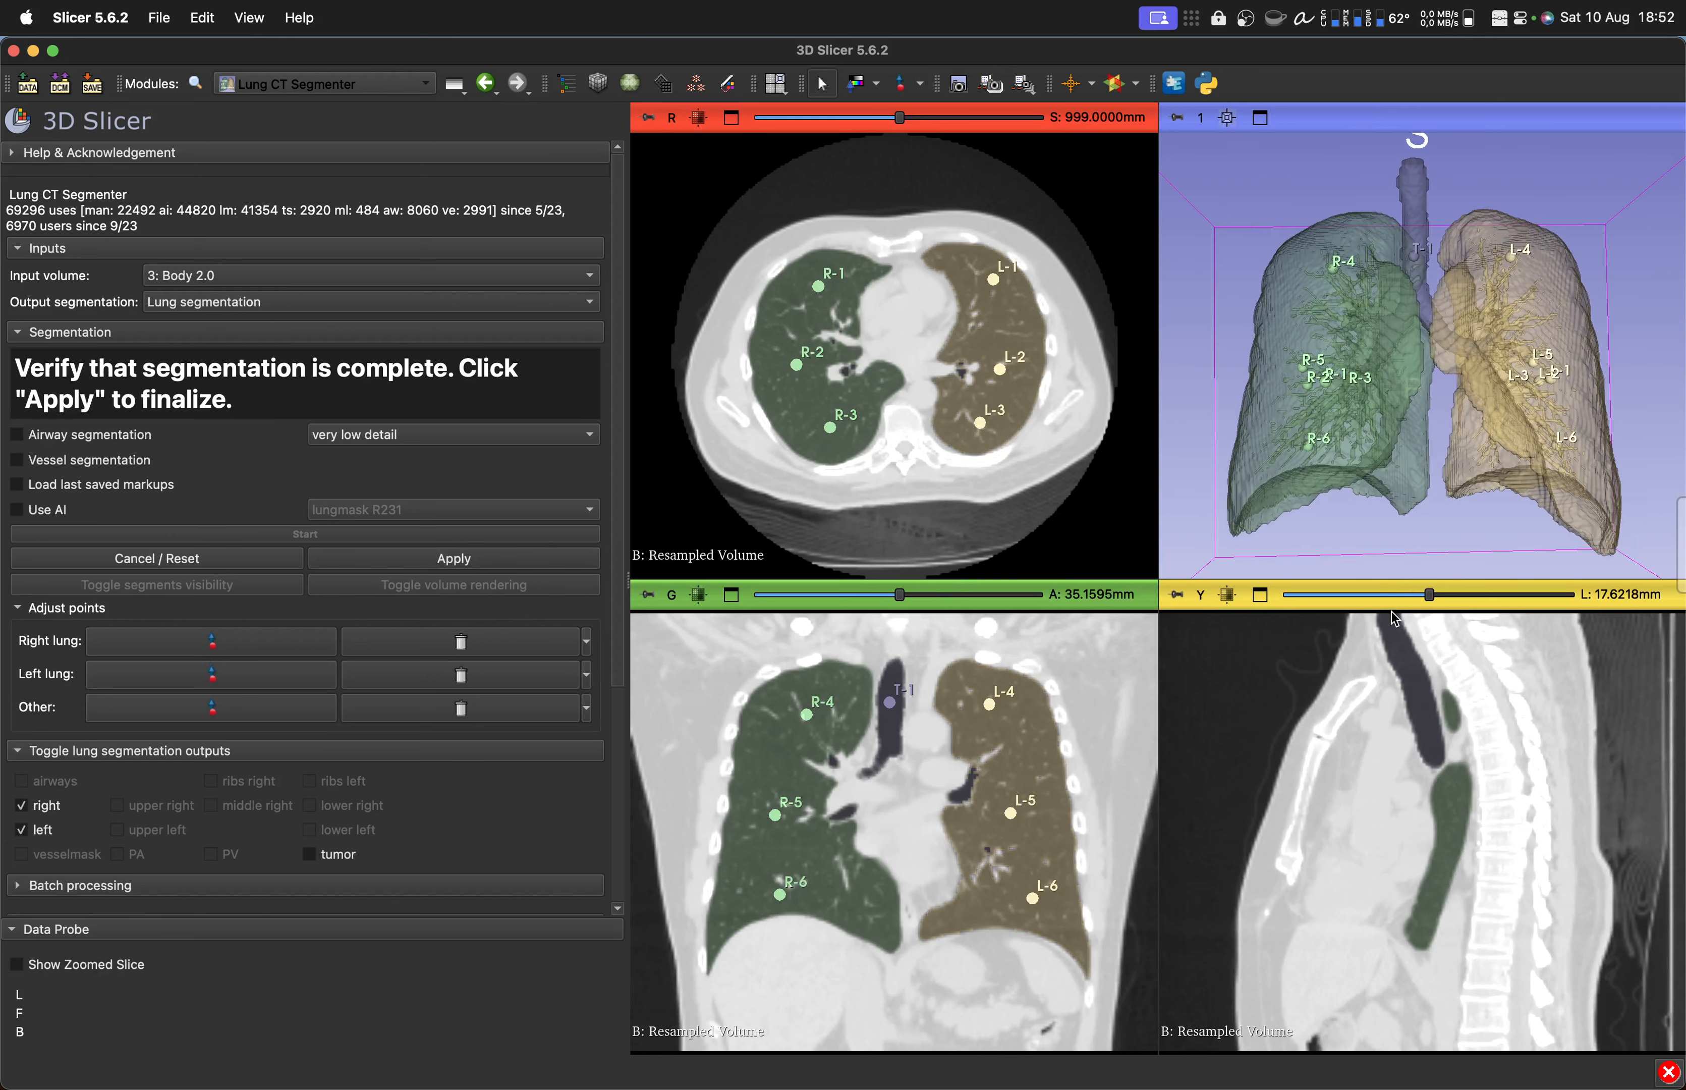
pyautogui.click(542, 559)
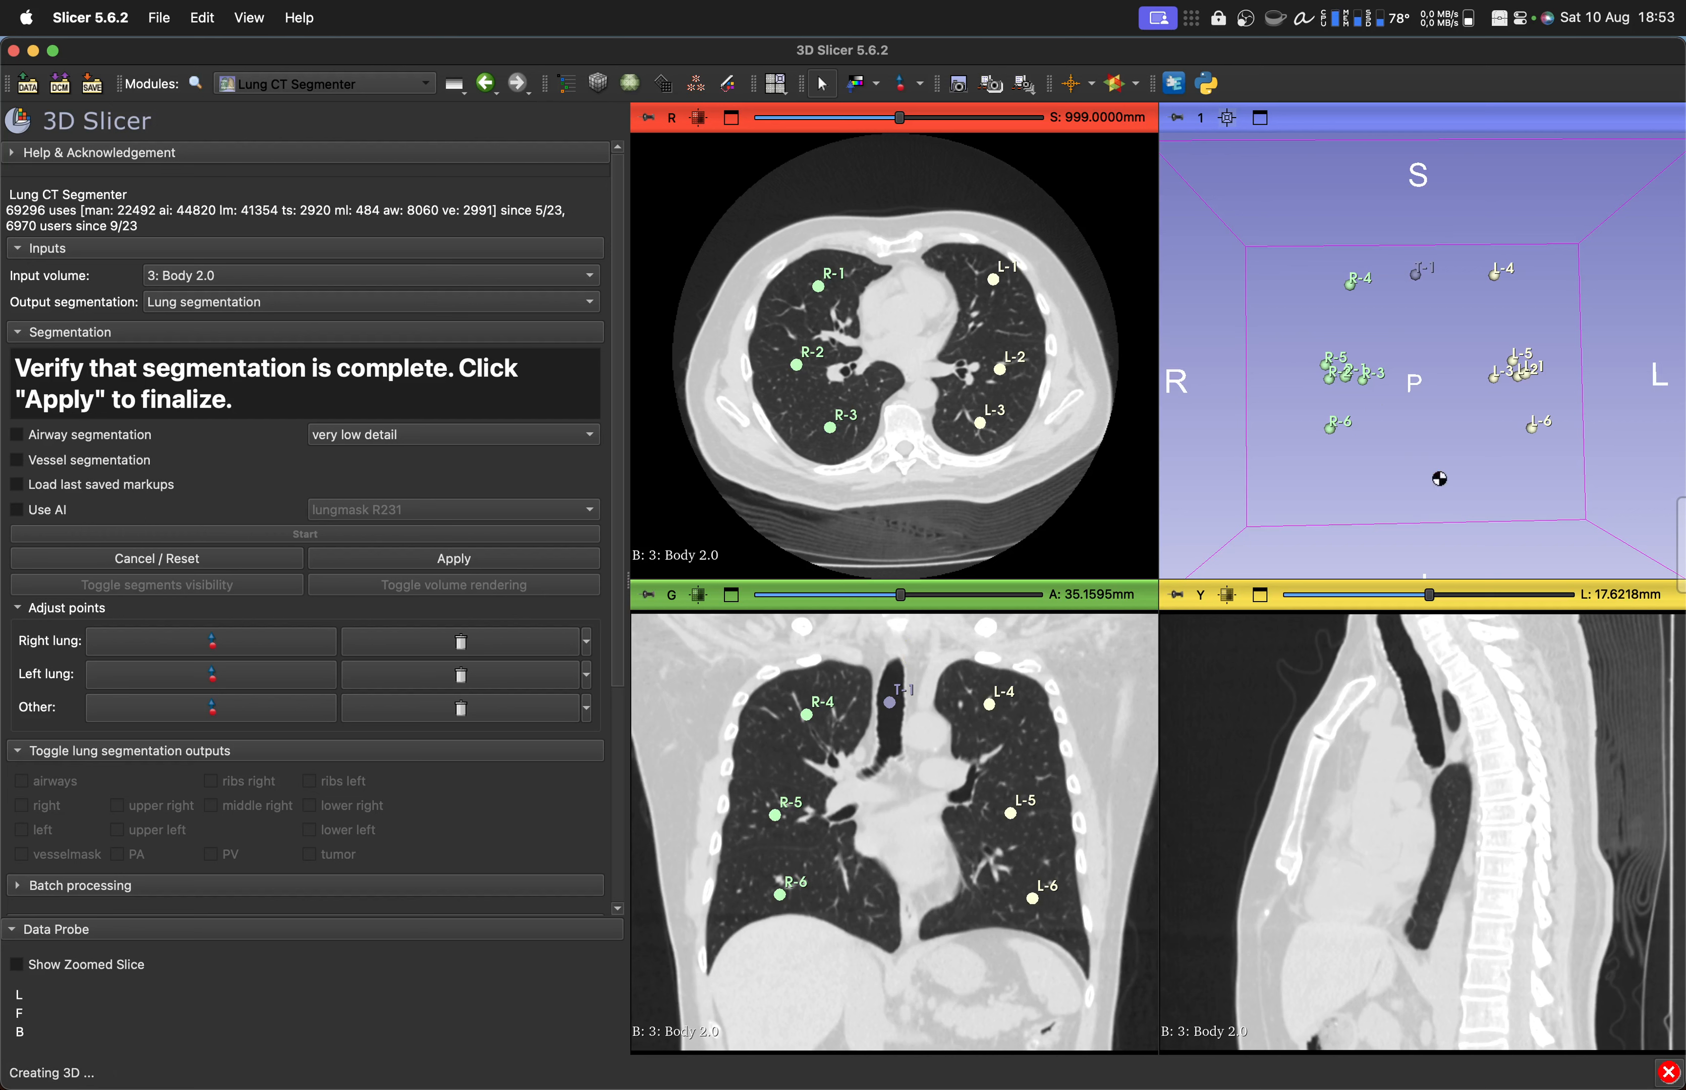
pyautogui.moveTo(1431, 461); pyautogui.dragTo(1360, 454)
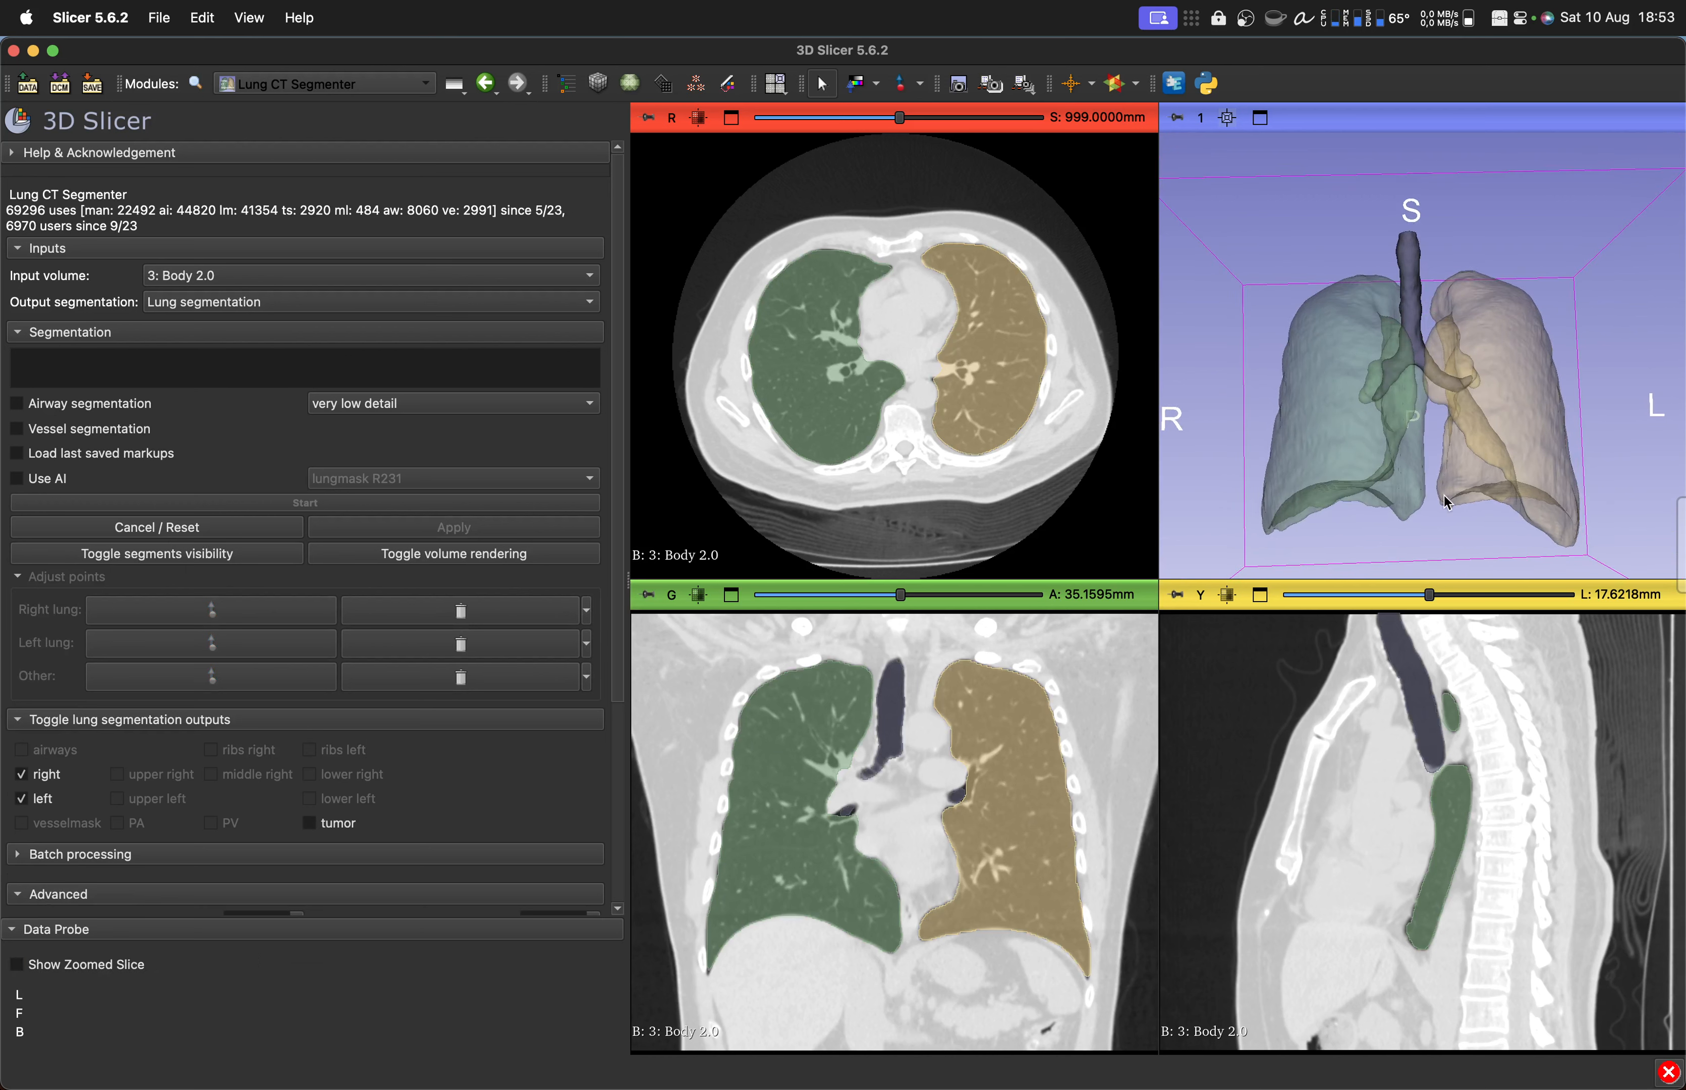
pyautogui.moveTo(1449, 501); pyautogui.dragTo(1500, 440)
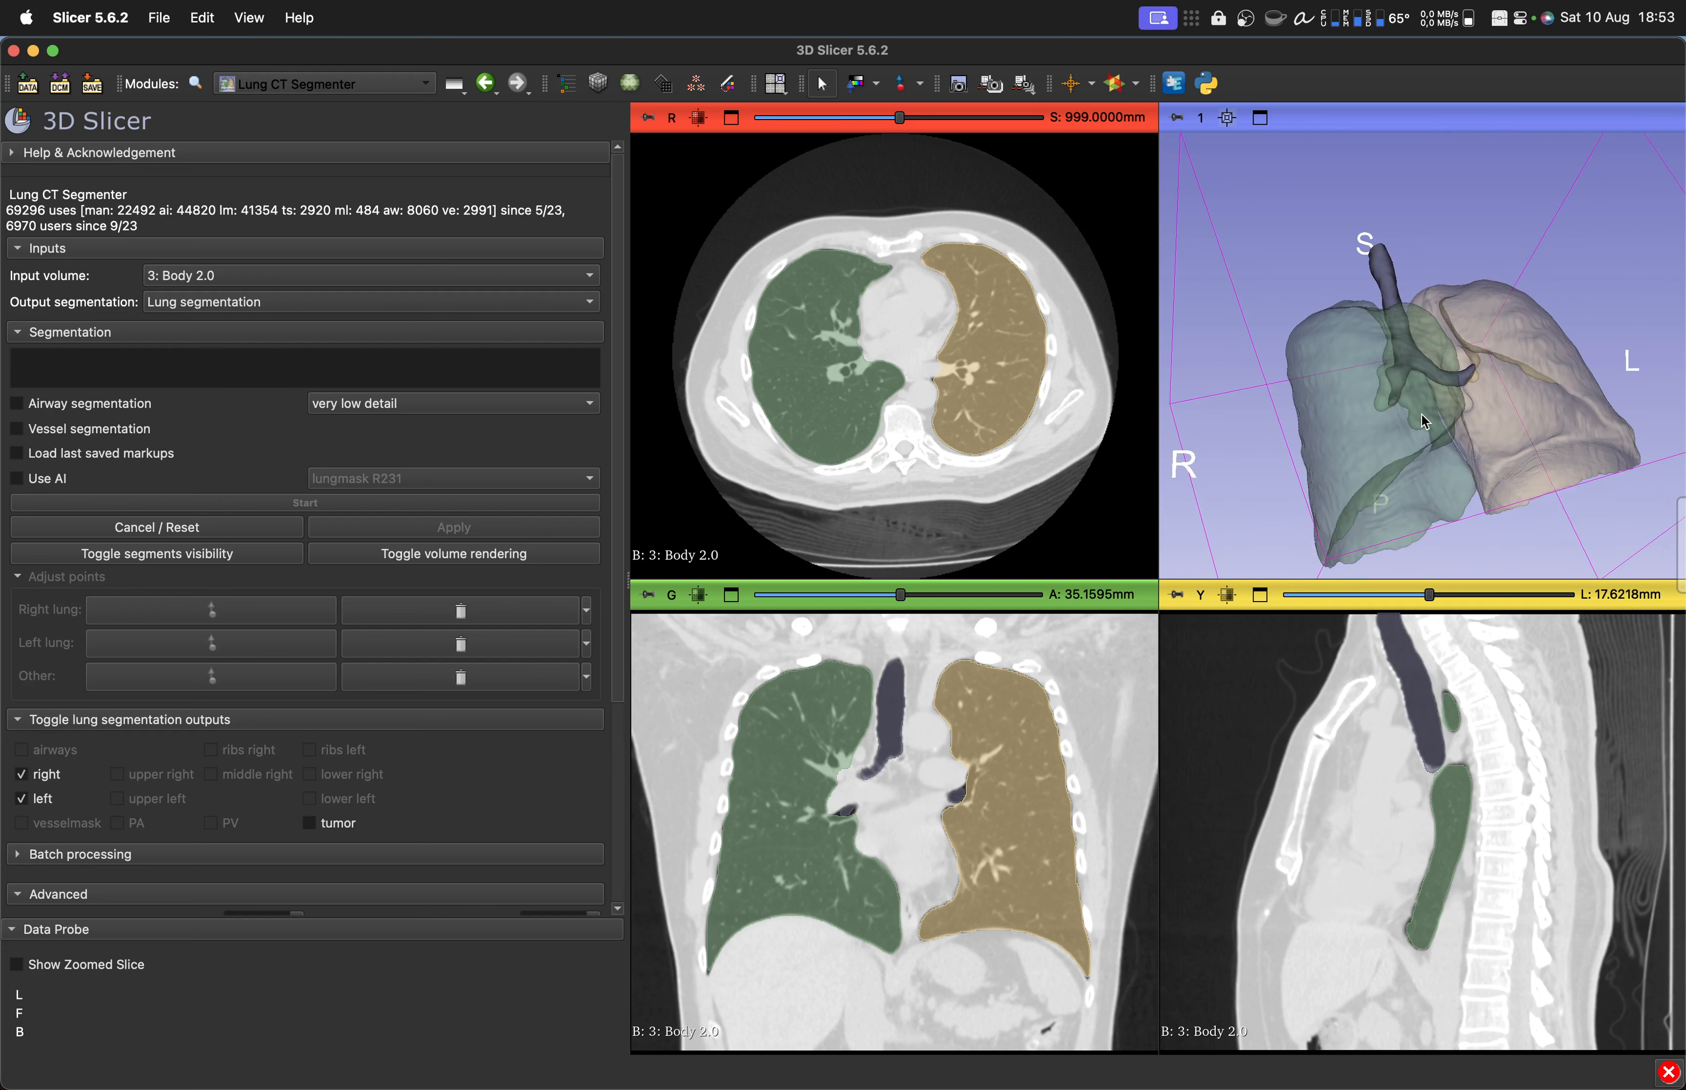
pyautogui.moveTo(1424, 421); pyautogui.dragTo(1381, 477)
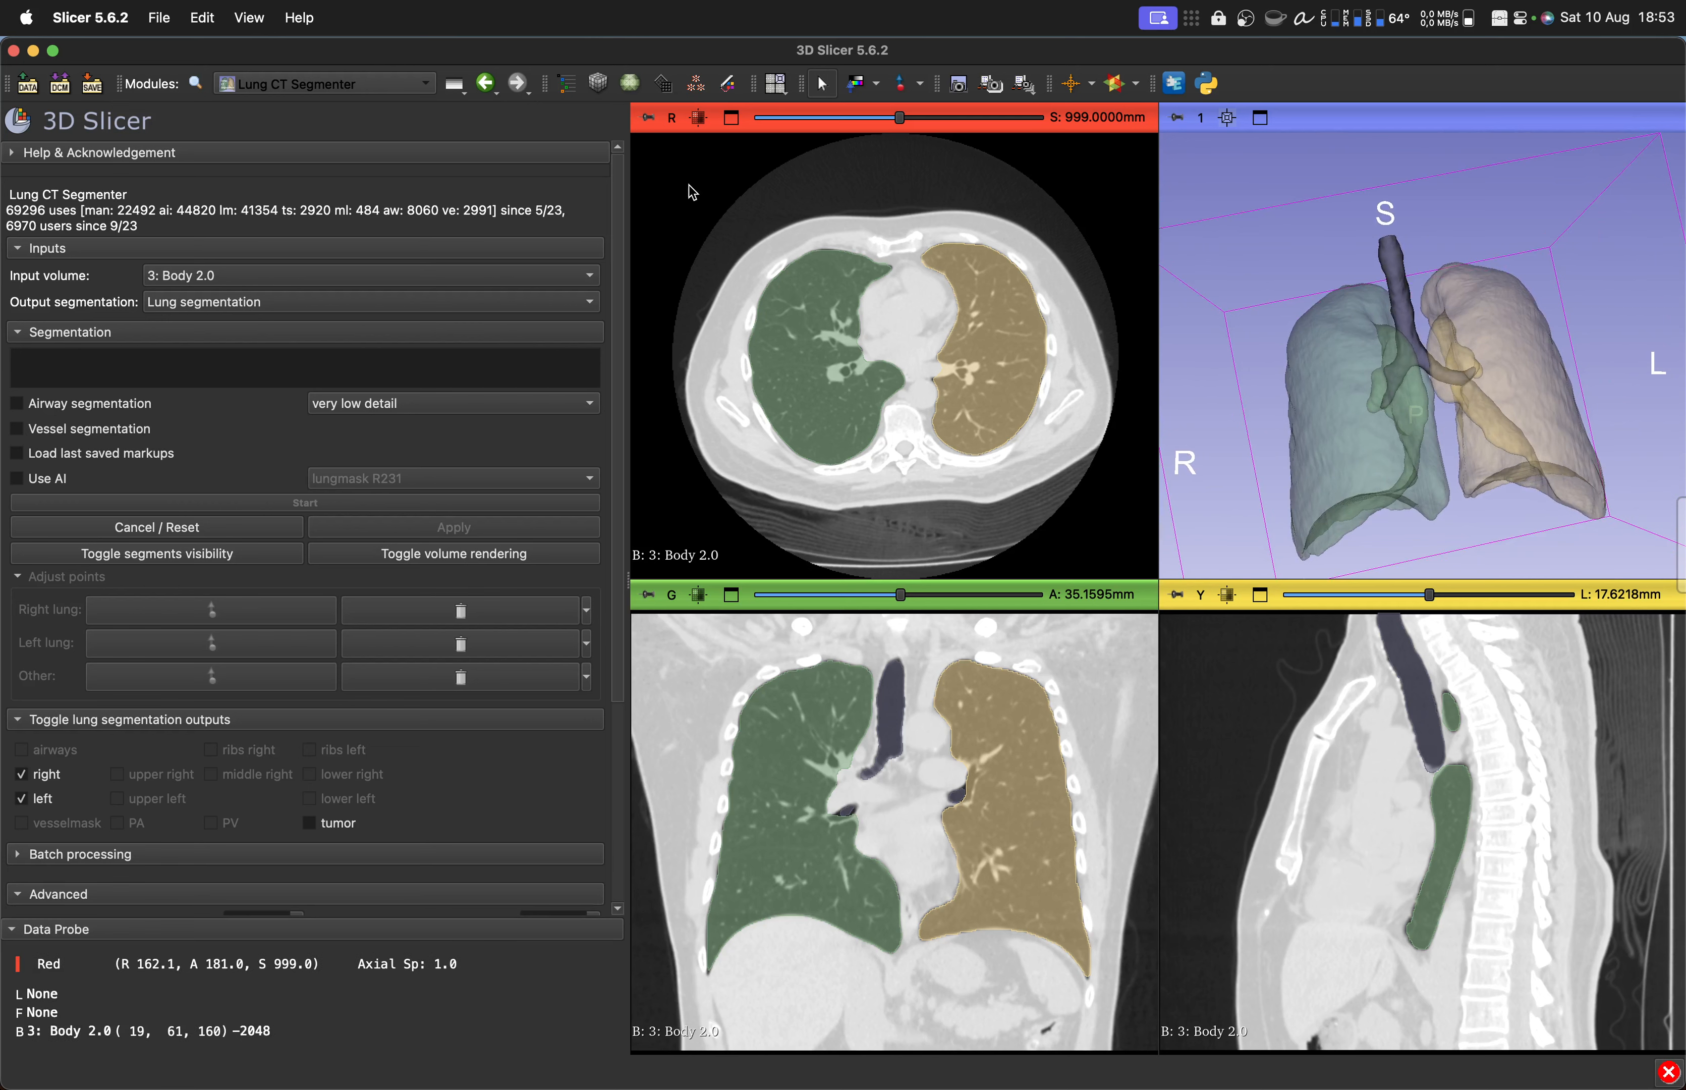
# Step: Open the Lung CT Analyzer module and compute the results for Body 2.0 using the lung segmentation
pyautogui.click(392, 84)
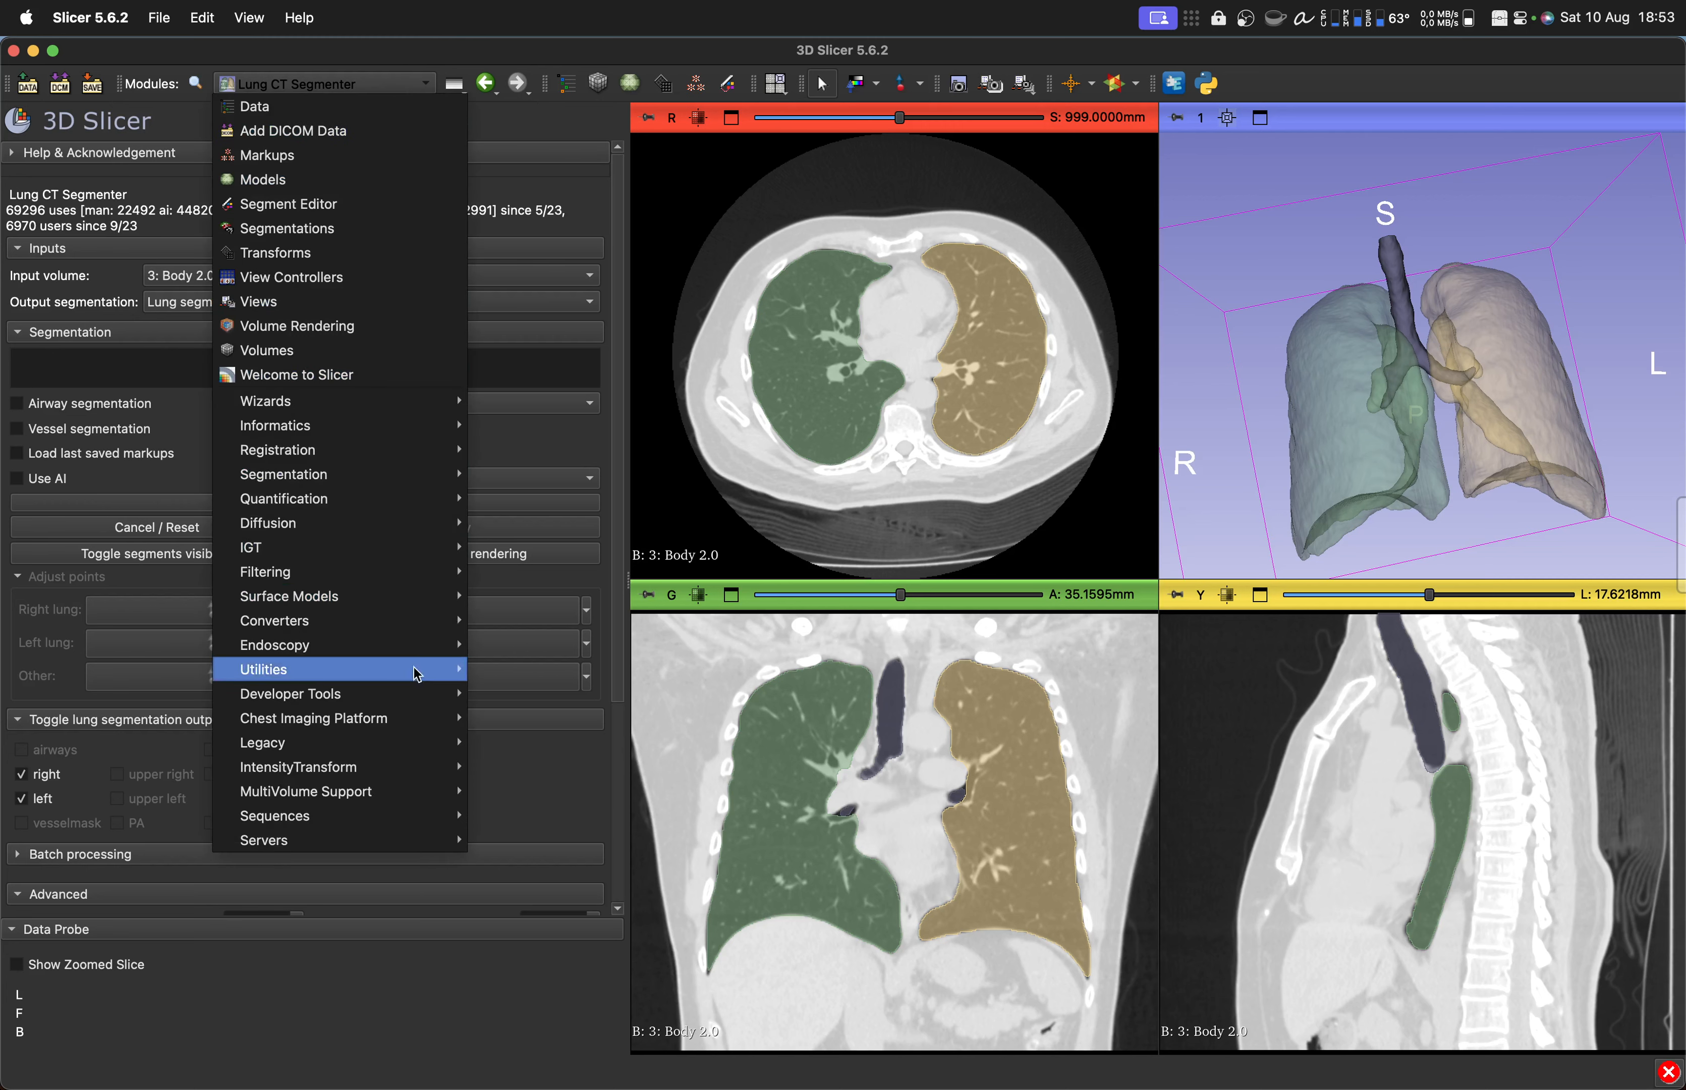
pyautogui.moveTo(457, 718)
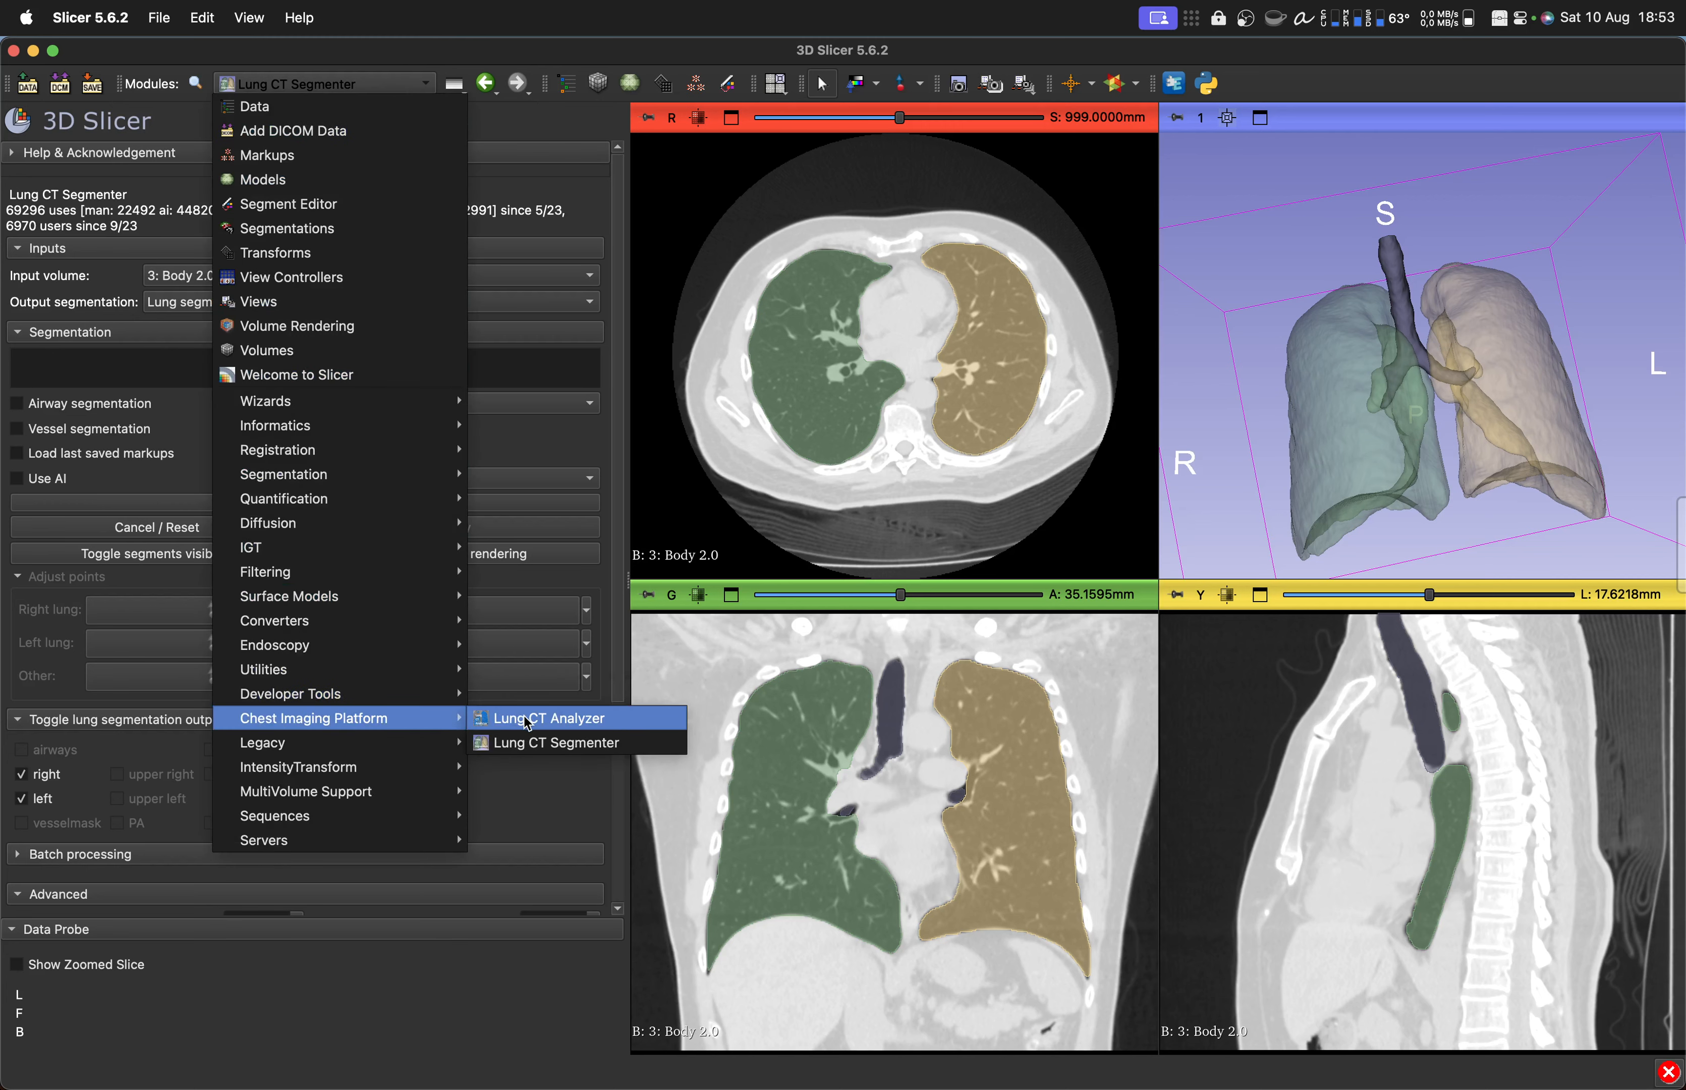
pyautogui.click(527, 720)
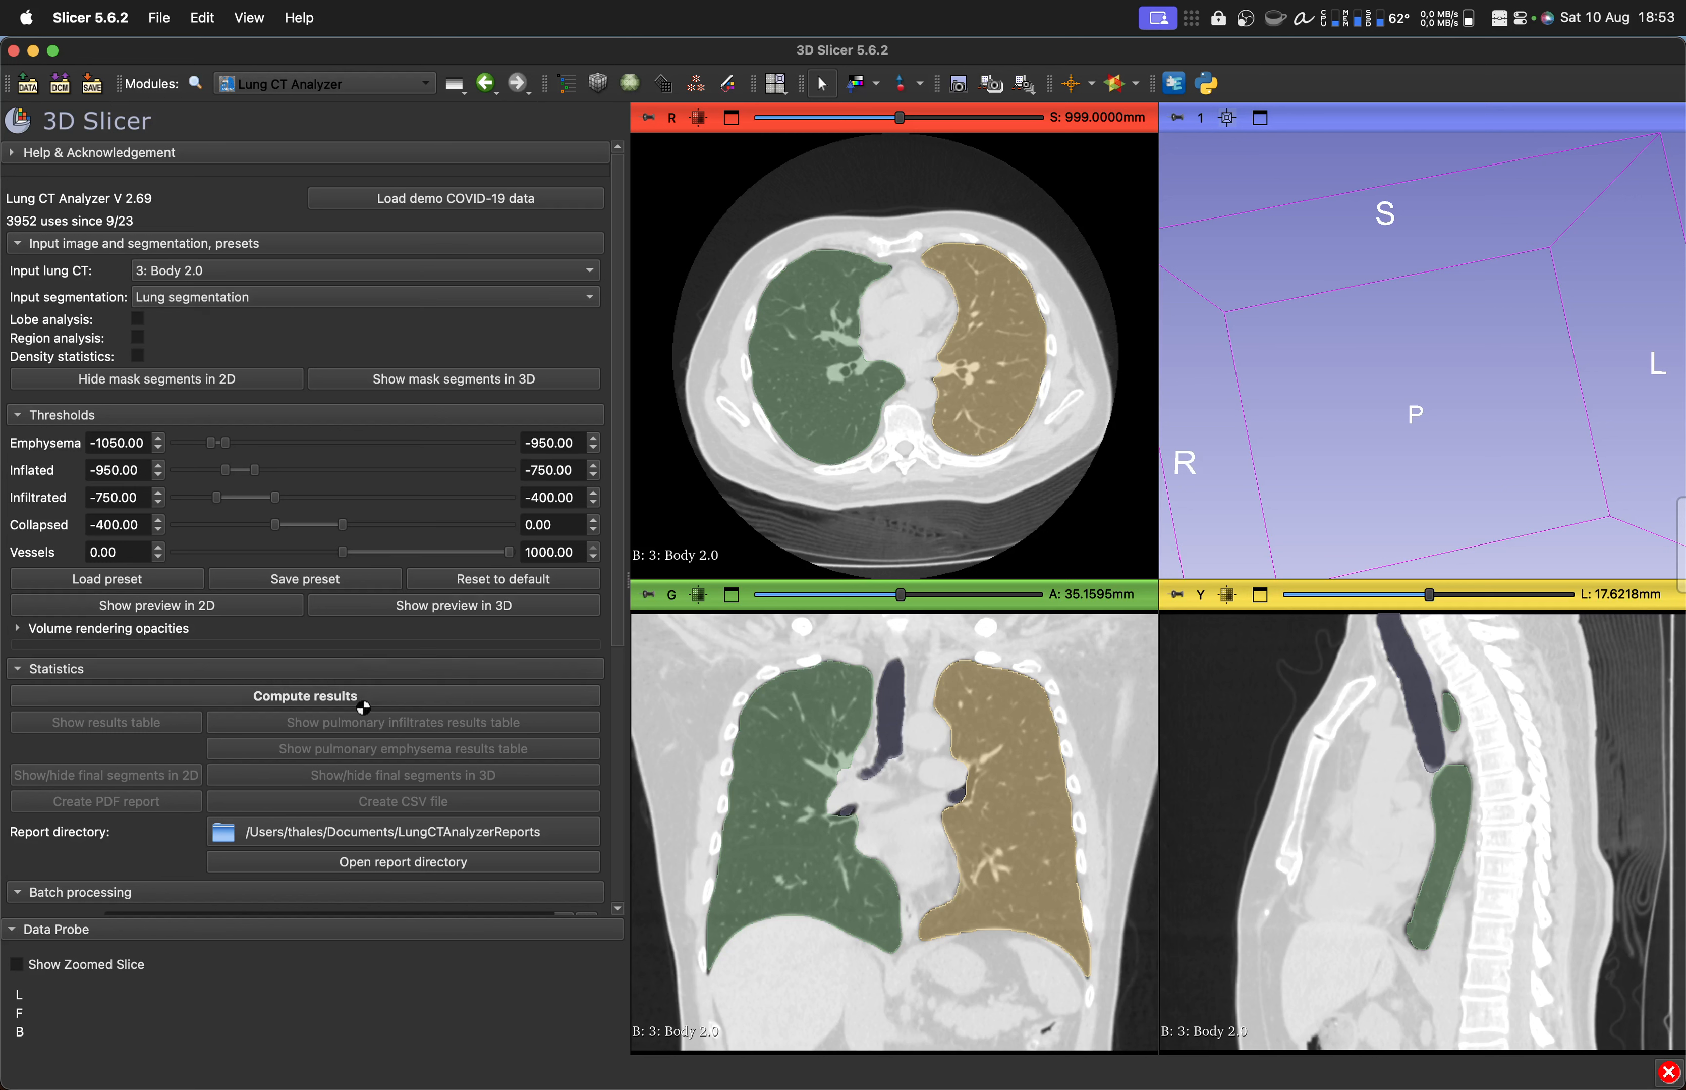
pyautogui.click(363, 697)
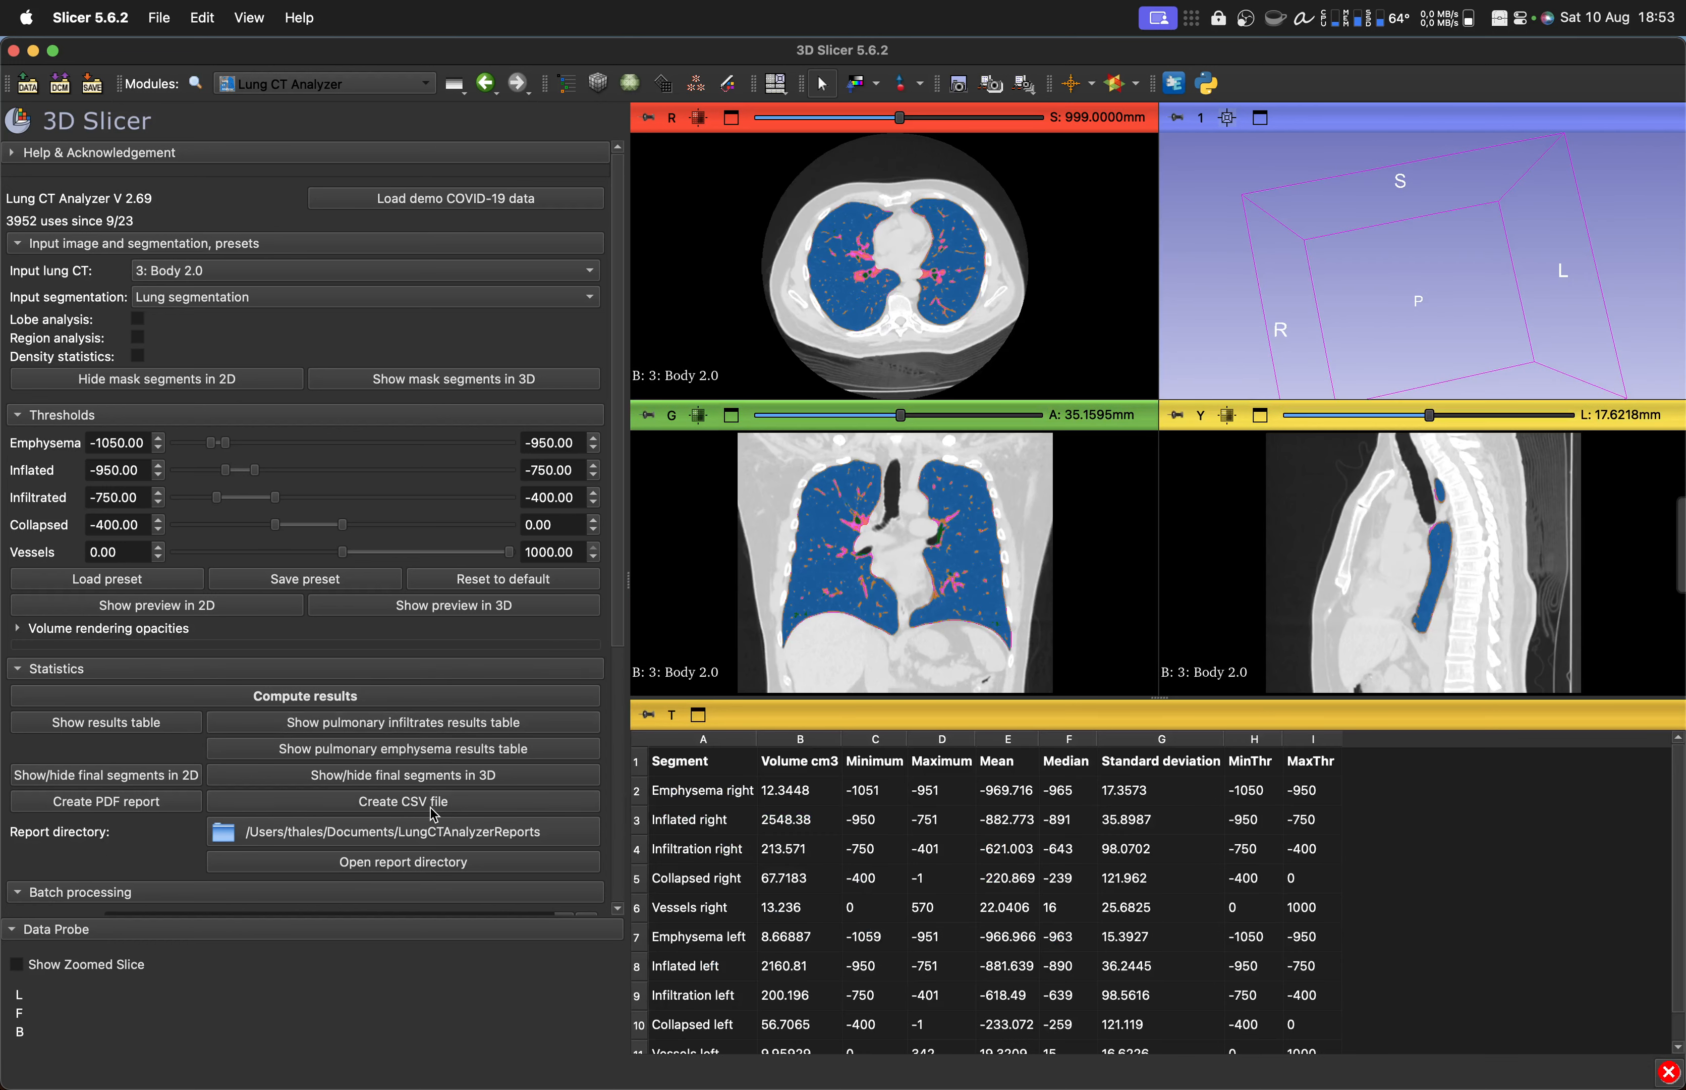
# Step: Switch to Finder and move the six CSV files and the PDF report in Documents/LungCTAnalyzerReports into the P01 folder
pyautogui.press('super+Tab')
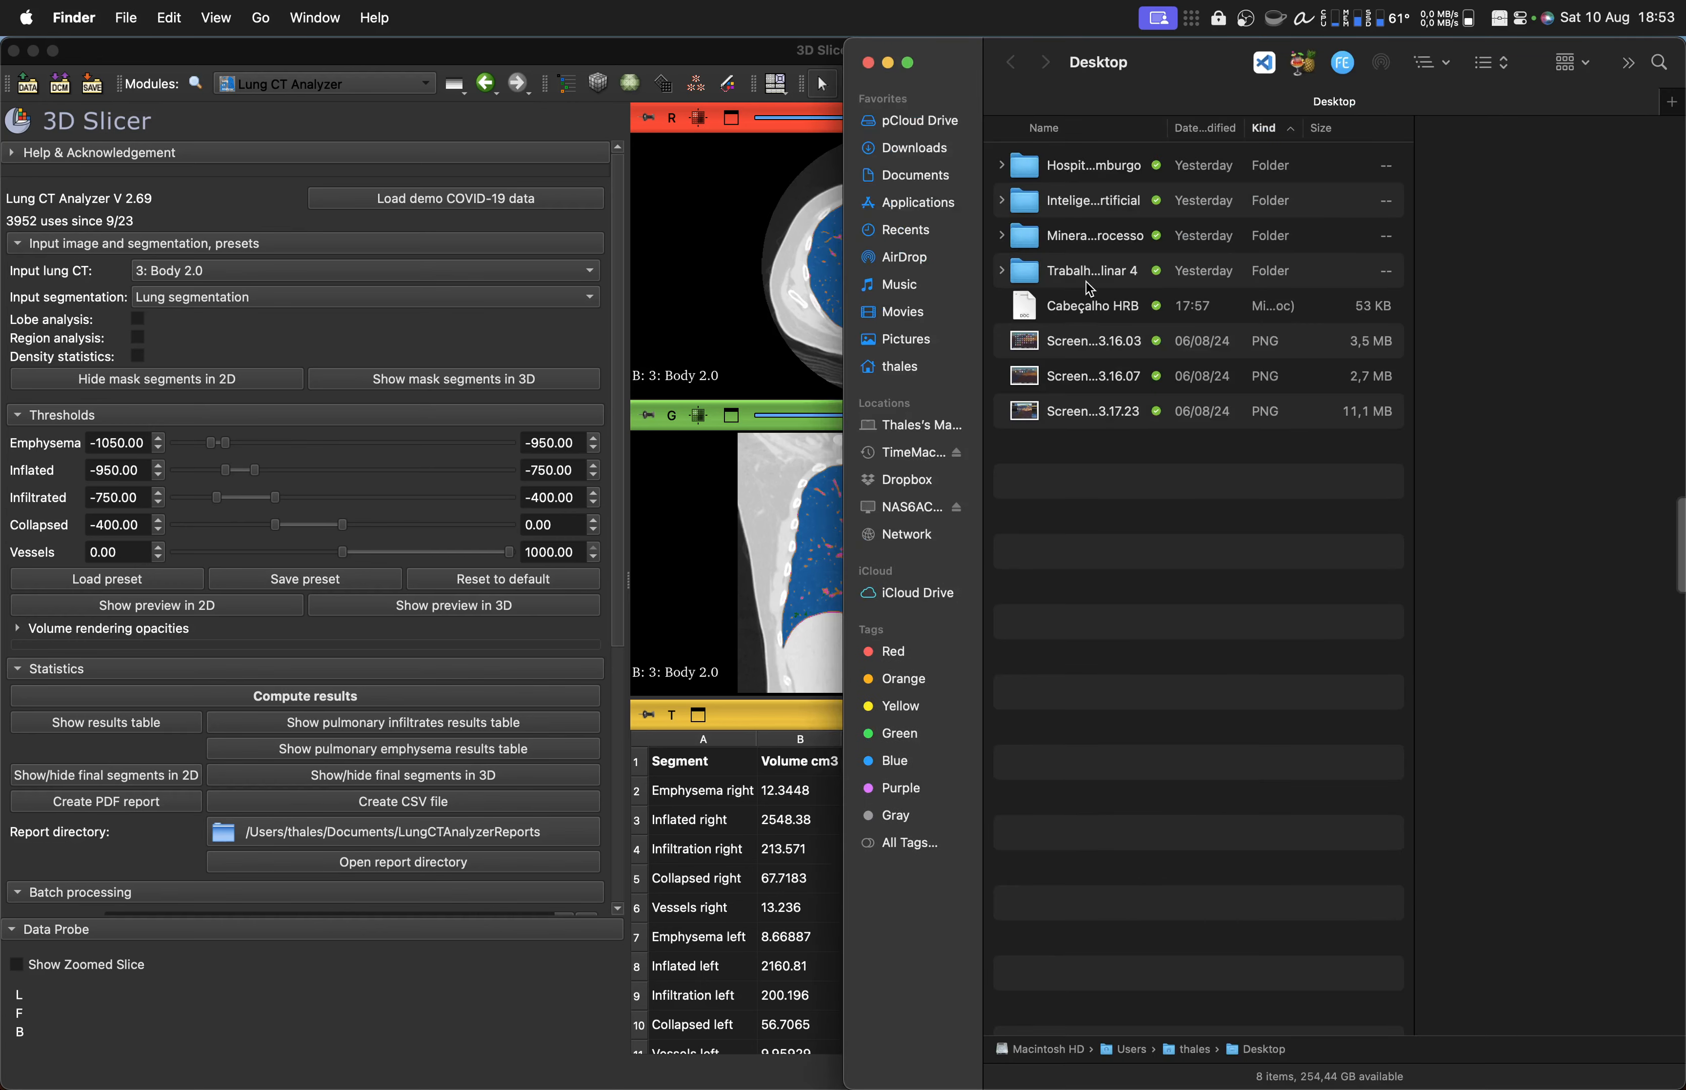
pyautogui.click(898, 176)
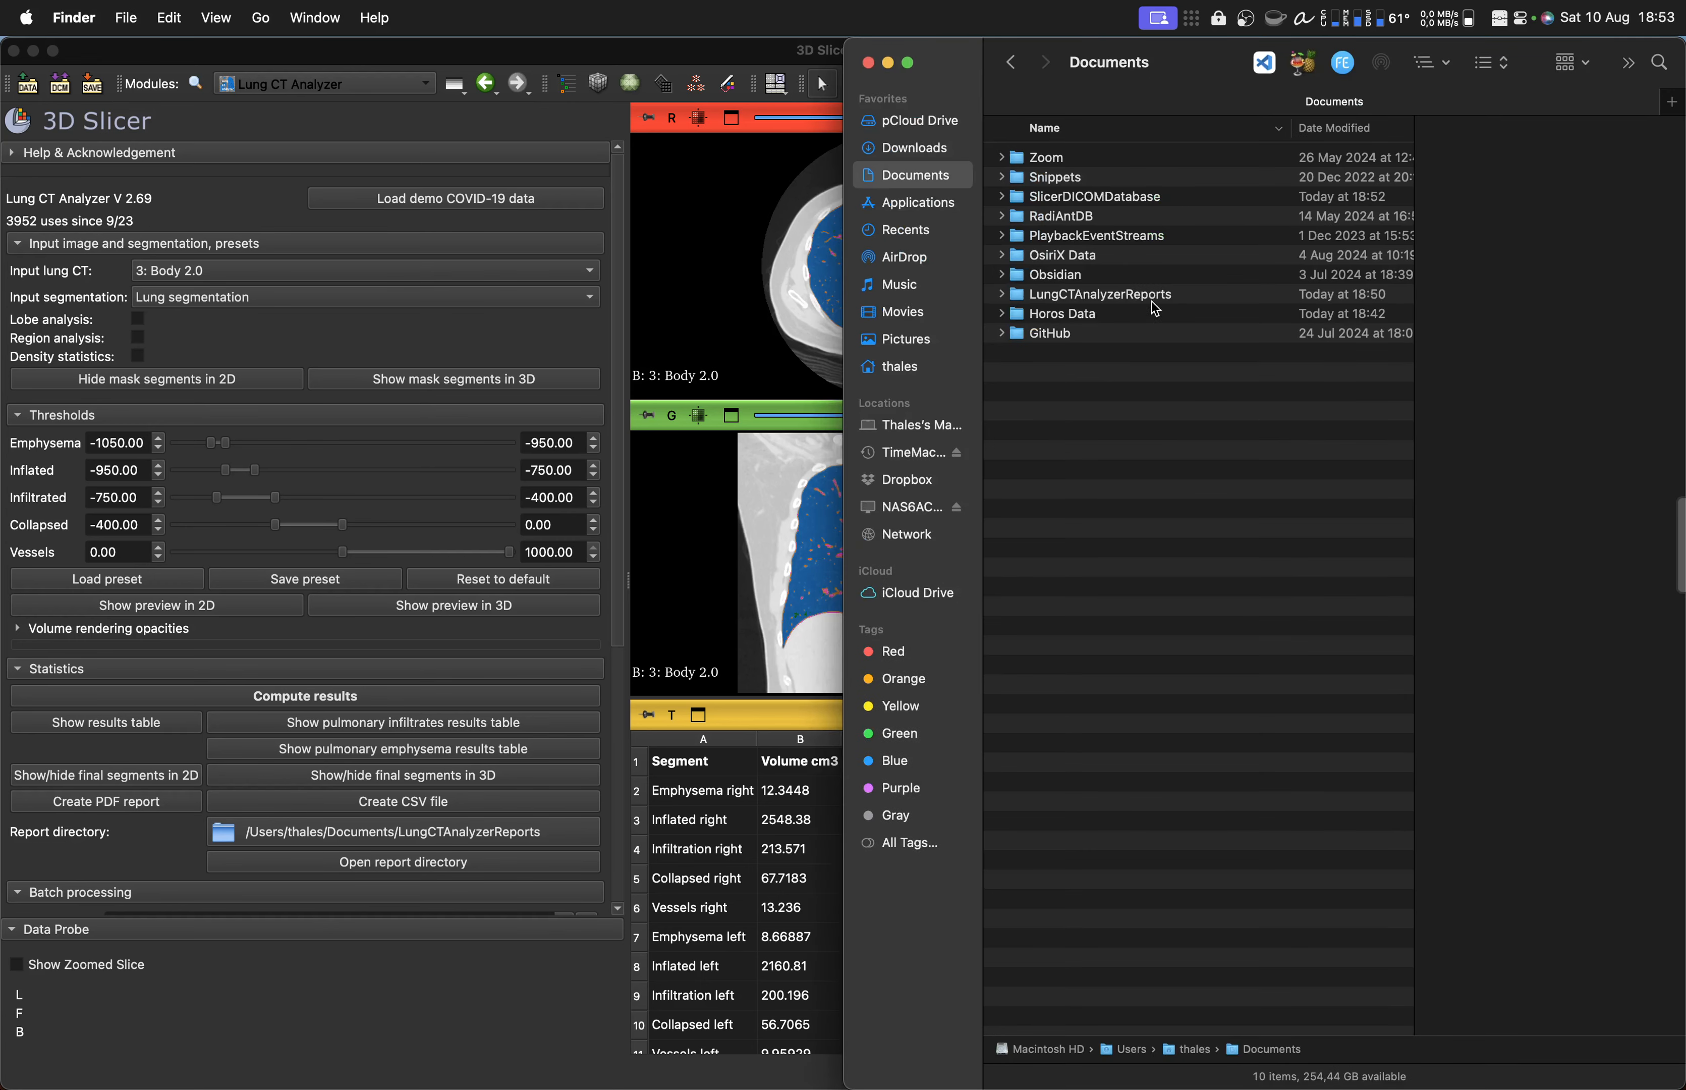
pyautogui.click(1153, 315)
pyautogui.doubleClick(1134, 294)
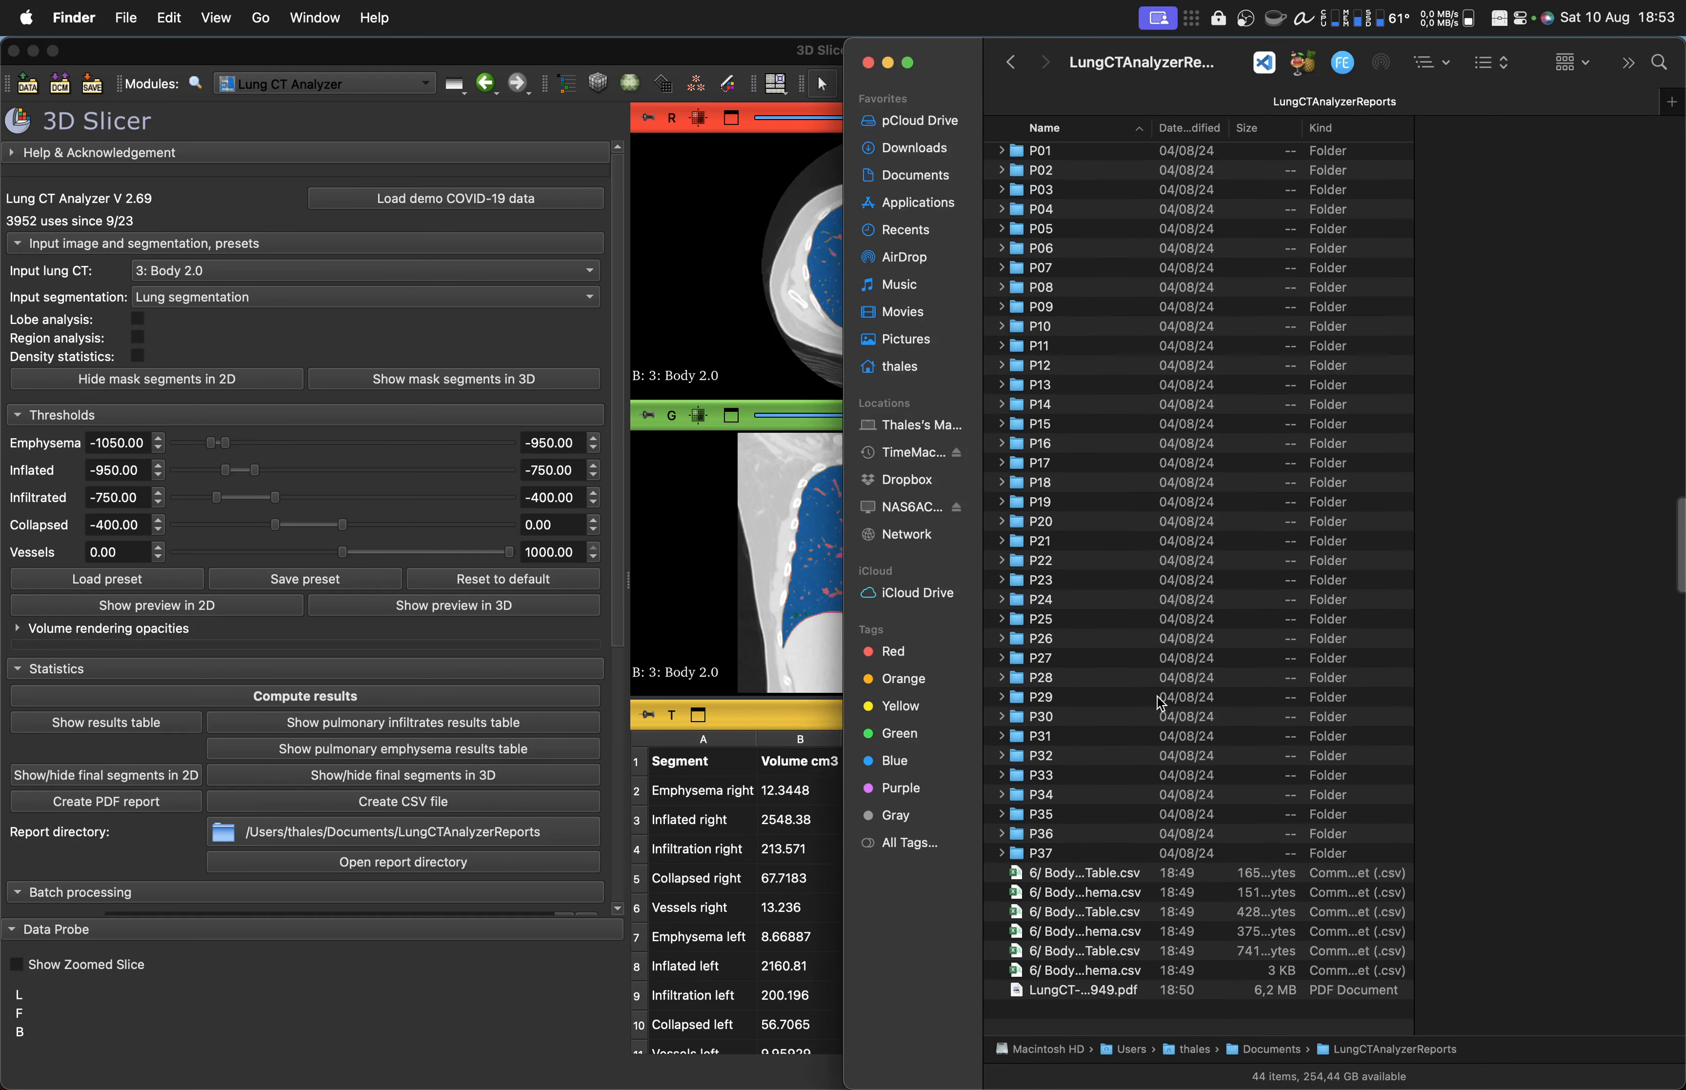
pyautogui.click(1089, 886)
pyautogui.keyDown('shift'); pyautogui.click(1078, 997); pyautogui.keyUp('shift')
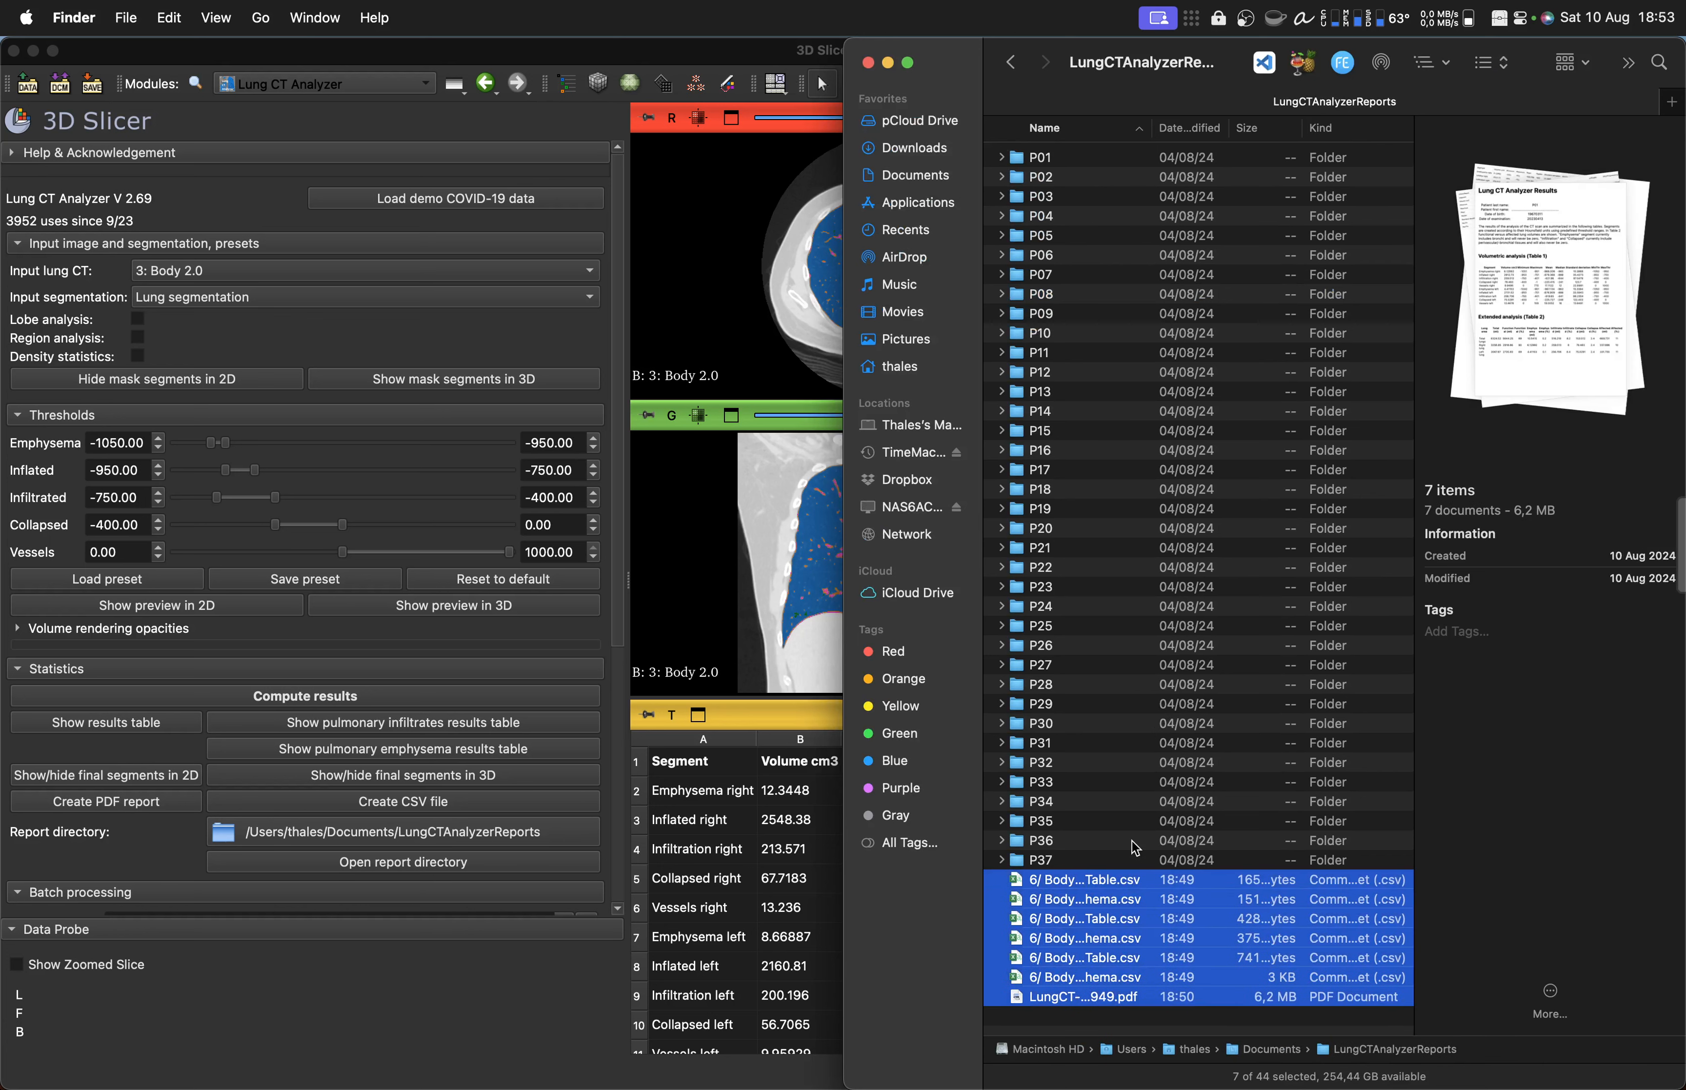
pyautogui.press('super+c')
pyautogui.press('super+c')
pyautogui.doubleClick(1114, 157)
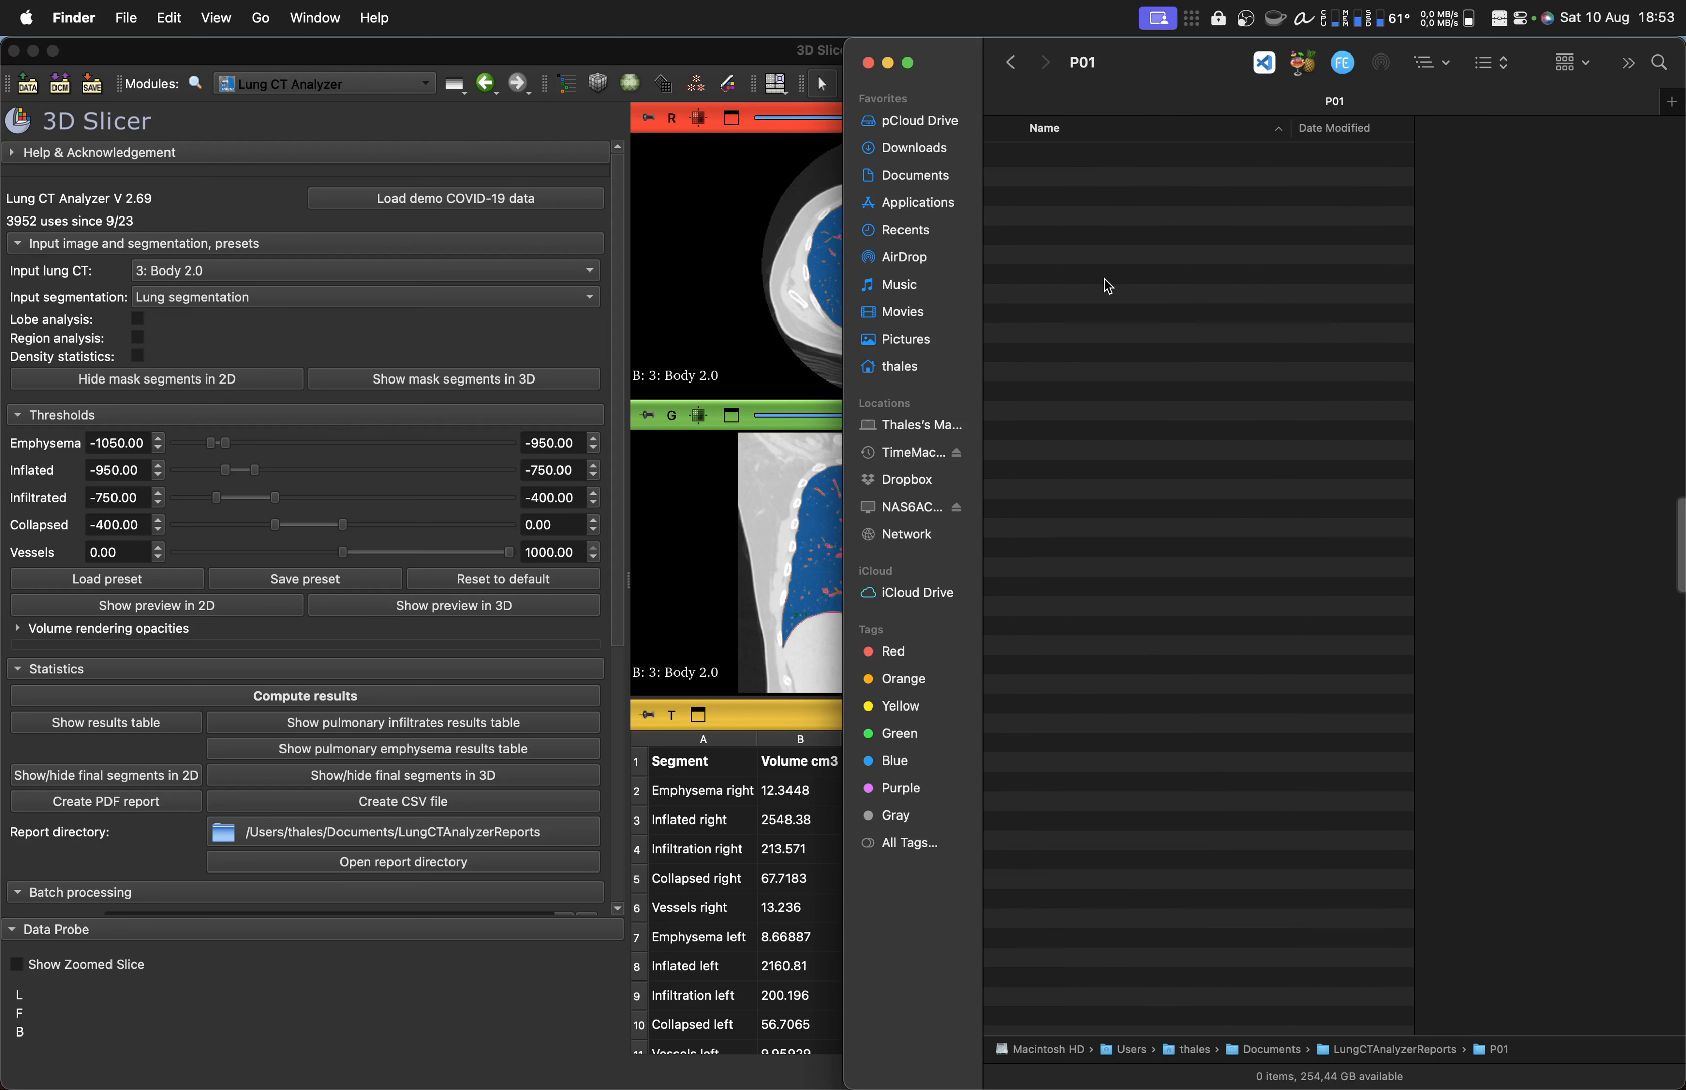
pyautogui.press('super+v')
pyautogui.press('super+Up')
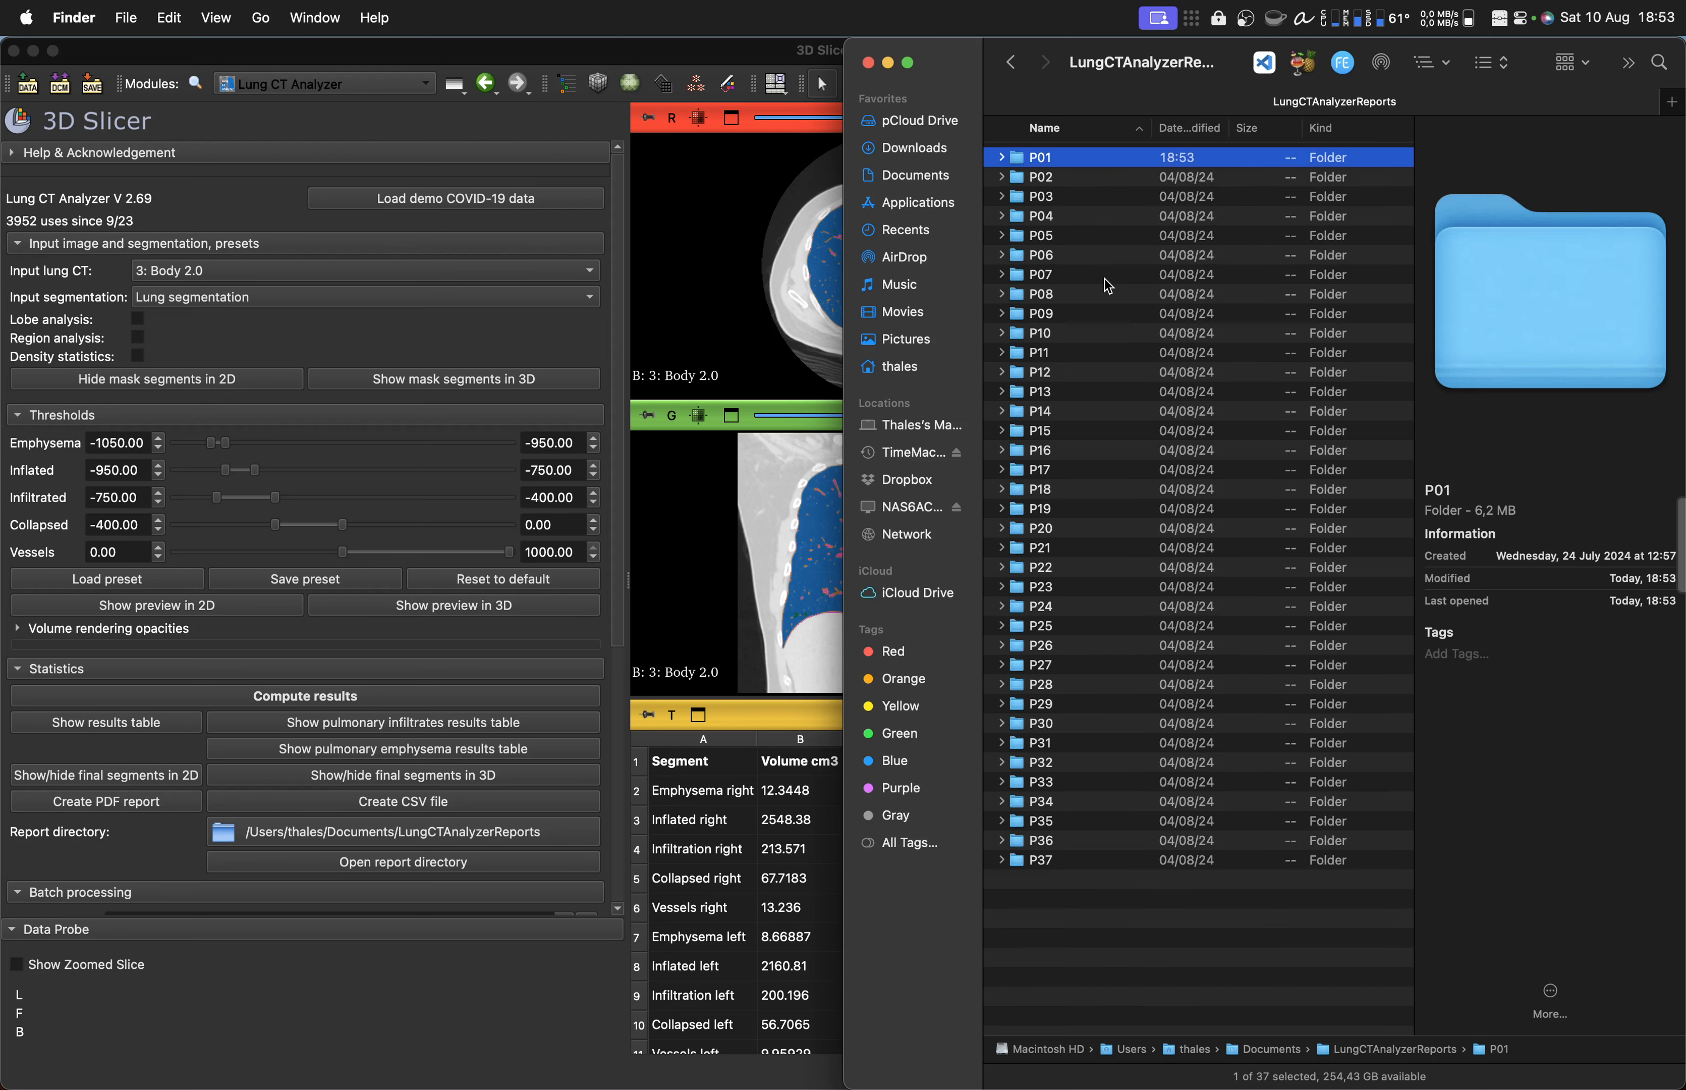
# Step: Return to 3D Slicer and export patient P02's analysis as CSV files and a PDF report, closing the opened report
pyautogui.click(375, 957)
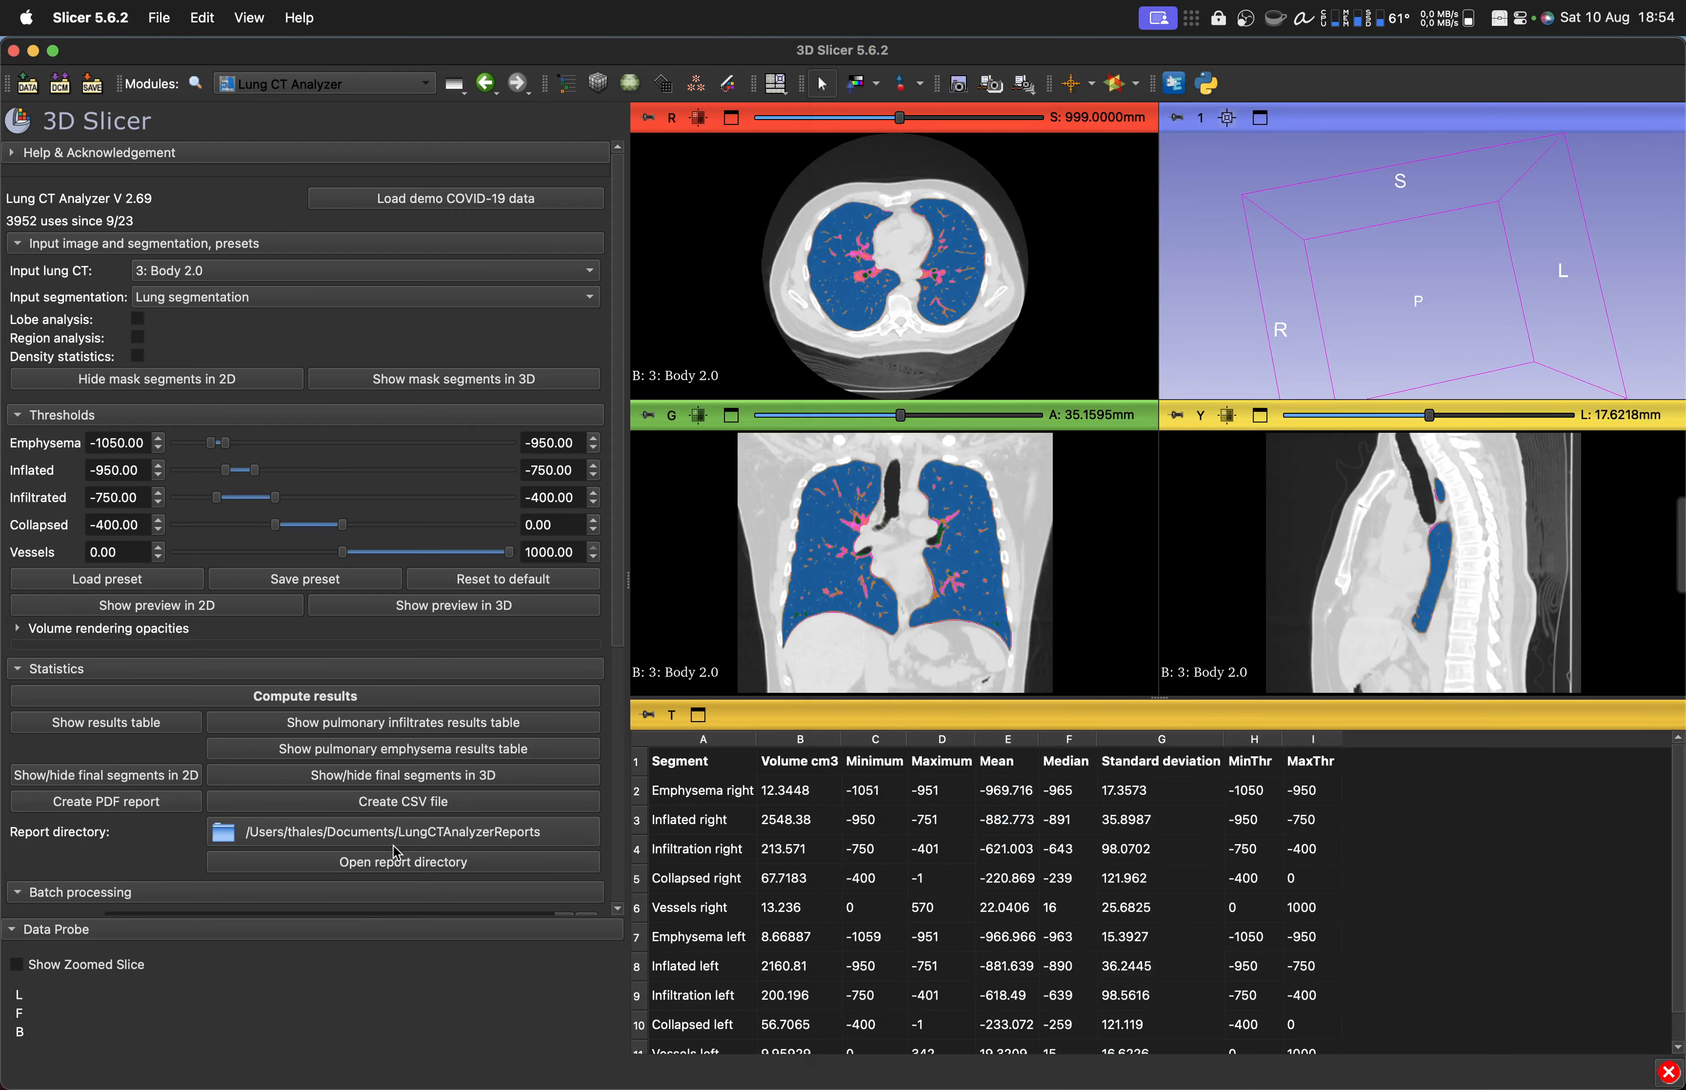
pyautogui.click(146, 802)
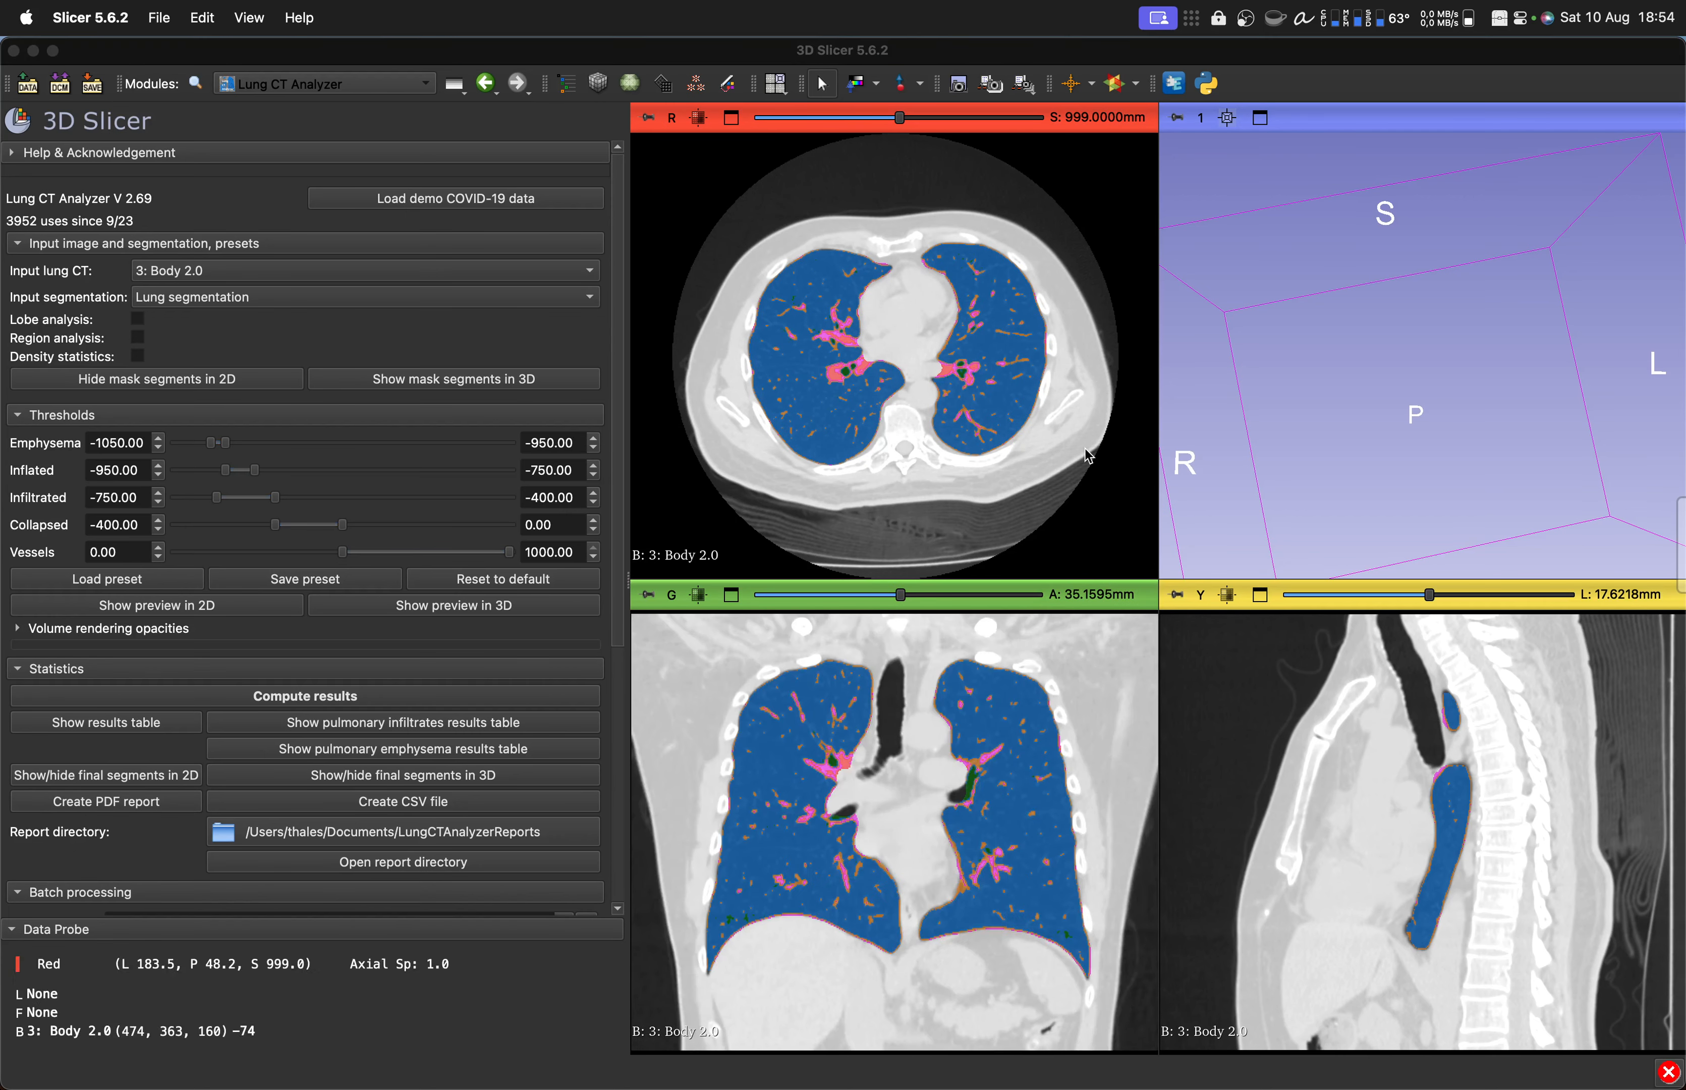
pyautogui.press('super+w')
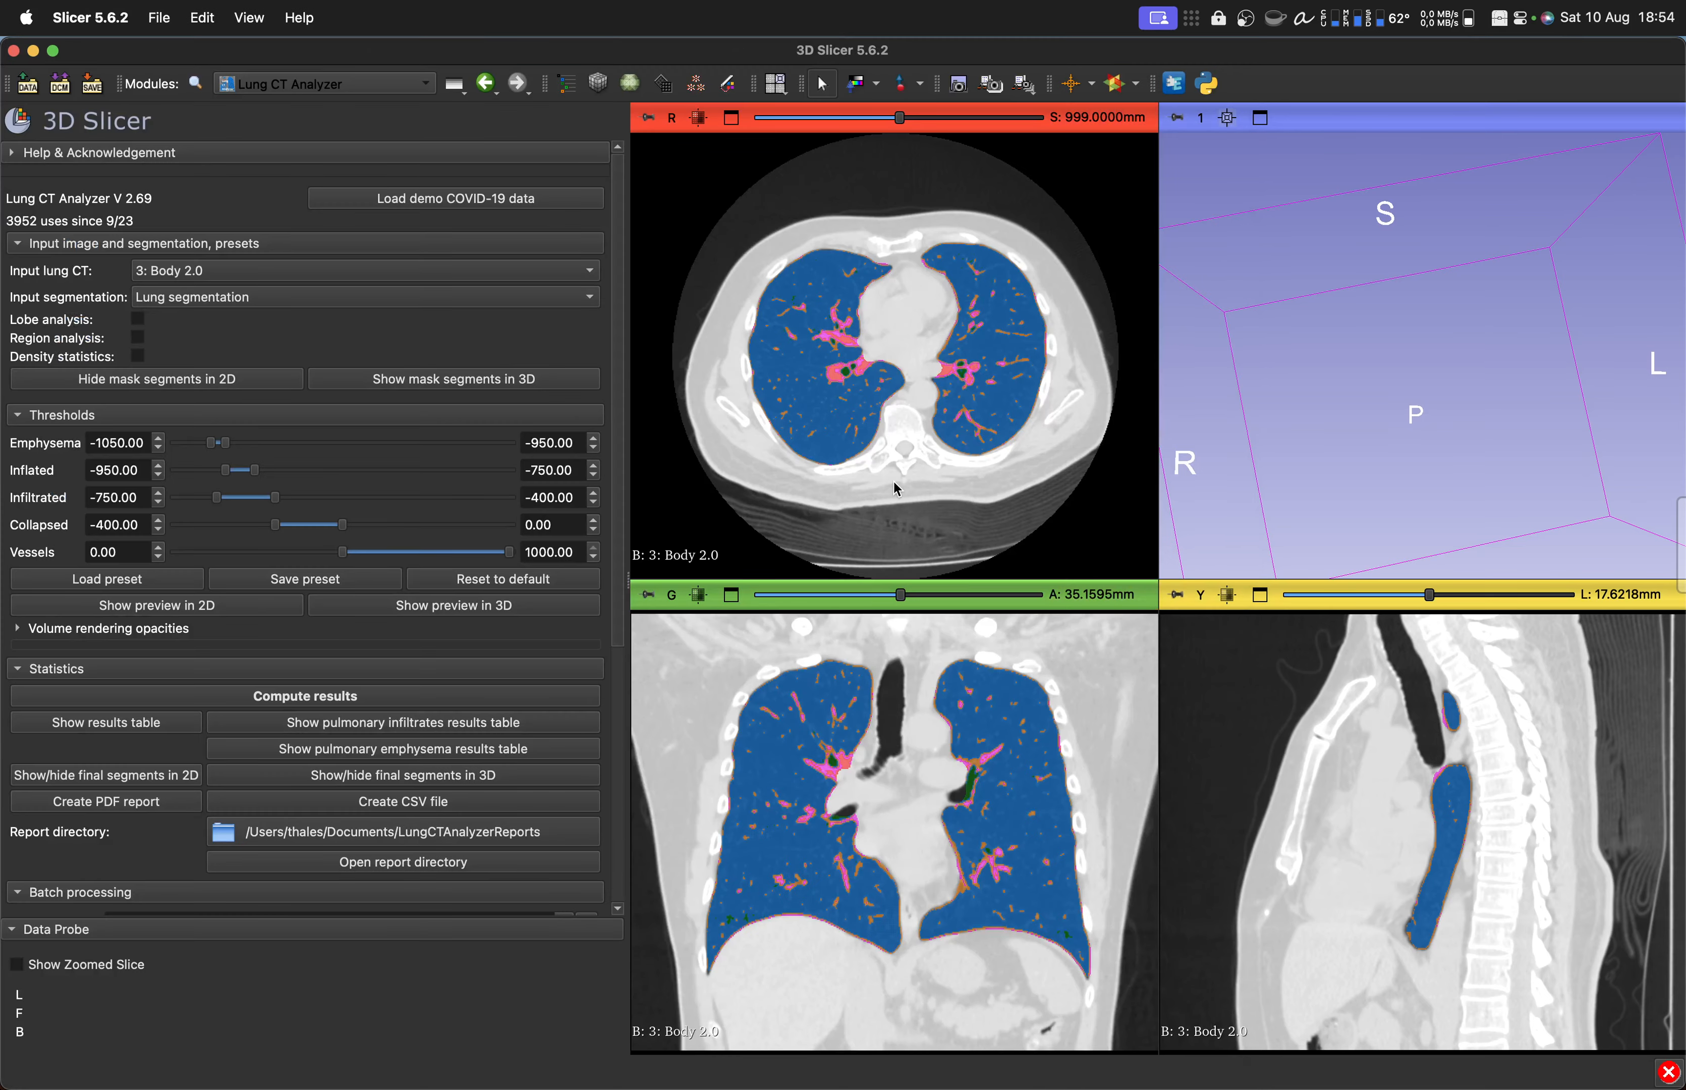
# Step: Switch to Finder and move the six new CSV files and the PDF report from LungCTAnalyzerReports into the P02 folder
pyautogui.press('super+Tab')
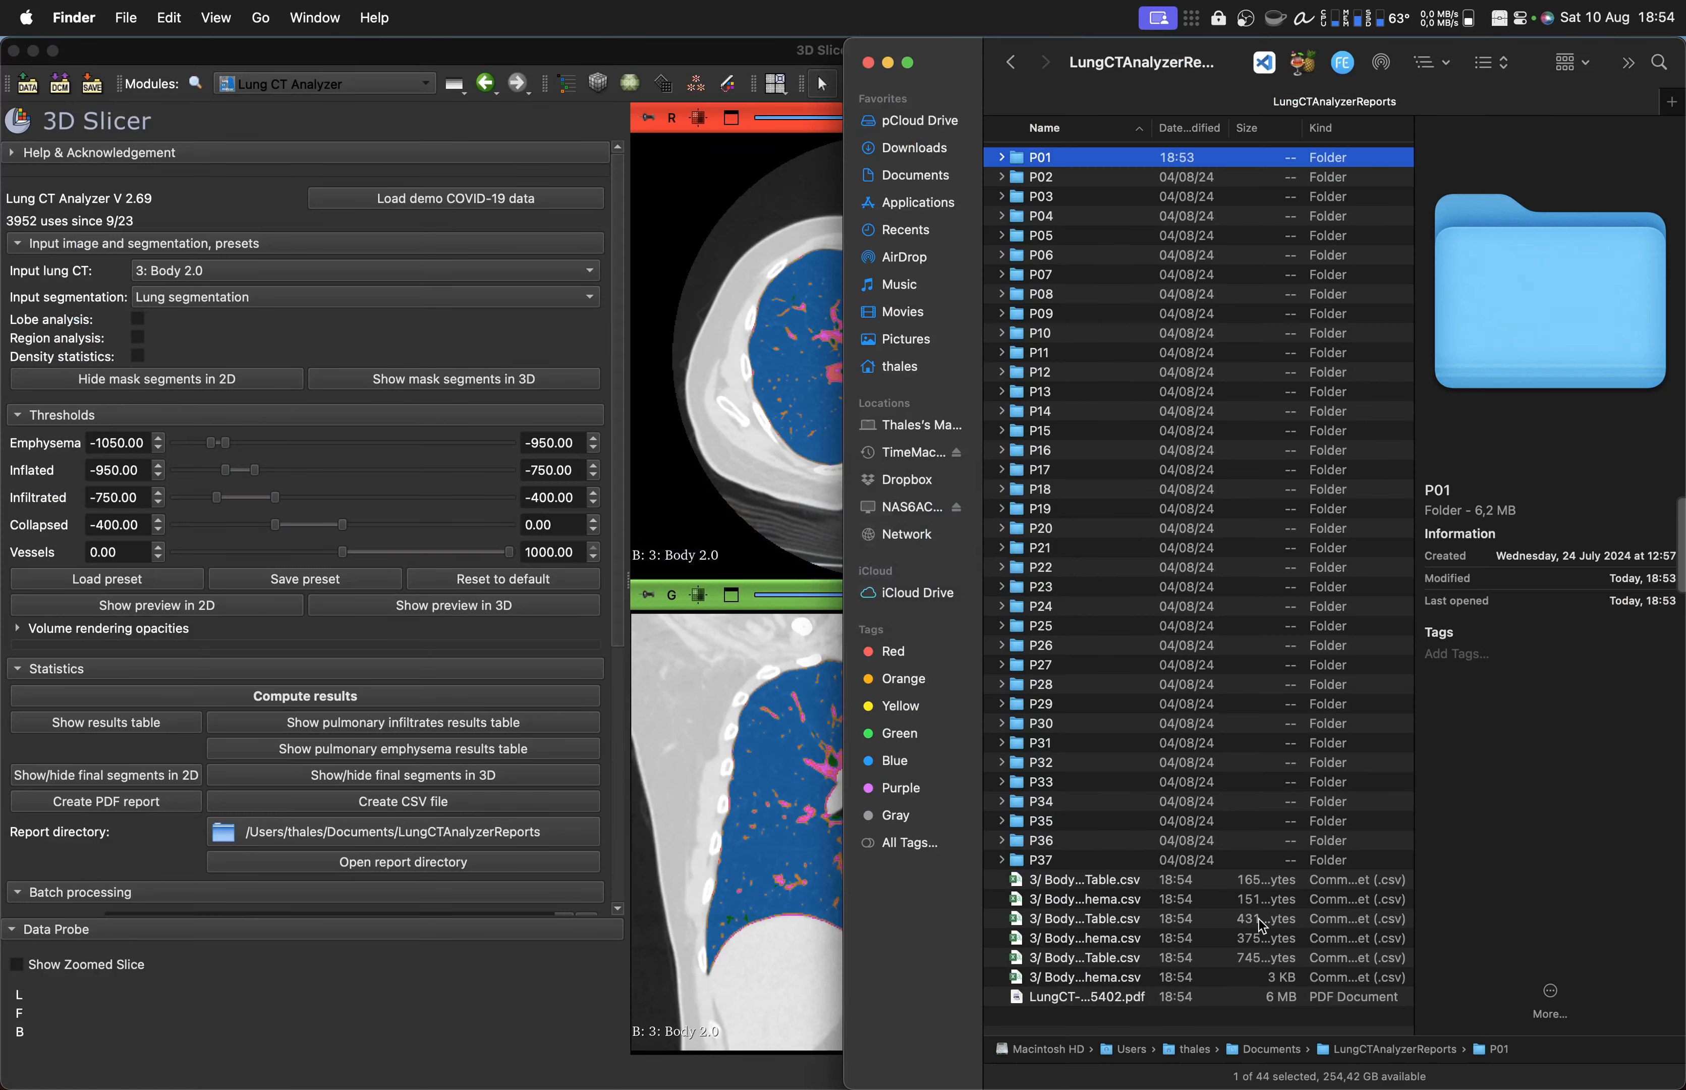
pyautogui.click(1161, 886)
pyautogui.hotkey('shift', 'Down')
pyautogui.hotkey('shift', 'Down')
pyautogui.hotkey('shift', 'Down')
pyautogui.hotkey('shift', 'Down')
pyautogui.hotkey('shift', 'Down')
pyautogui.hotkey('shift', 'Down')
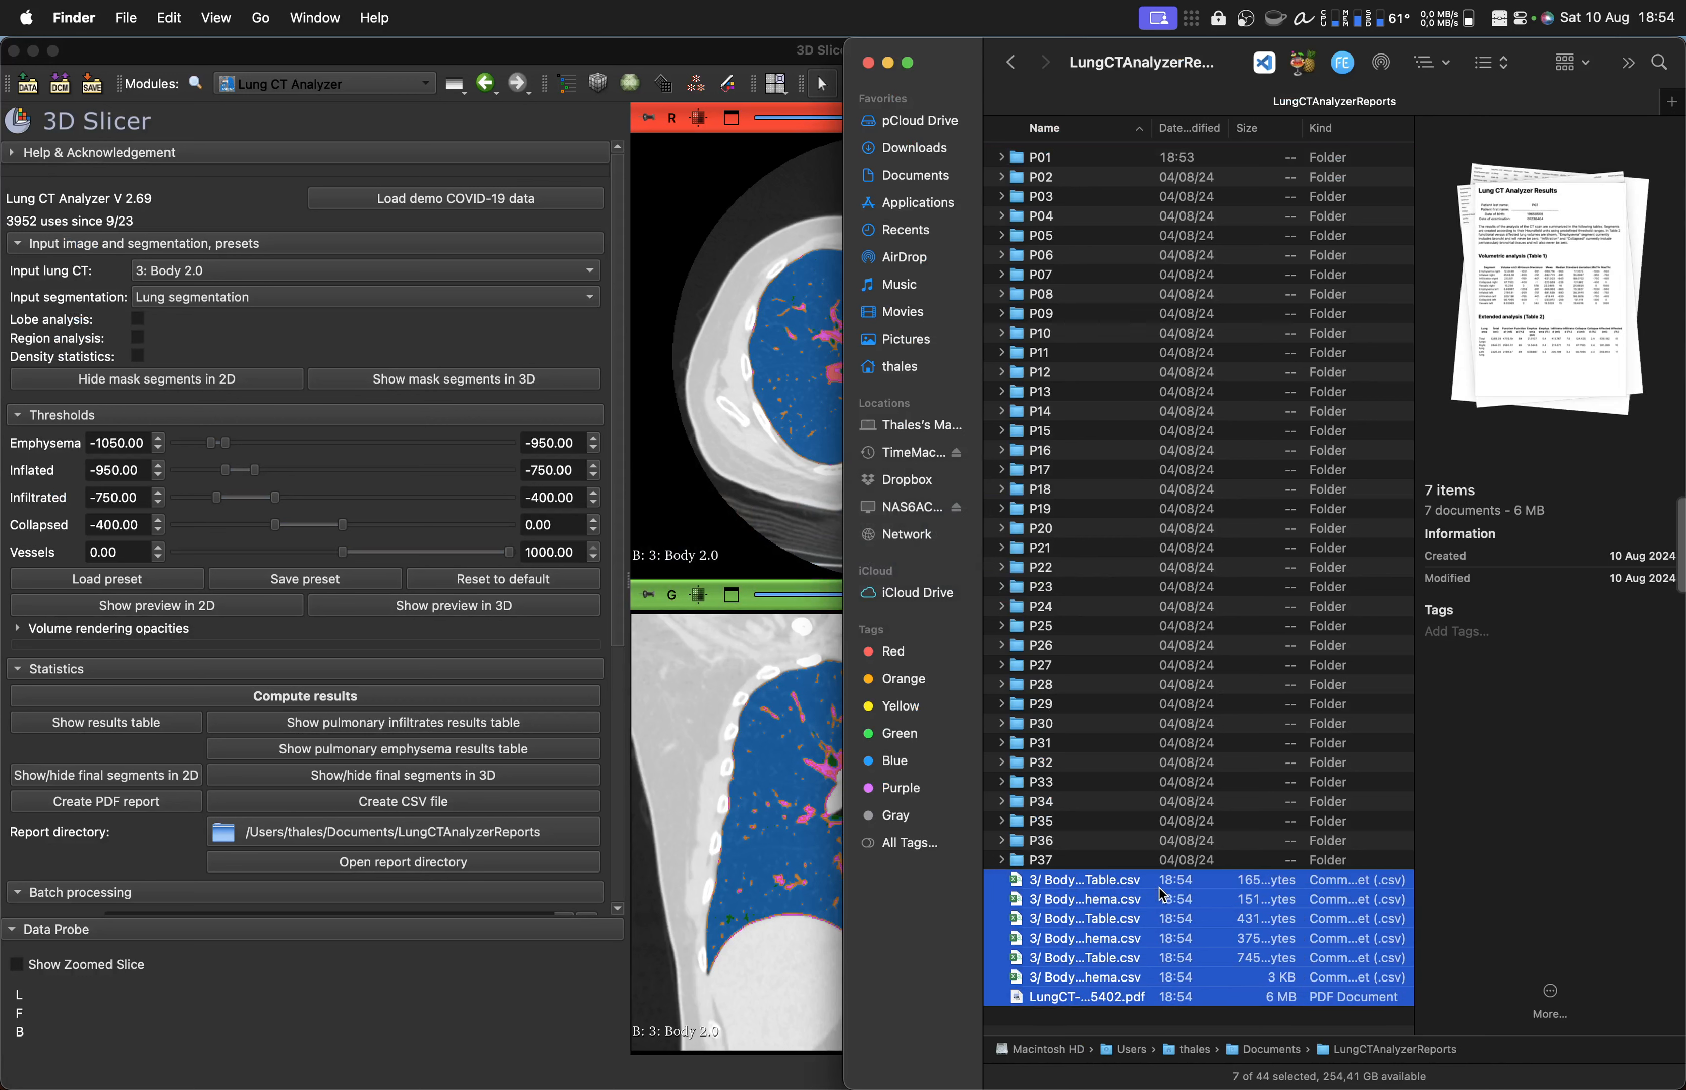
pyautogui.doubleClick(1061, 177)
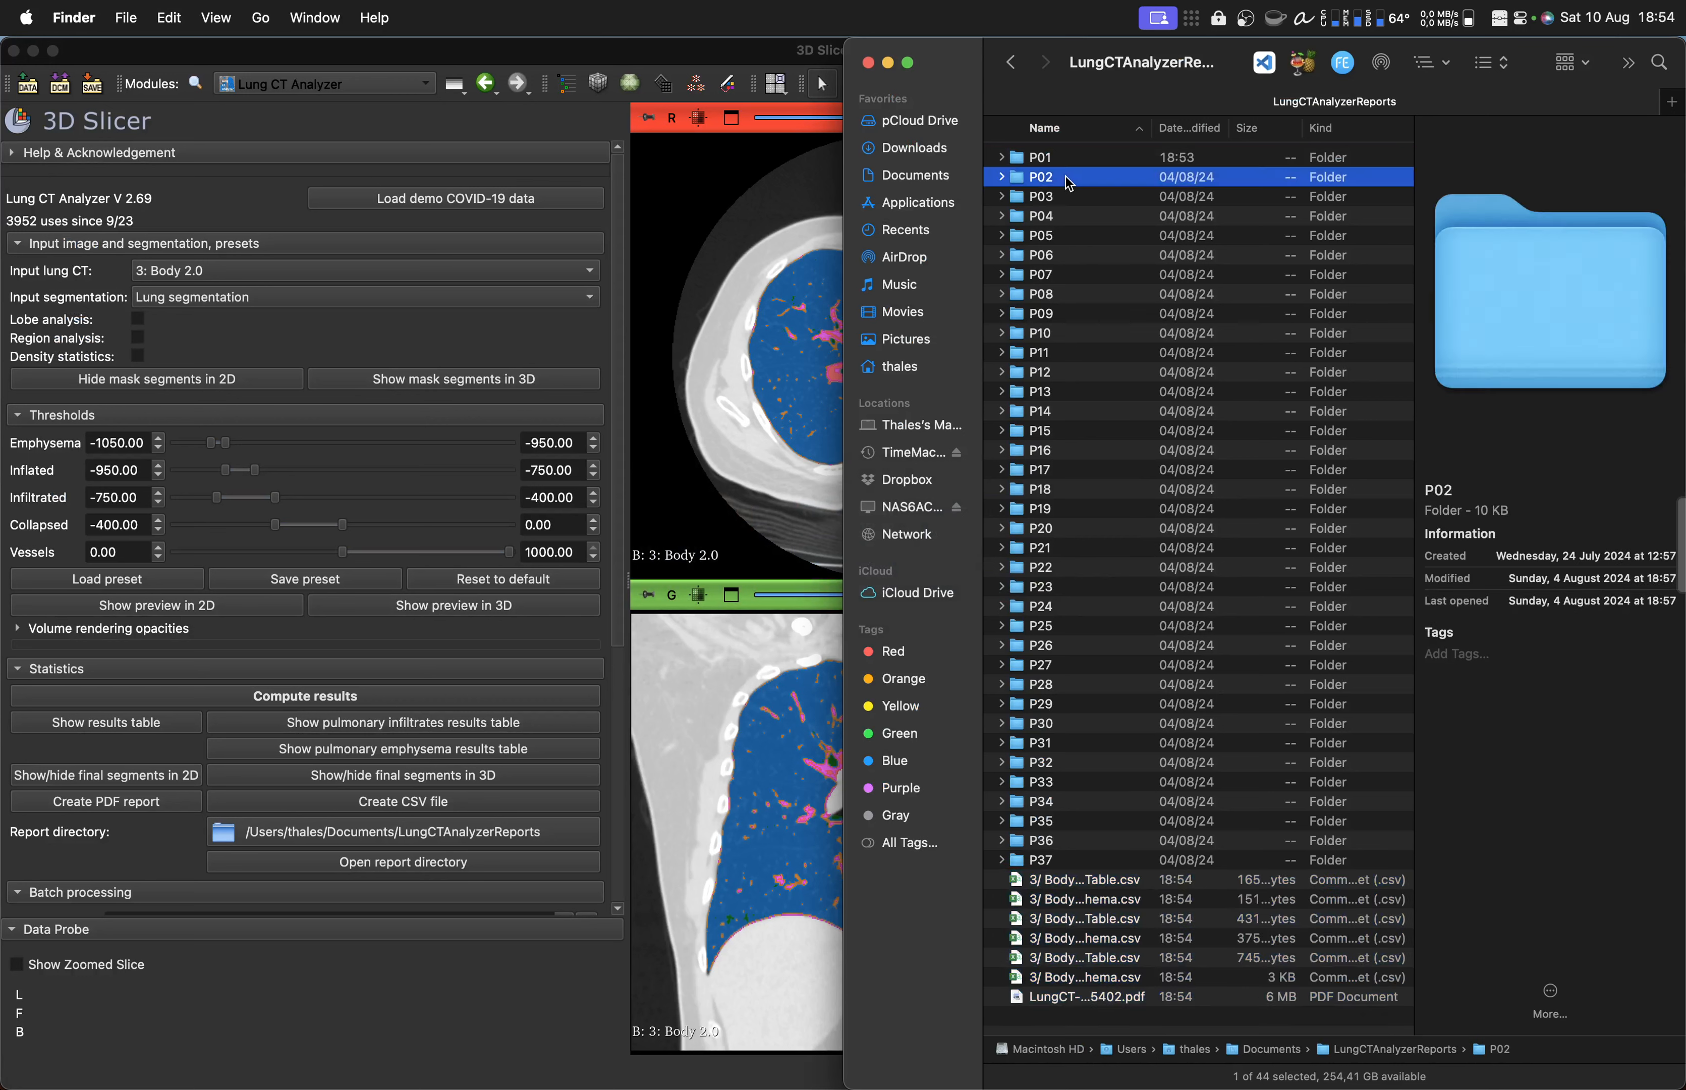
pyautogui.press('super+alt+v')
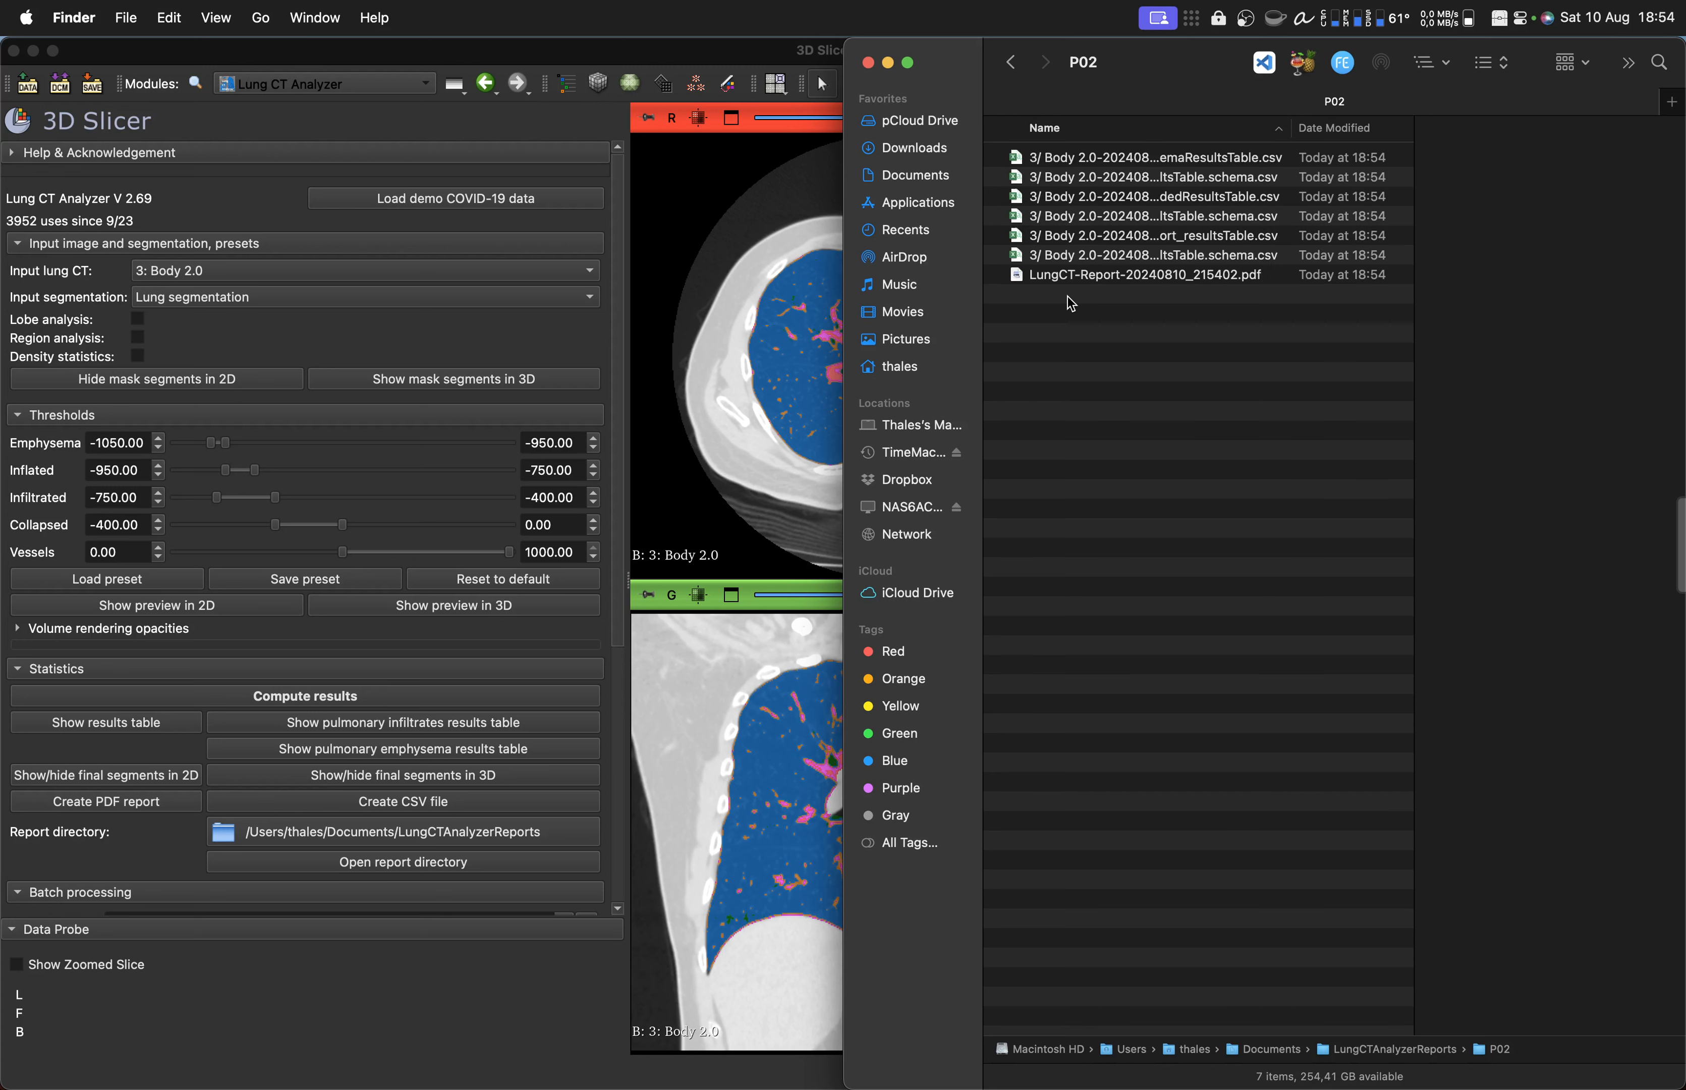
pyautogui.press('super+Up')
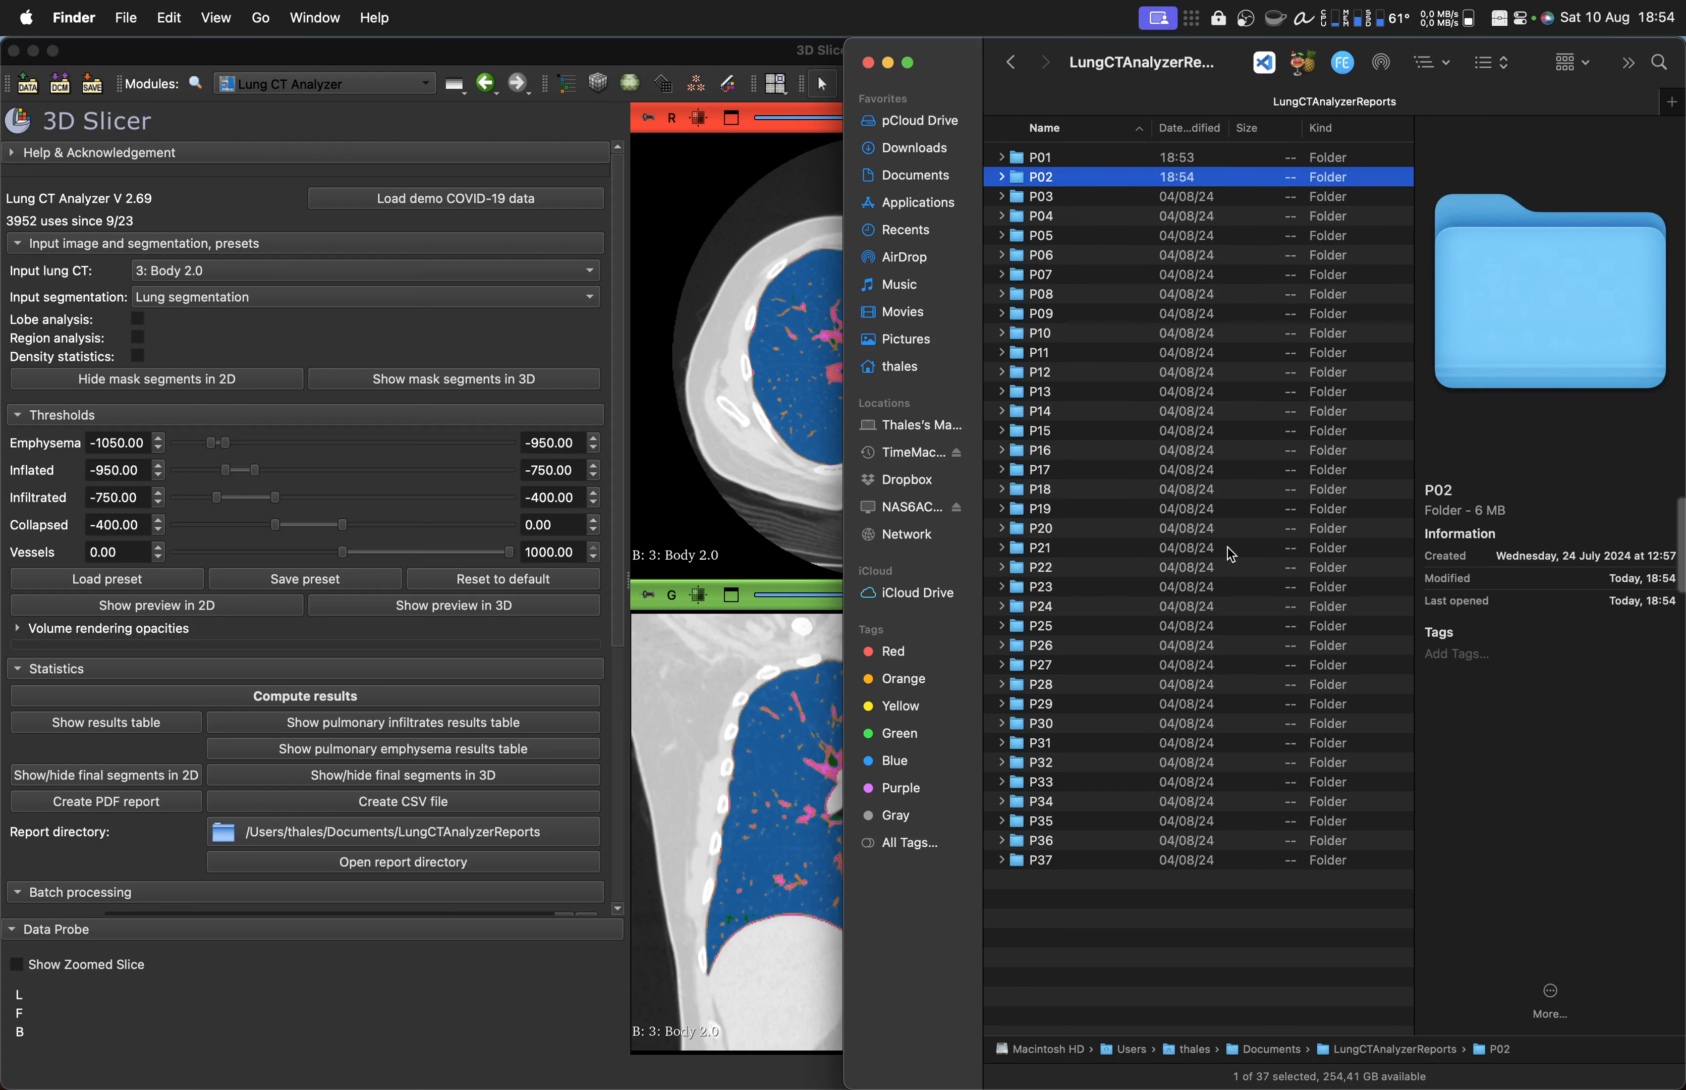
pyautogui.click(1161, 913)
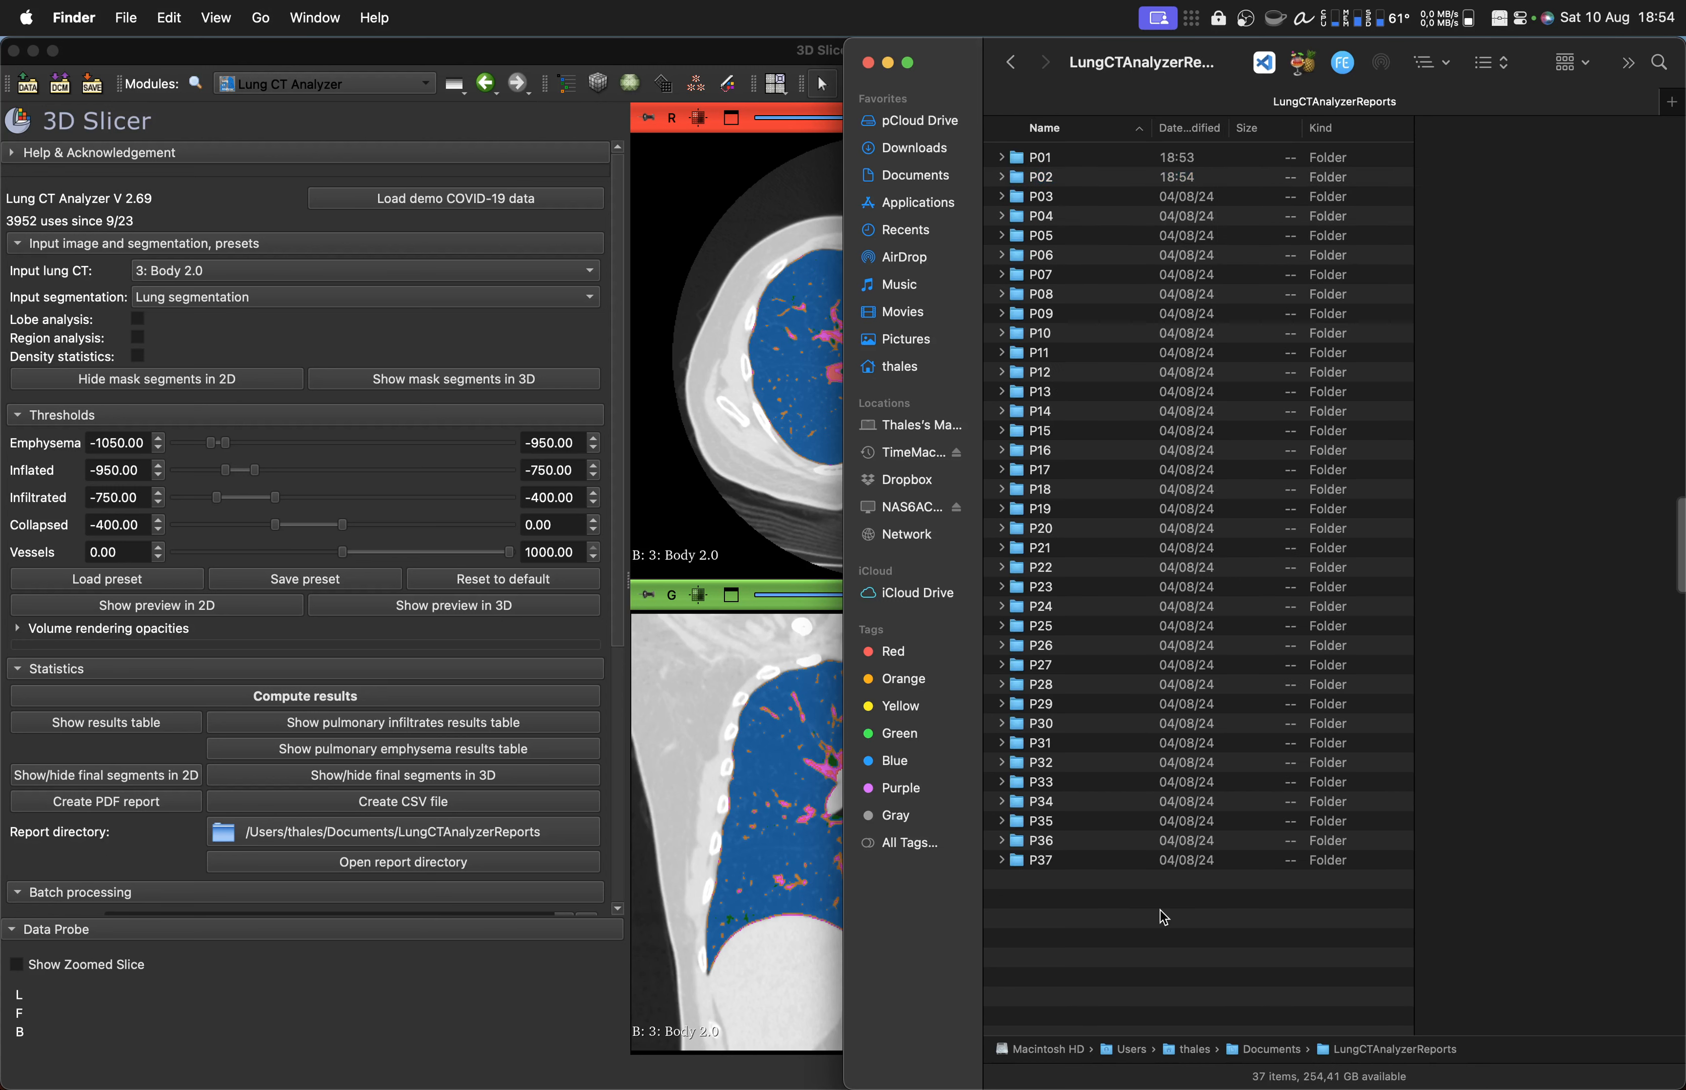